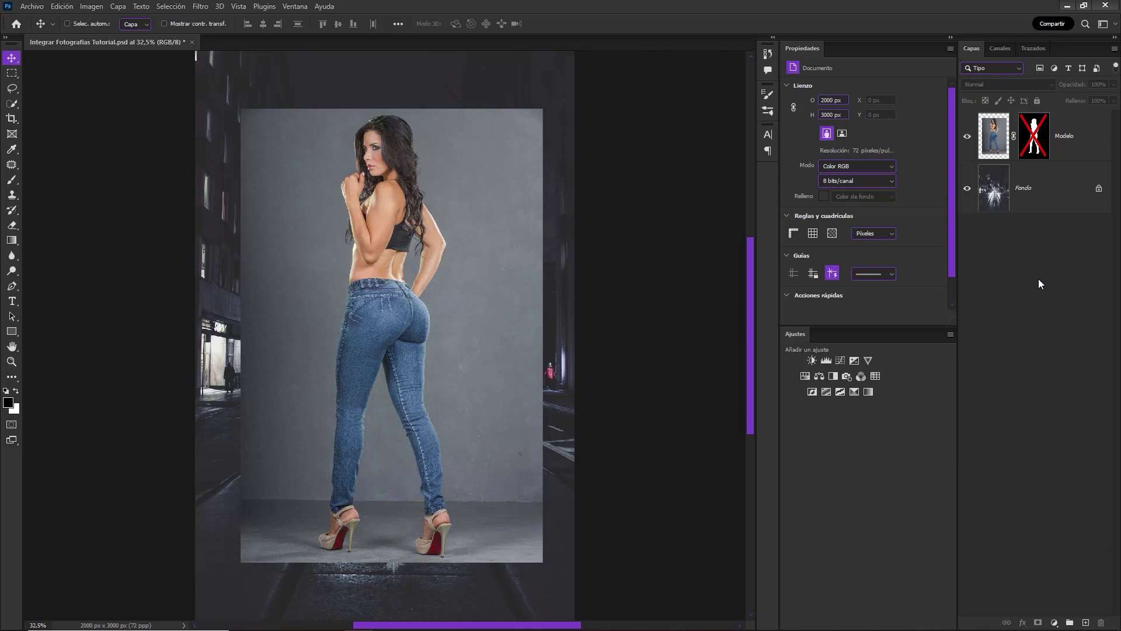
Re-enable the Modelo layer mask to show the model cut out, then select the Fondo layer
left_click(1093, 154)
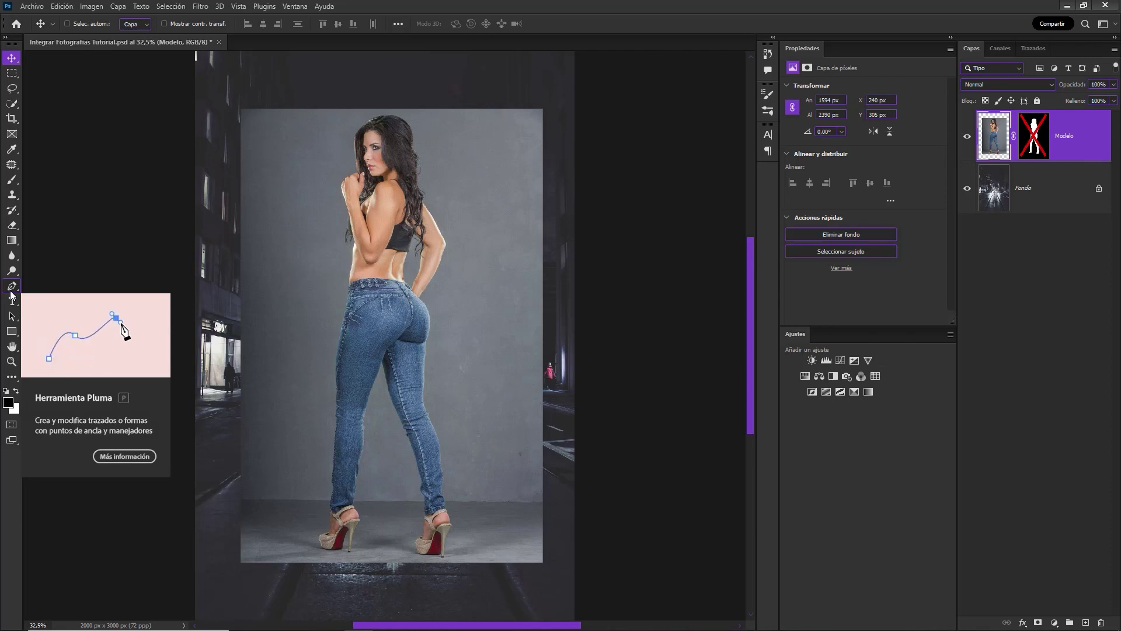
left_click(180, 12)
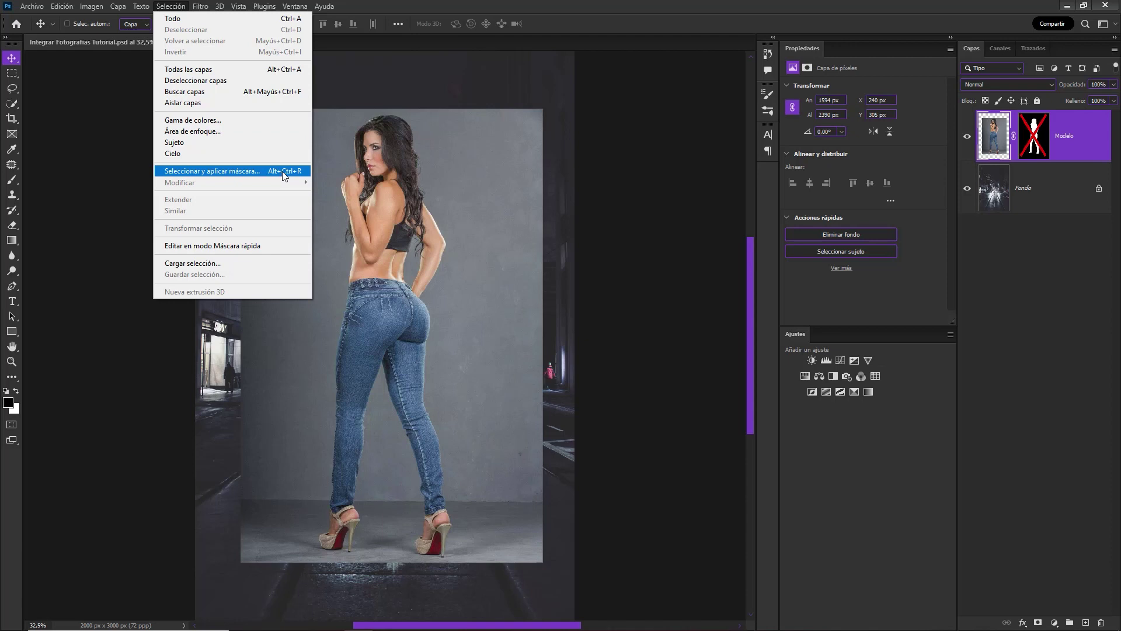
left_click(1040, 282)
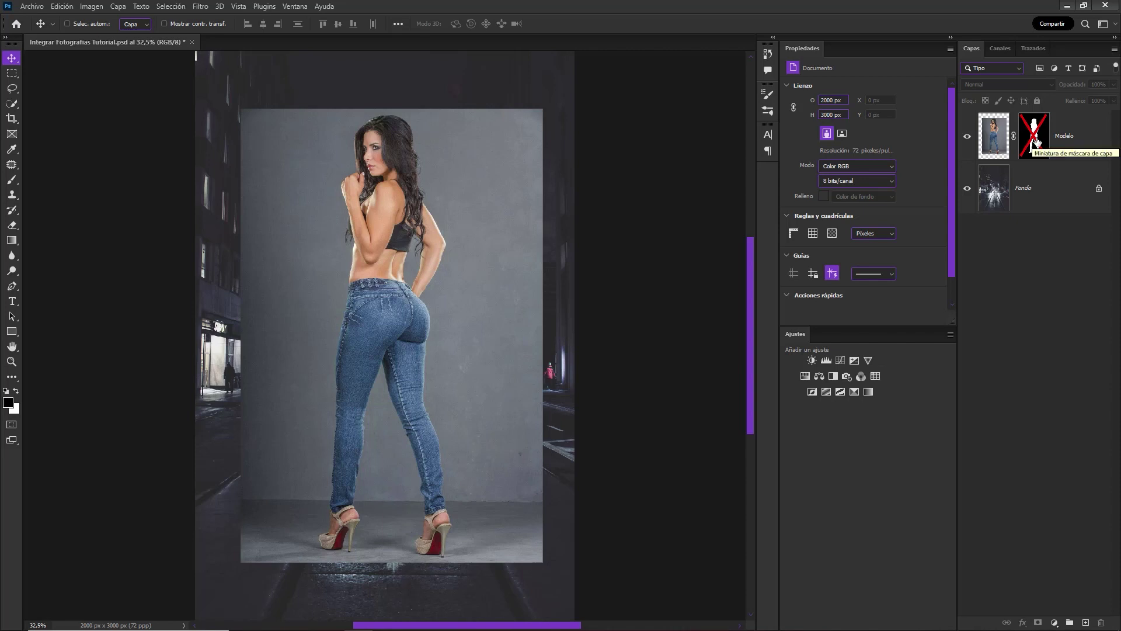
left_click(1037, 142, "shift")
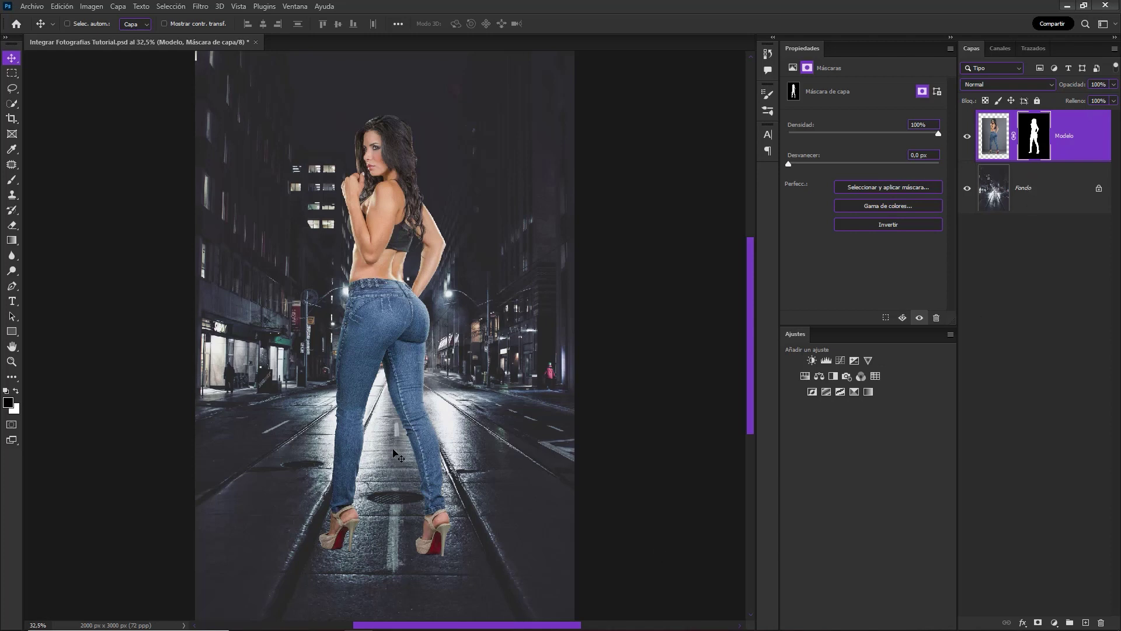
left_click(1047, 200)
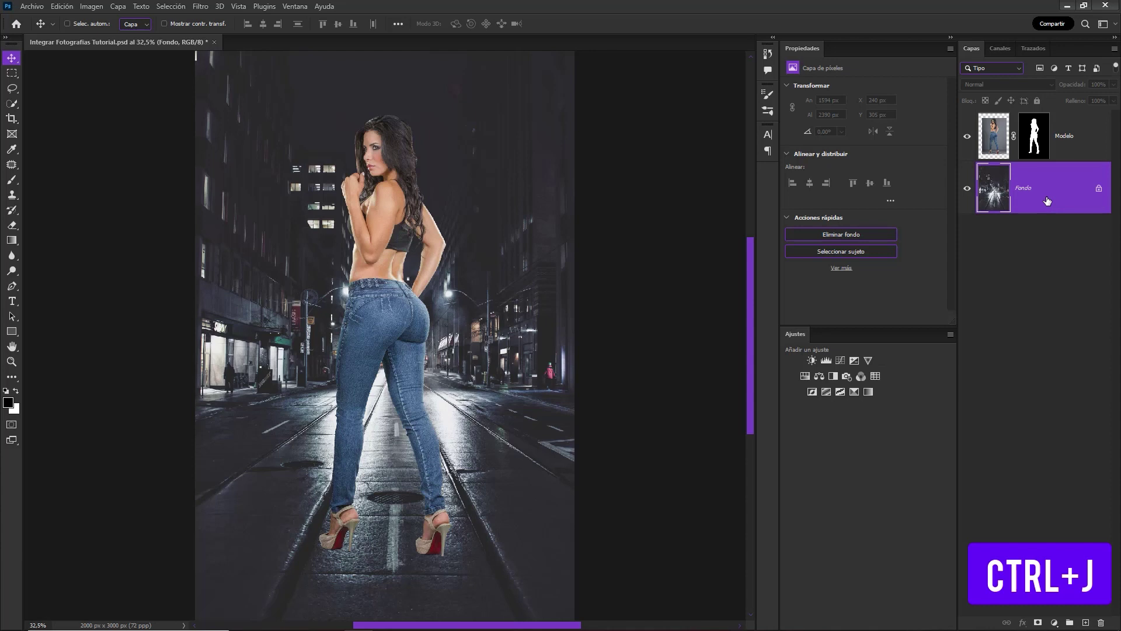
Duplicate the Fondo layer and marquee-select the lower half of the street
key("ctrl+j")
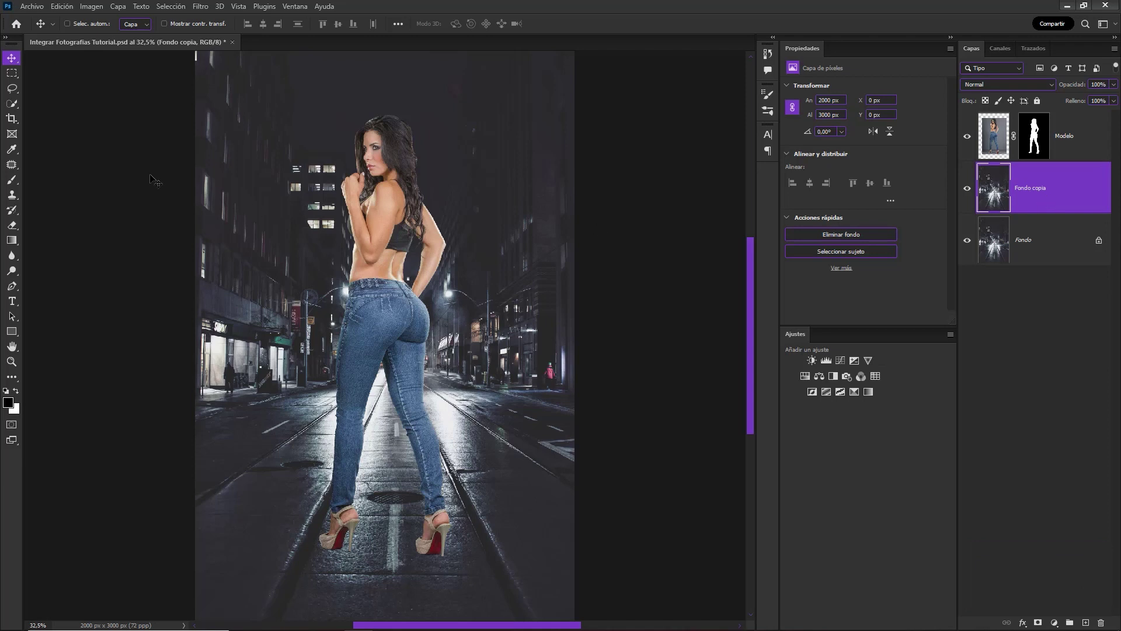
left_click(11, 73)
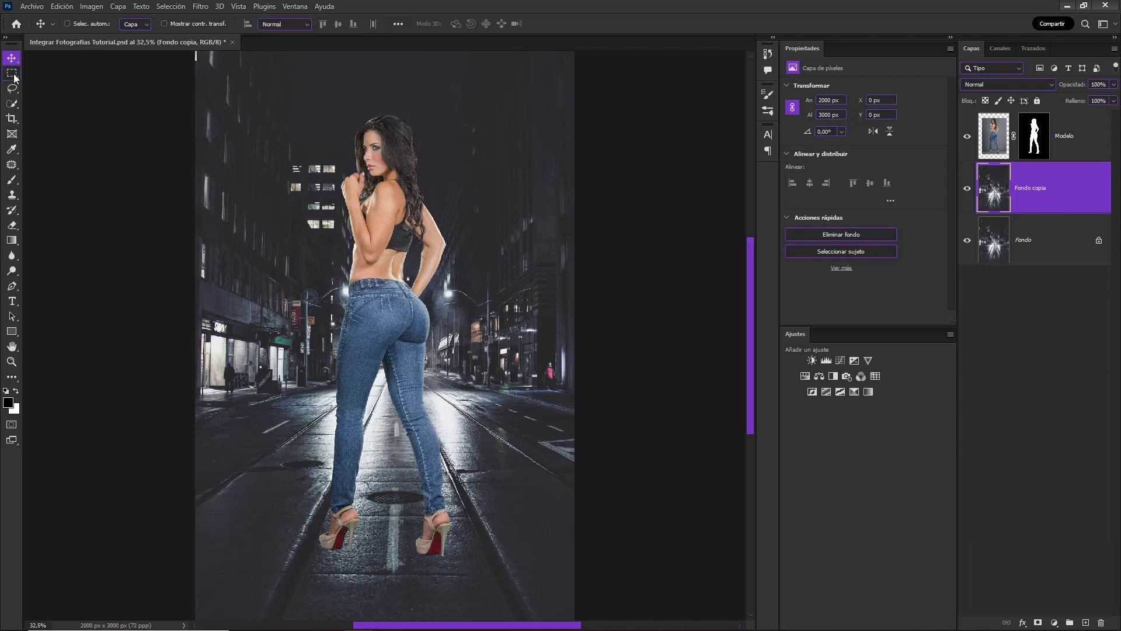
scroll(624, 527, "down", 1)
left_click_drag(607, 578, 161, 363)
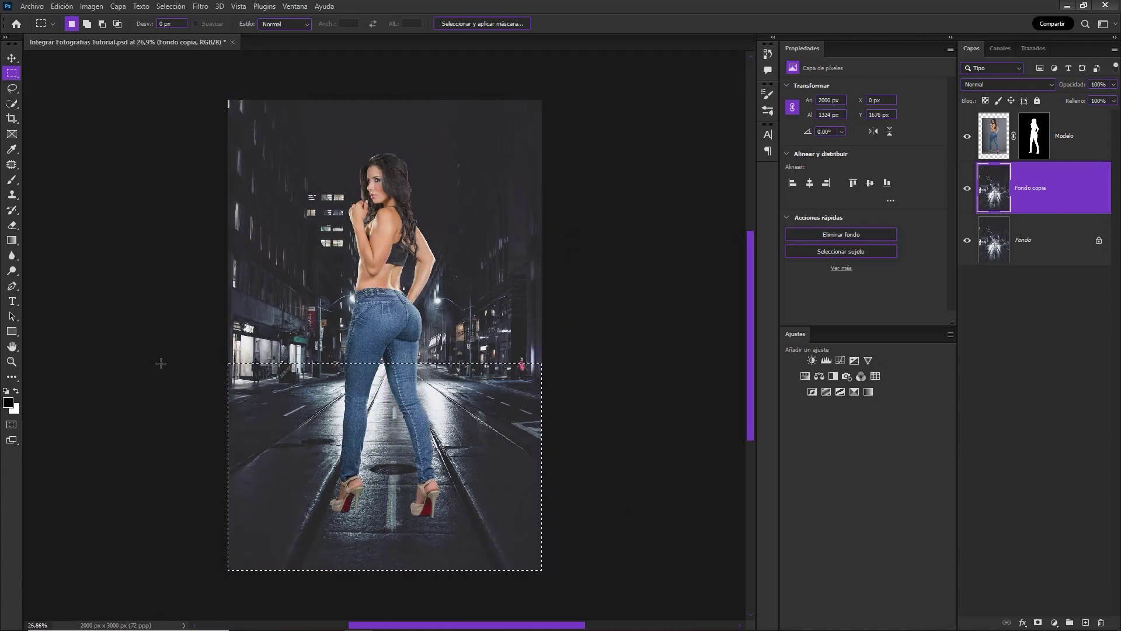
Perspective-transform the selected lower road so its bottom spreads wider, then deselect
right_click(425, 449)
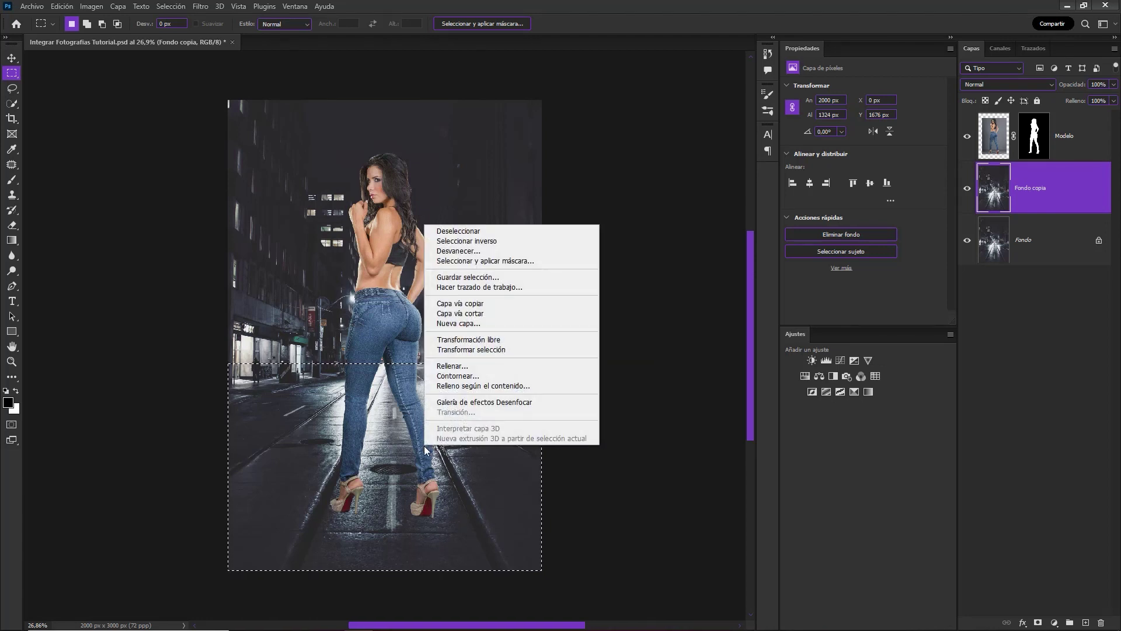
left_click(515, 343)
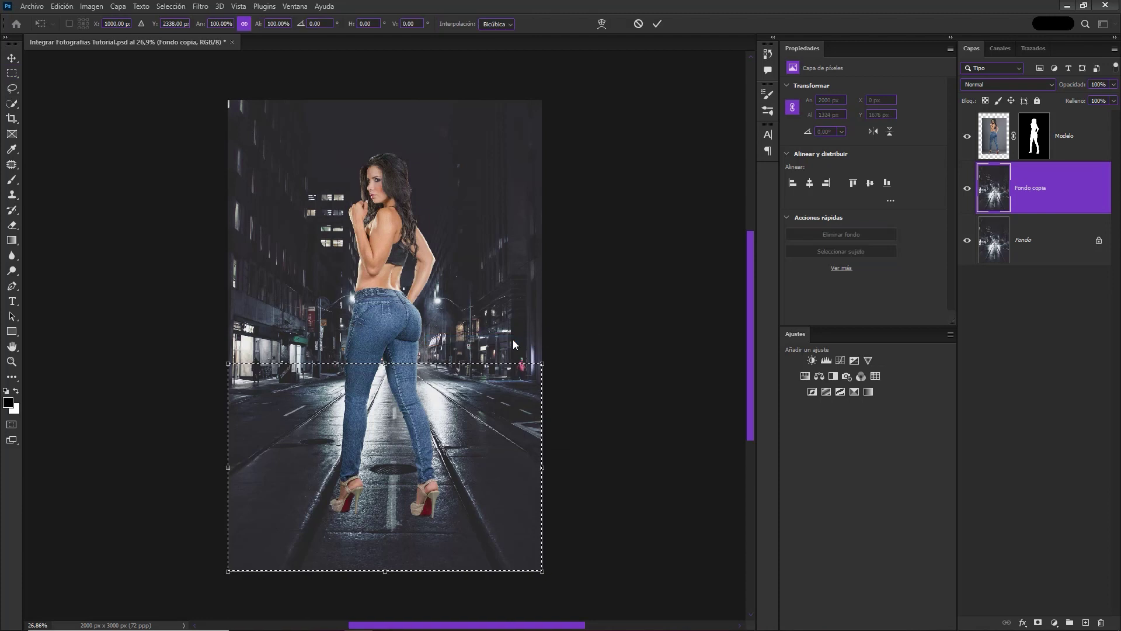
right_click(427, 426)
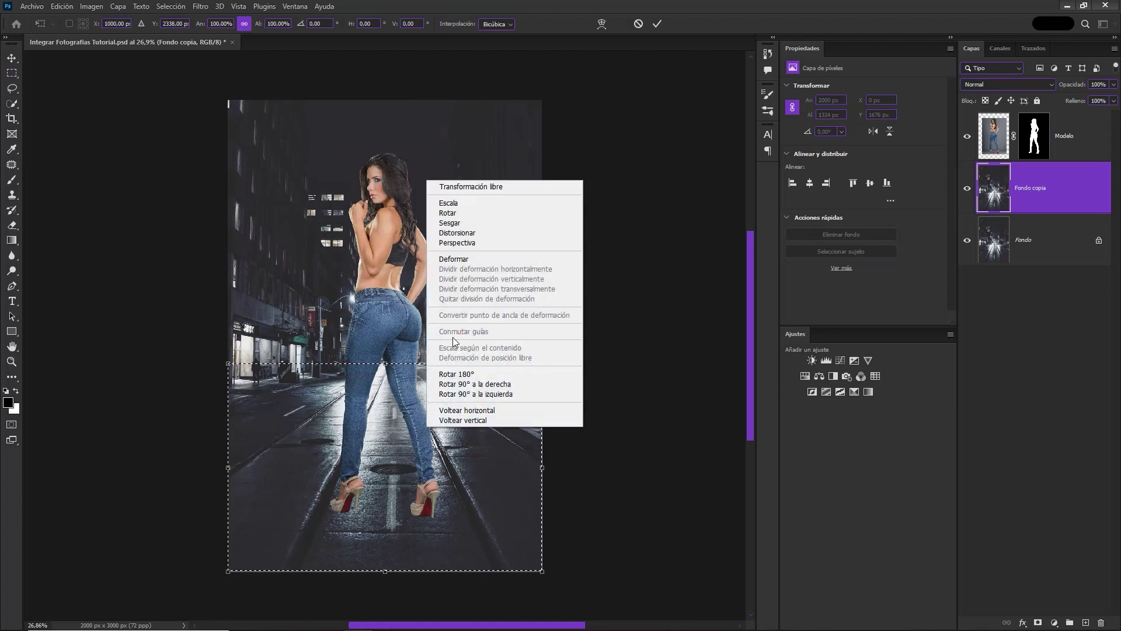
left_click(484, 241)
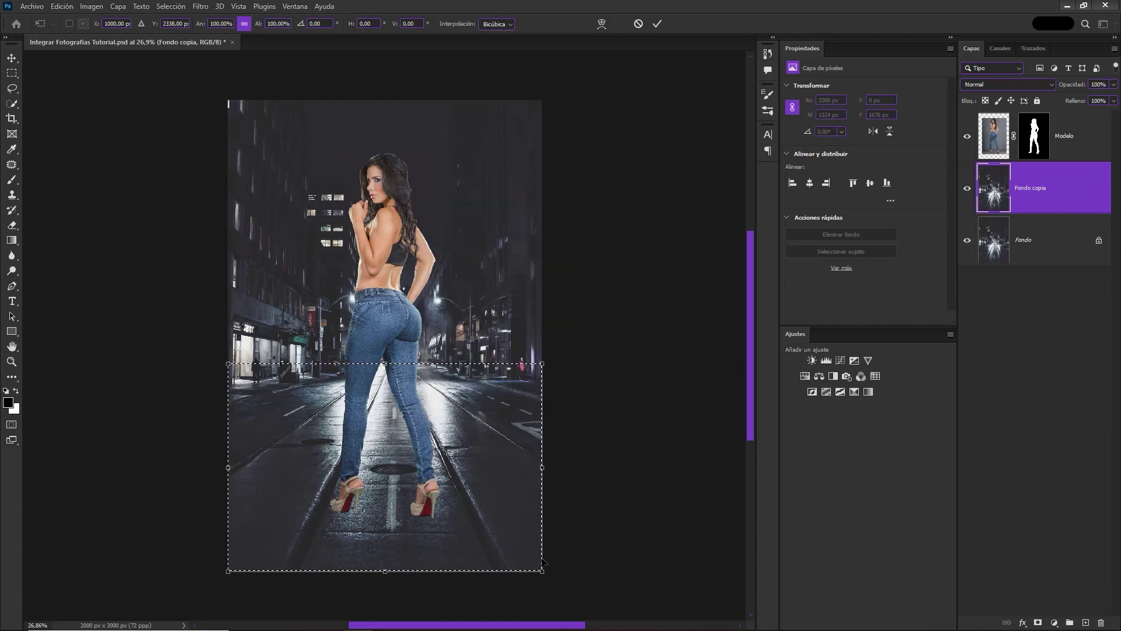
mouse_move(542, 571)
left_mouse_down()
mouse_move(602, 574)
mouse_move(637, 559)
left_mouse_up()
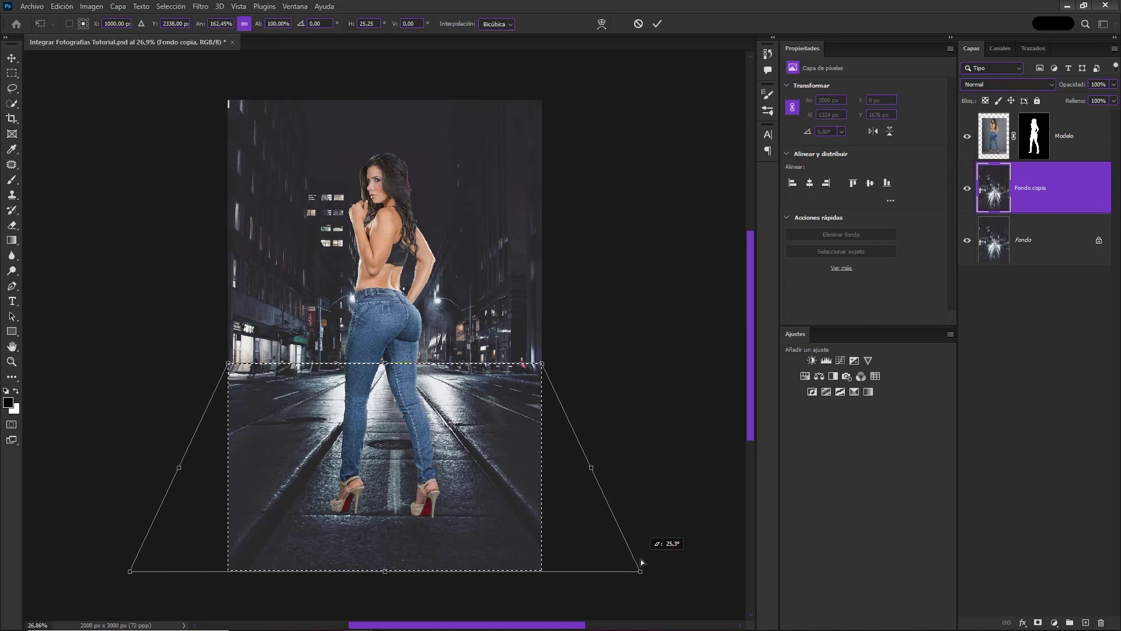
left_click_drag(637, 559, 640, 559)
key("Return")
key("ctrl+d")
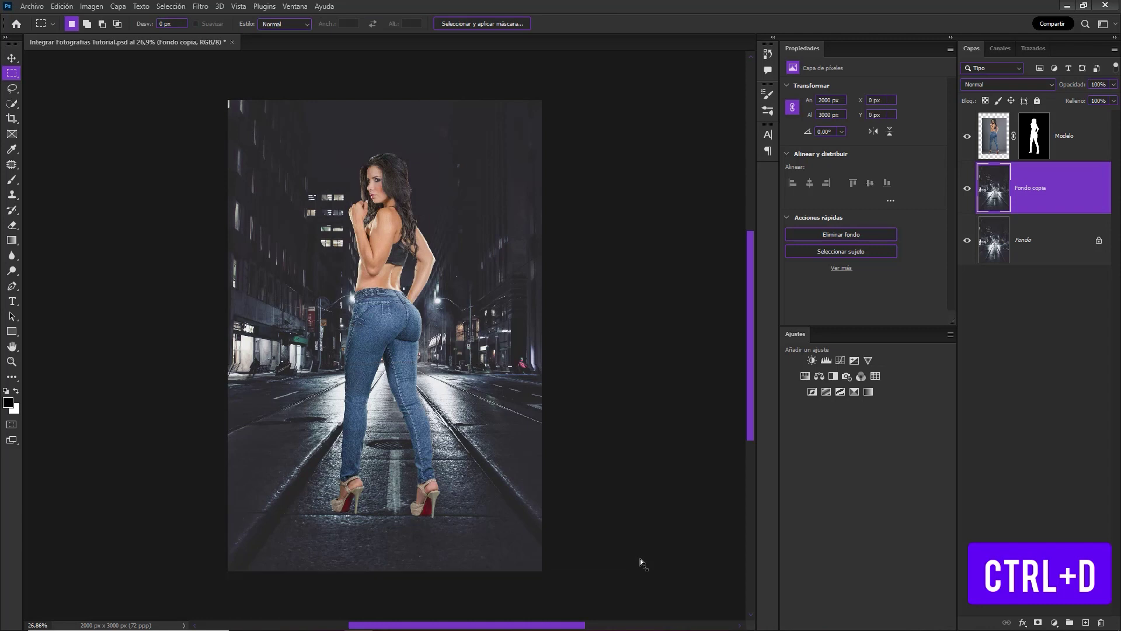
Duplicate the original Fondo layer again and select the stretched Fondo copia layer
key("ctrl+plus")
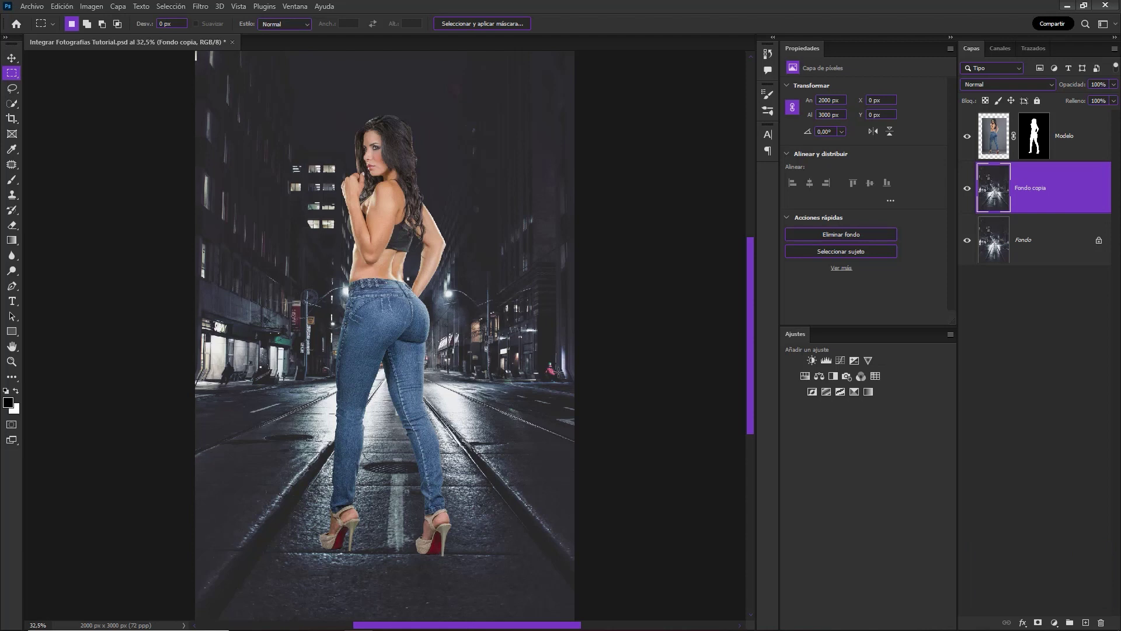
key("v")
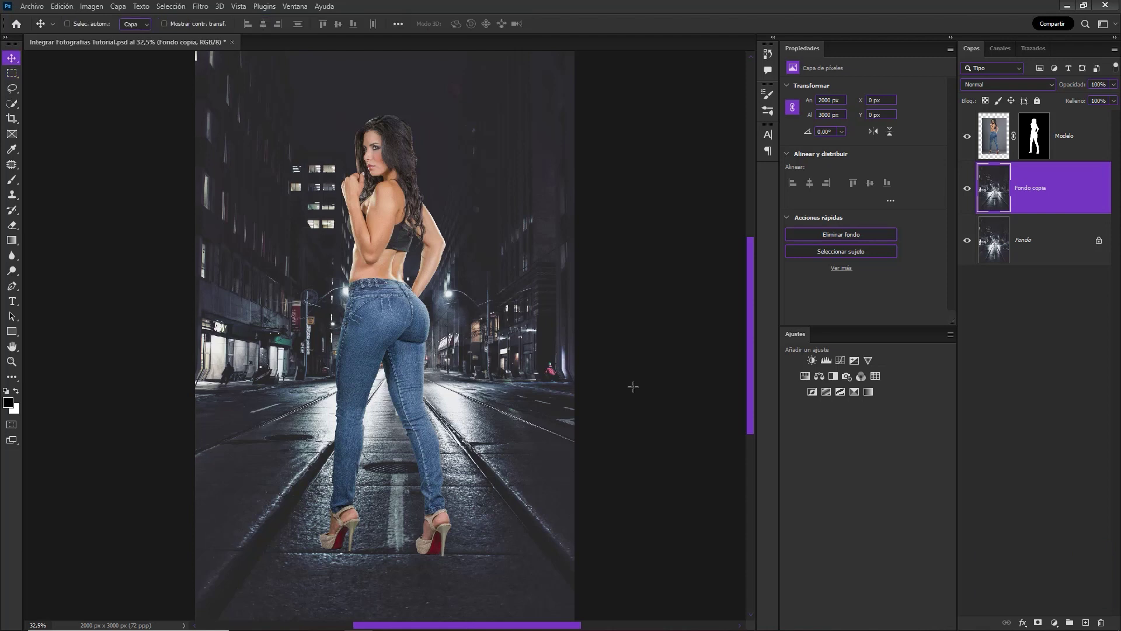
left_click(1040, 255)
key("ctrl+j")
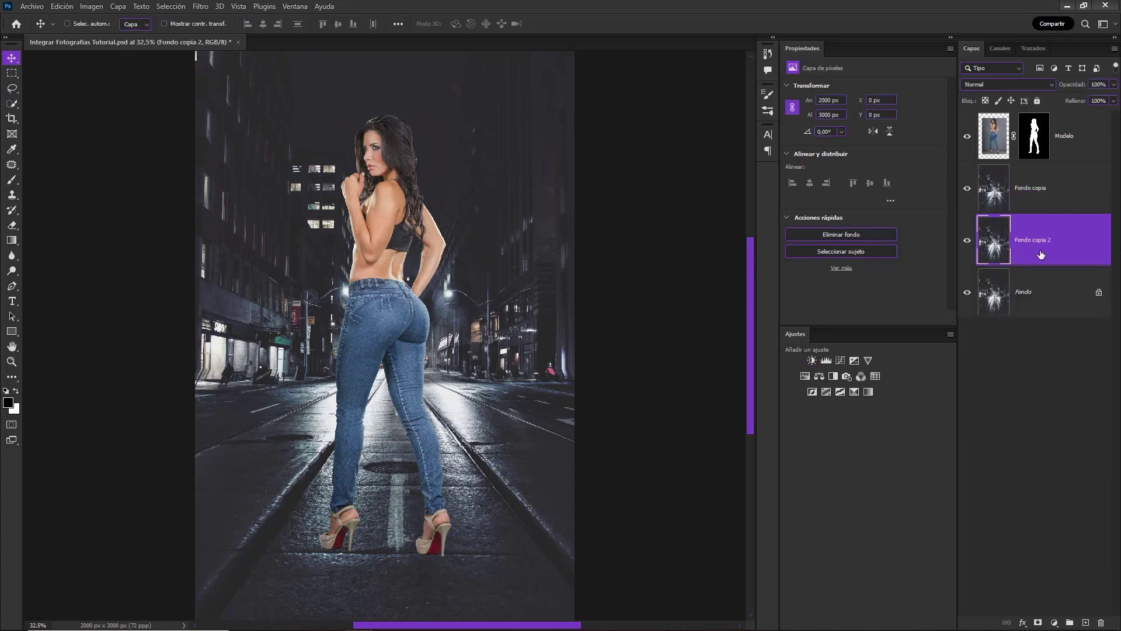
left_click(1065, 204)
left_click(967, 190)
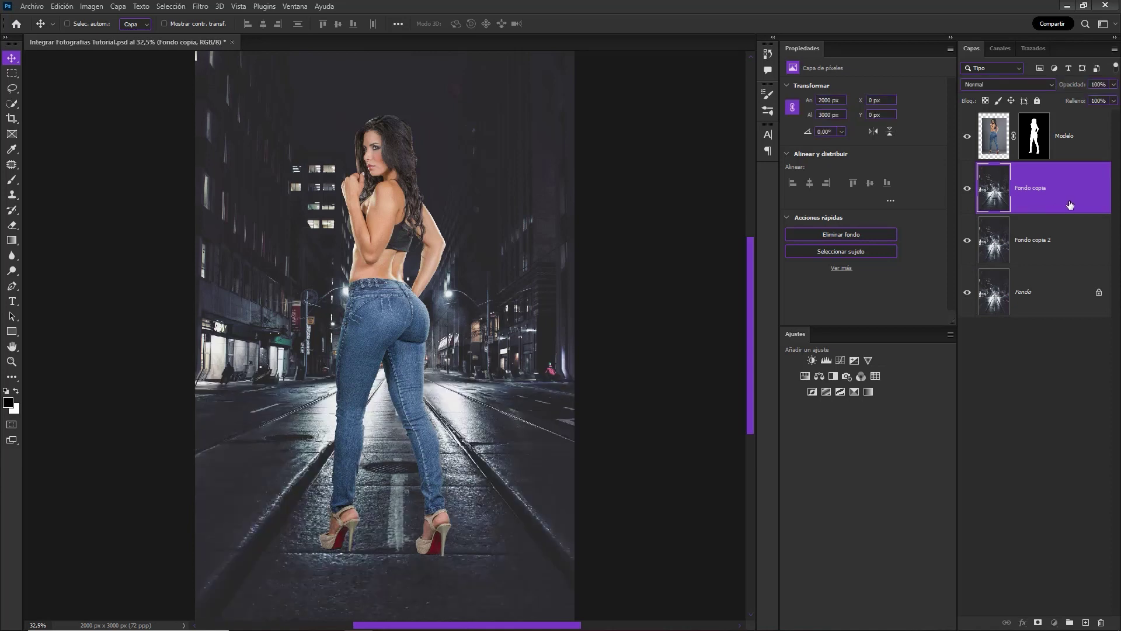
Mask Fondo copia, painting black with a 217 px brush to reveal pedestrians and storefronts
left_click(1038, 623)
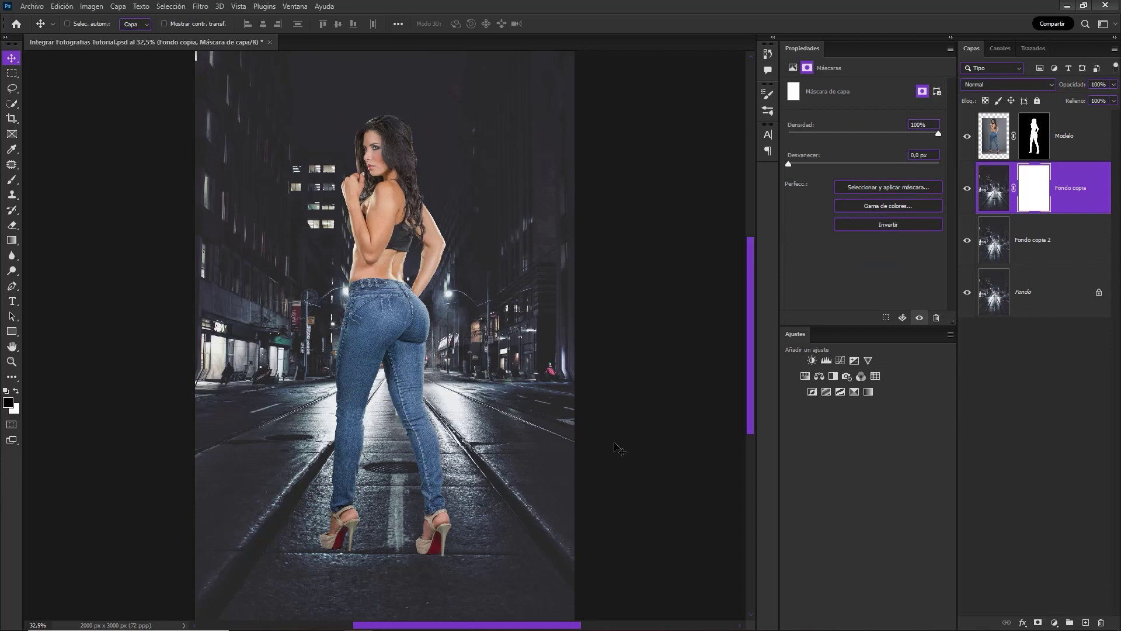
key("b")
right_click(514, 395)
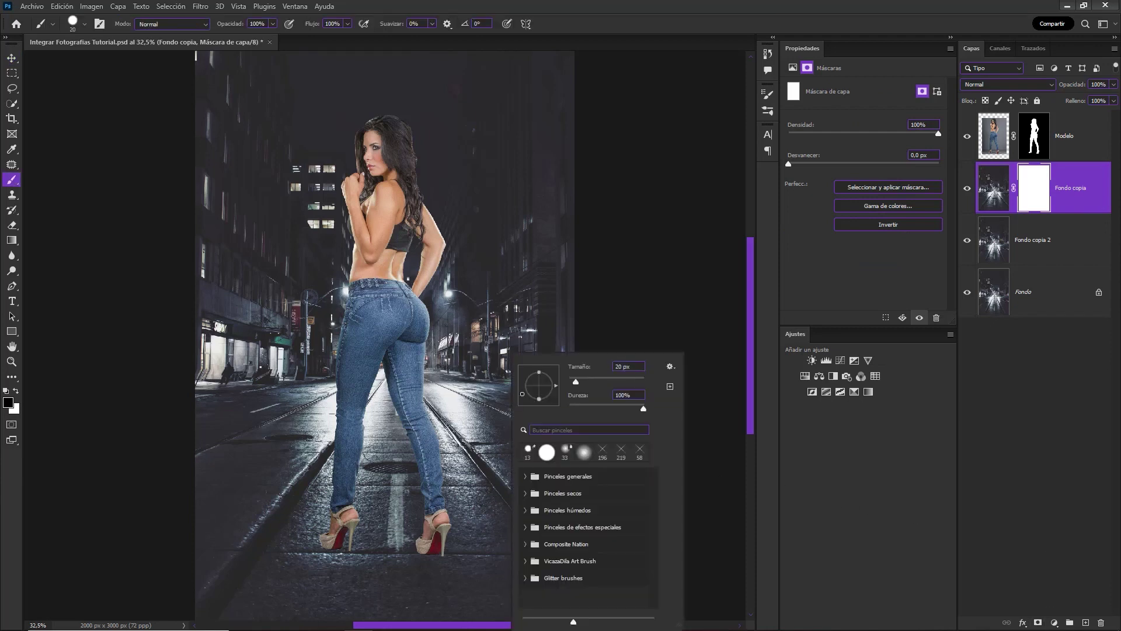
left_click(503, 331)
mouse_move(503, 331)
left_mouse_down()
mouse_move(529, 332)
mouse_move(555, 376)
left_mouse_up()
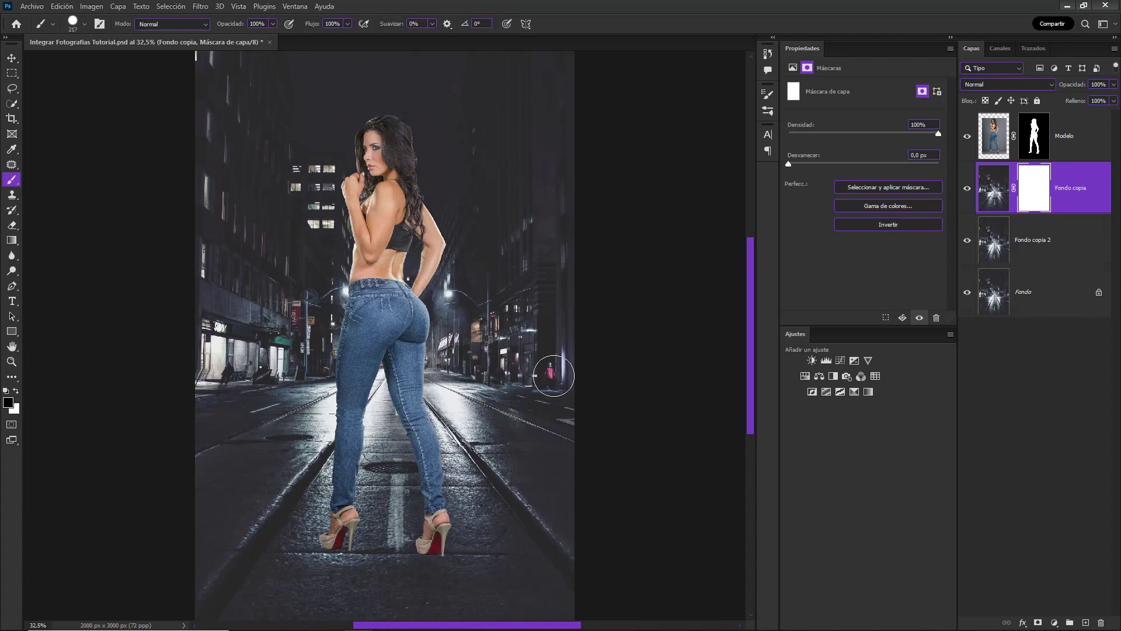
mouse_move(257, 382)
left_mouse_down()
mouse_move(154, 395)
mouse_move(291, 361)
left_mouse_up()
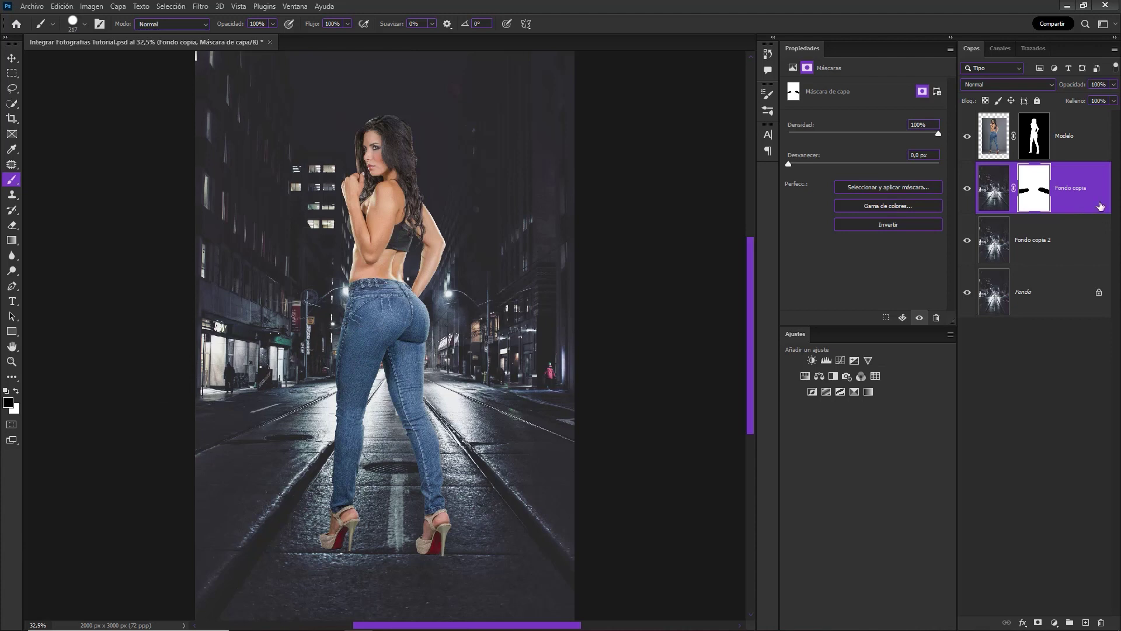
key("ctrl+2")
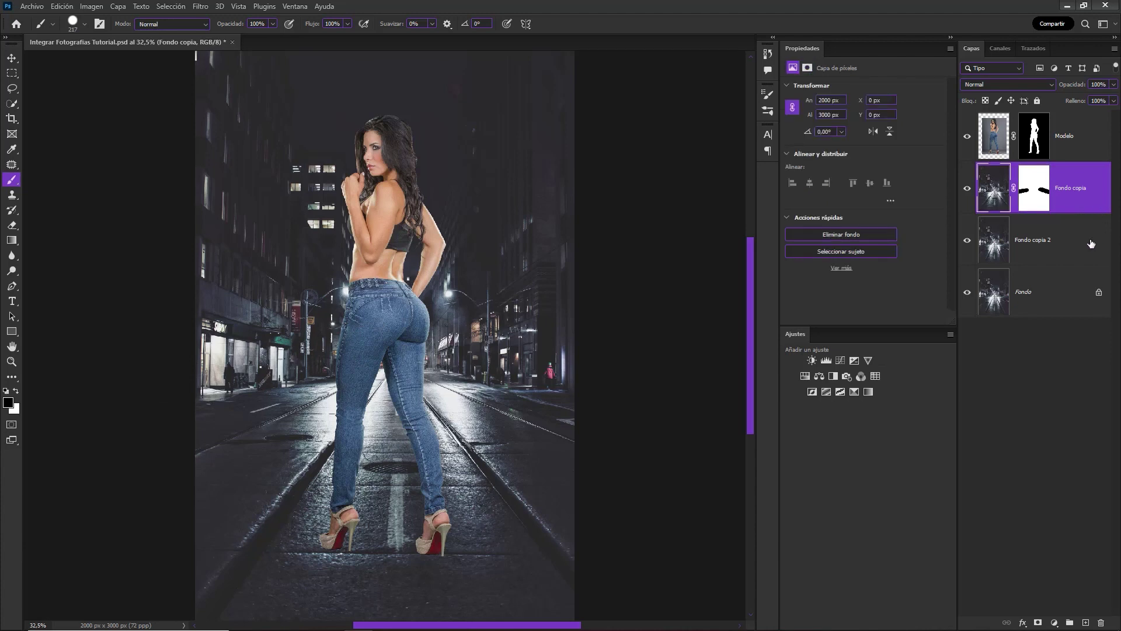
Combine both Fondo copies into one smart object layer named Ciudad
left_click(1091, 243, "ctrl")
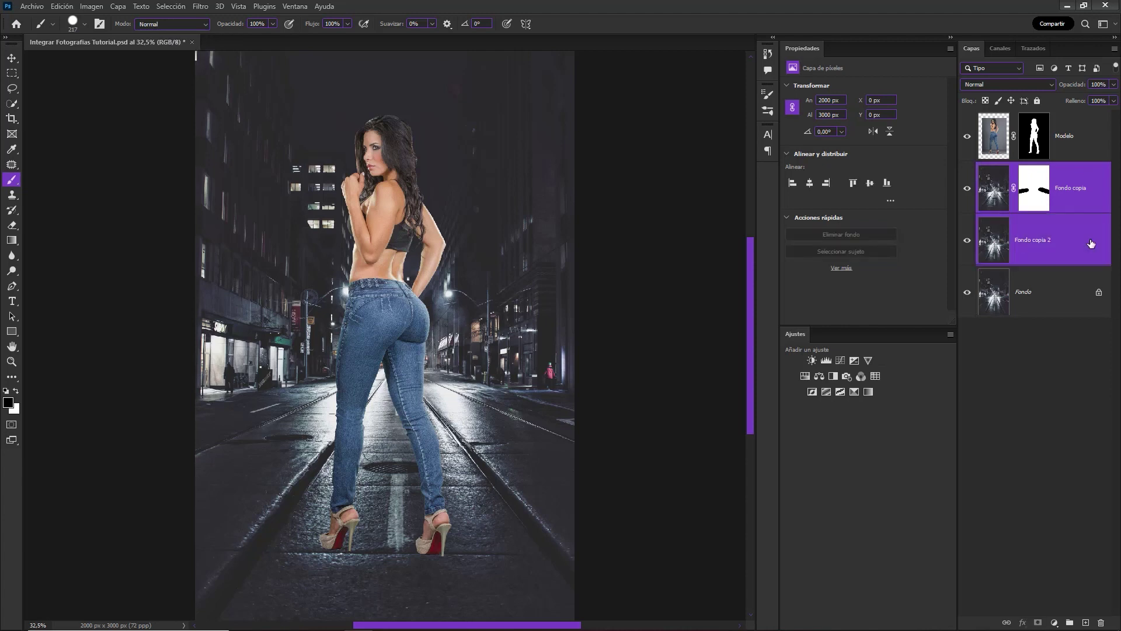
right_click(1090, 244)
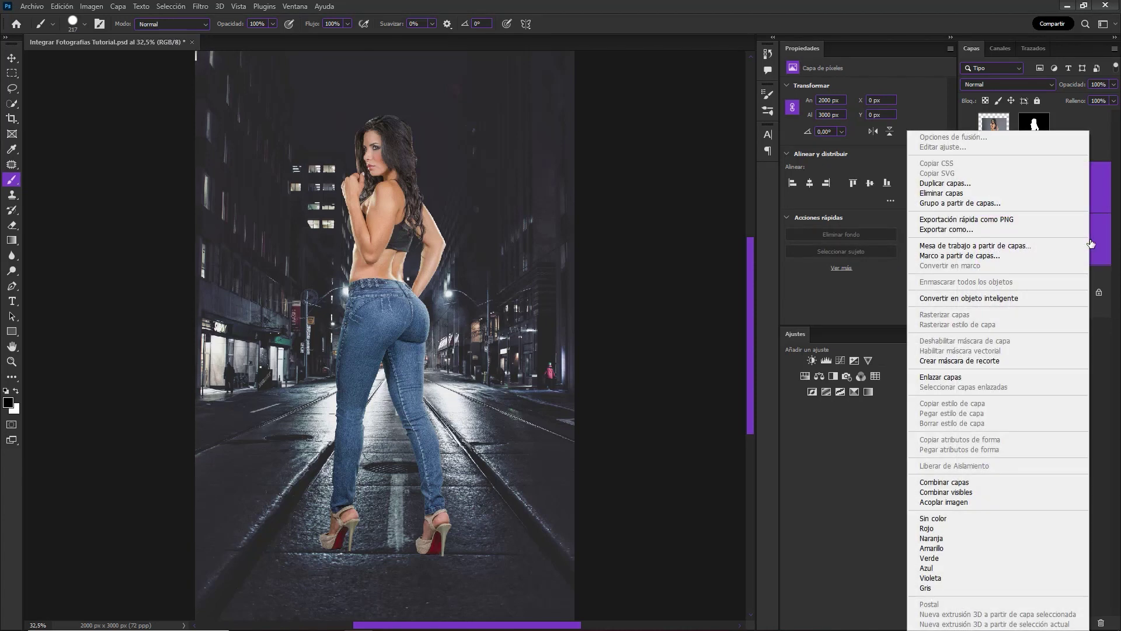
left_click(1021, 296)
double_click(1040, 187)
type("c")
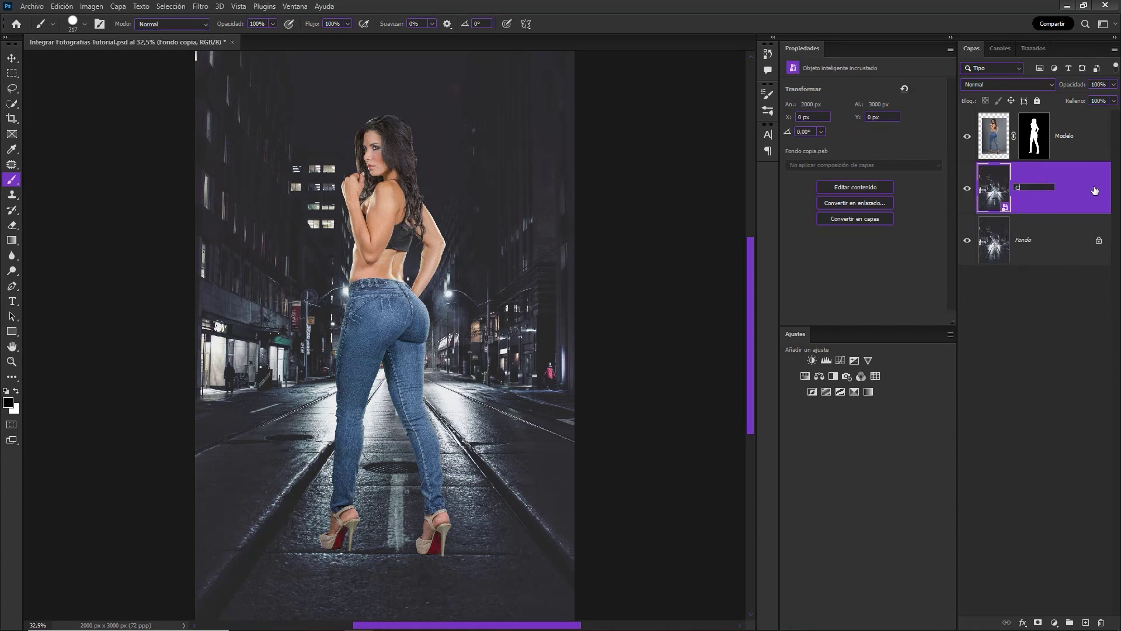
type("iudad")
key("Return")
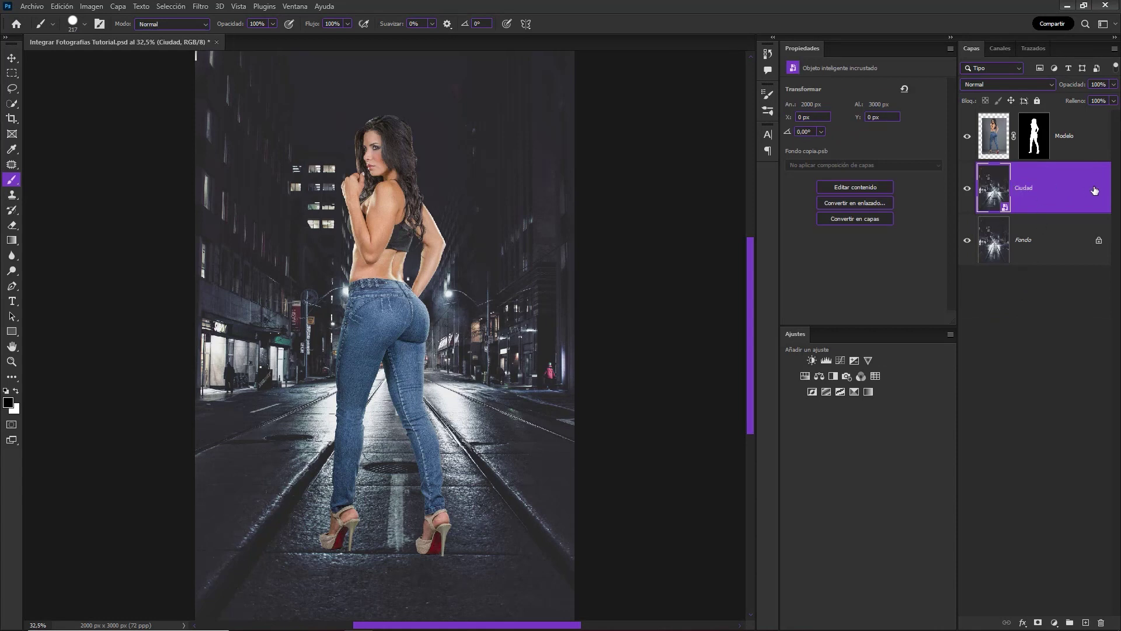
key("v")
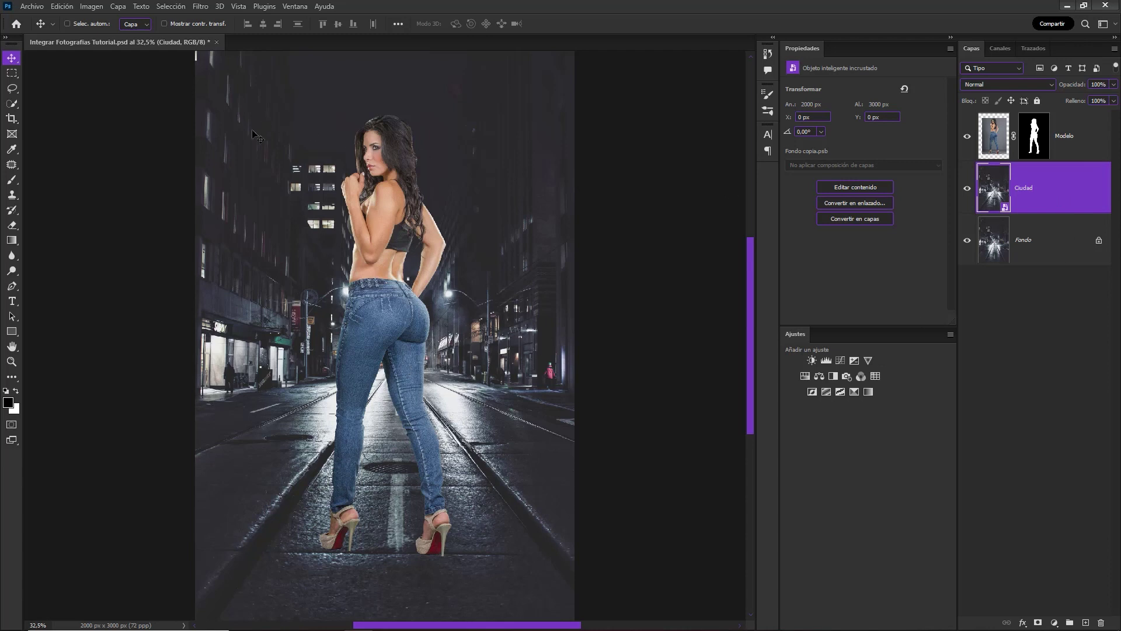
Start a Tilt-Shift blur on Ciudad, placing the sharp band and blur boundaries near the model's feet
left_click(202, 7)
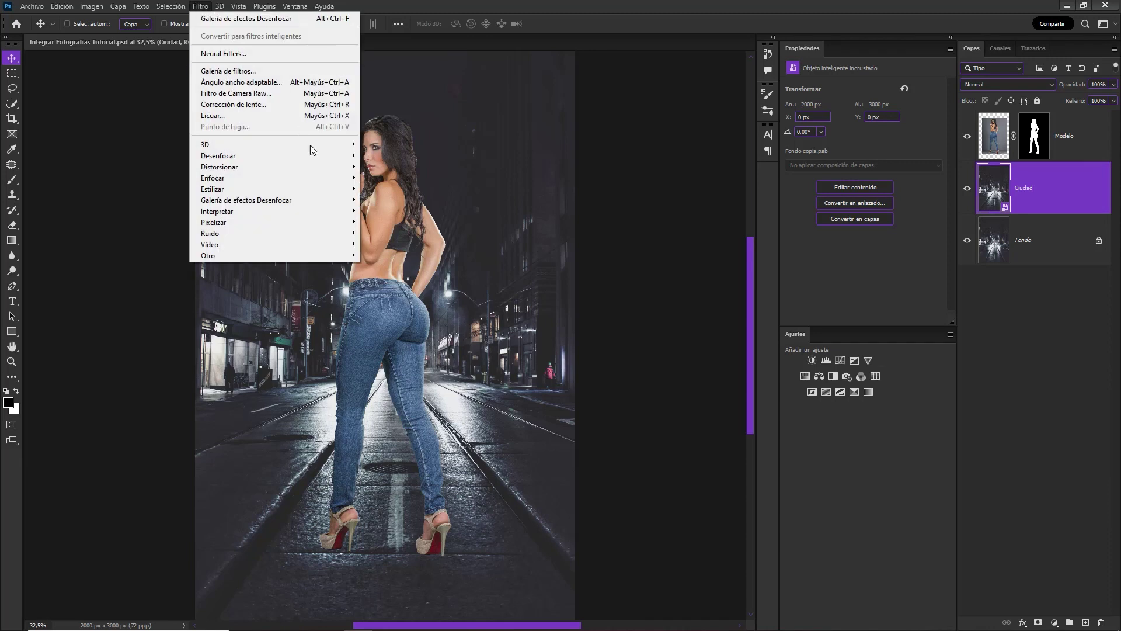
mouse_move(247, 200)
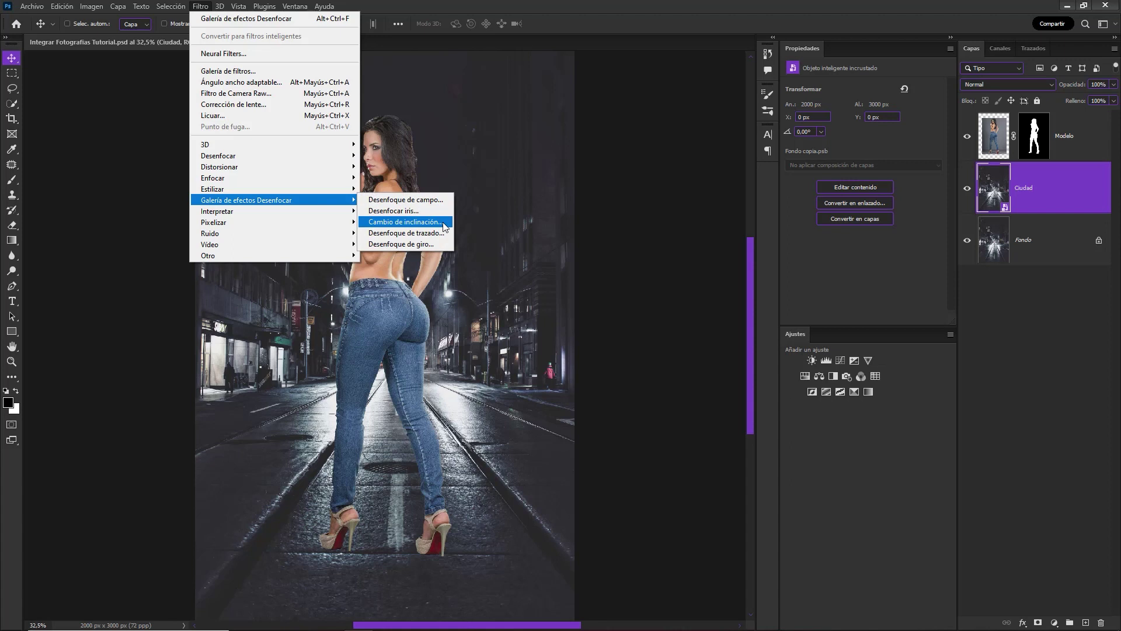
left_click(444, 225)
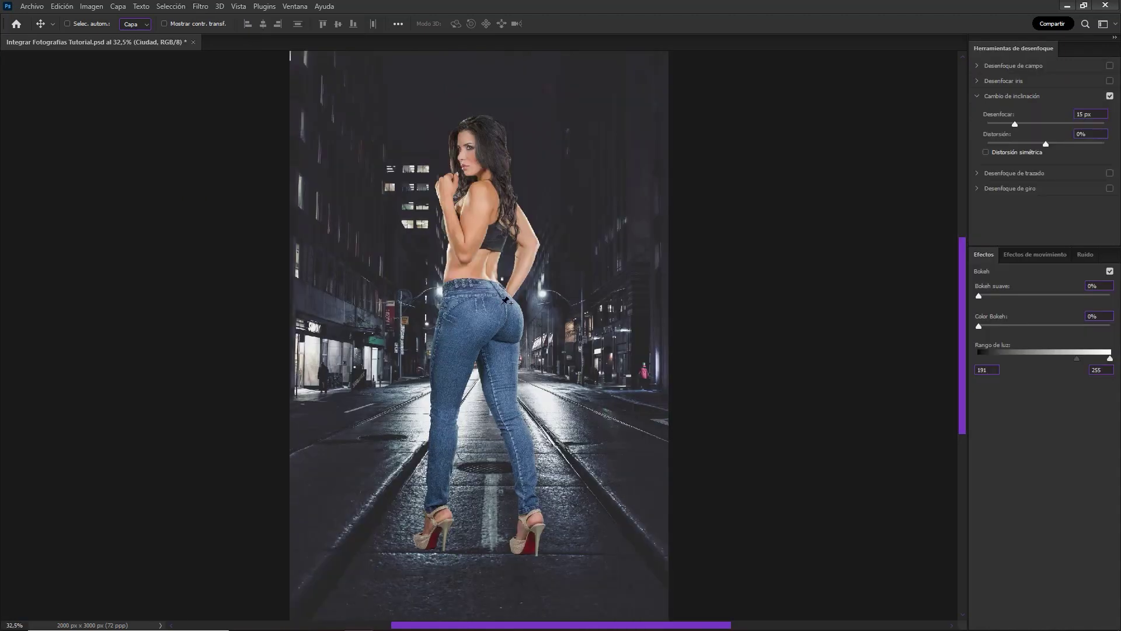
left_click_drag(478, 336, 484, 547)
scroll(506, 530, "down", 1)
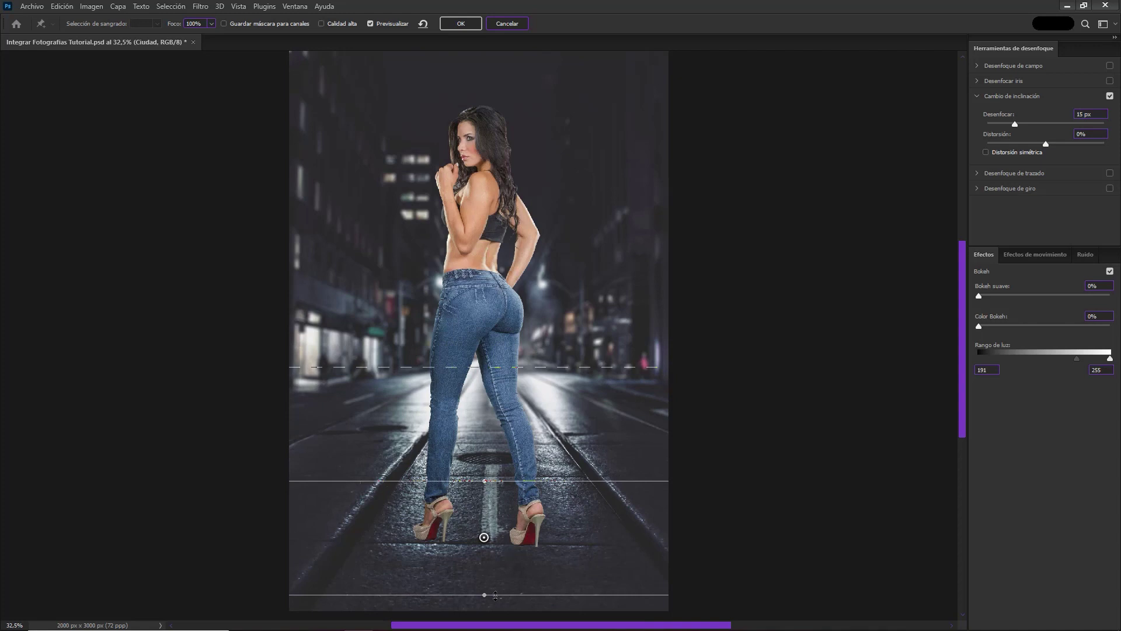
left_click_drag(484, 537, 484, 545)
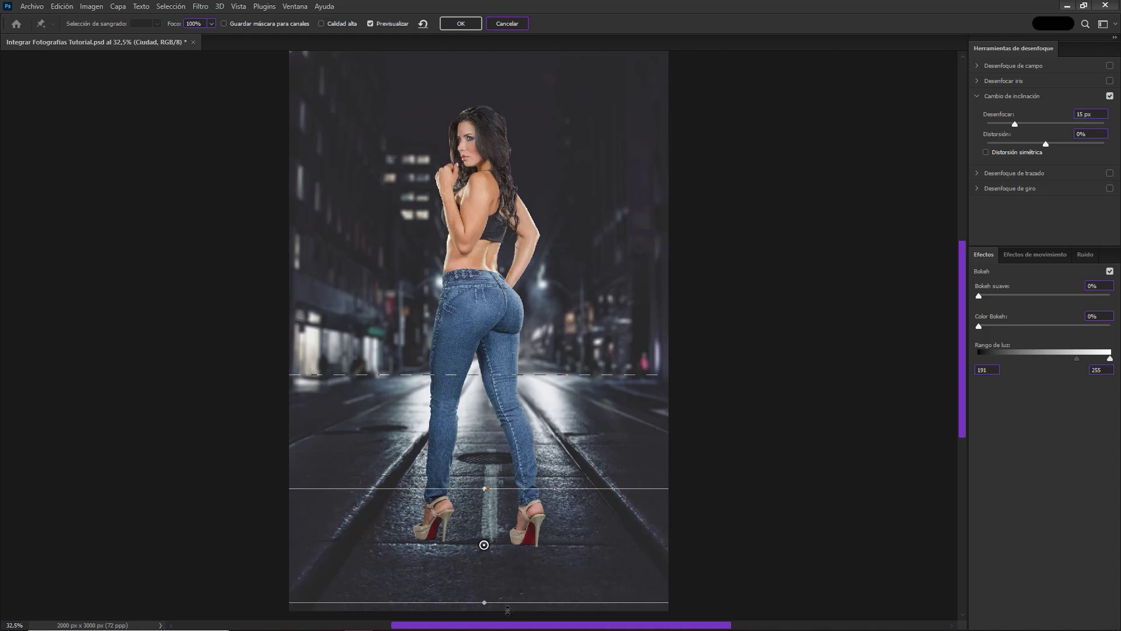
left_click_drag(508, 602, 510, 614)
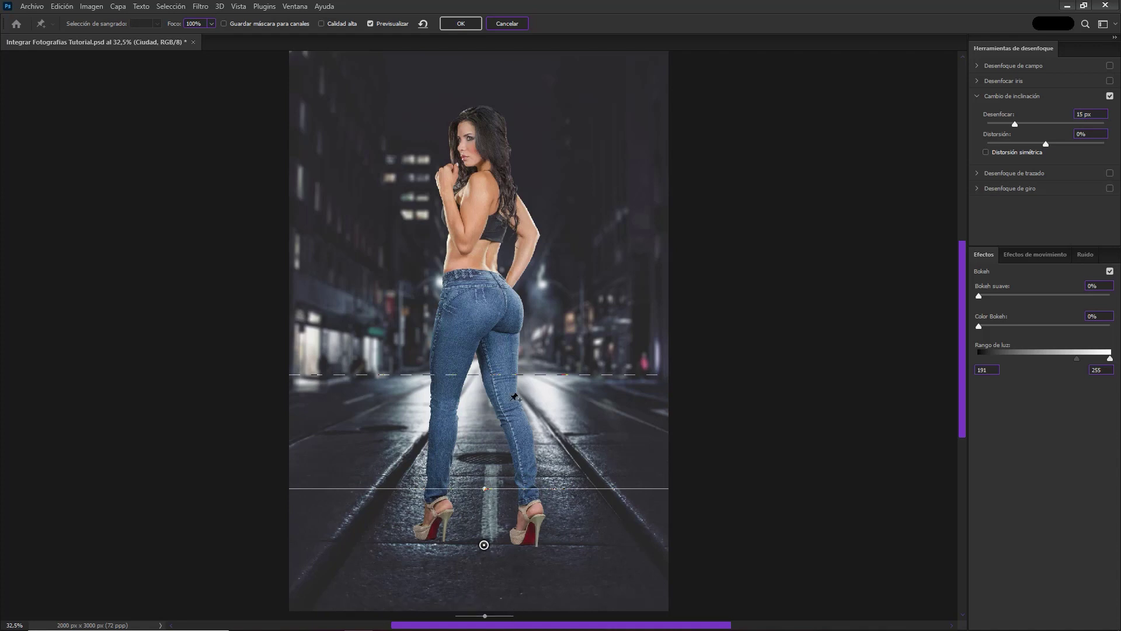
left_click_drag(517, 374, 517, 358)
Set the blur to 20 px with soft bokeh 30% and a wider light range, then apply
left_click_drag(1014, 124, 1021, 131)
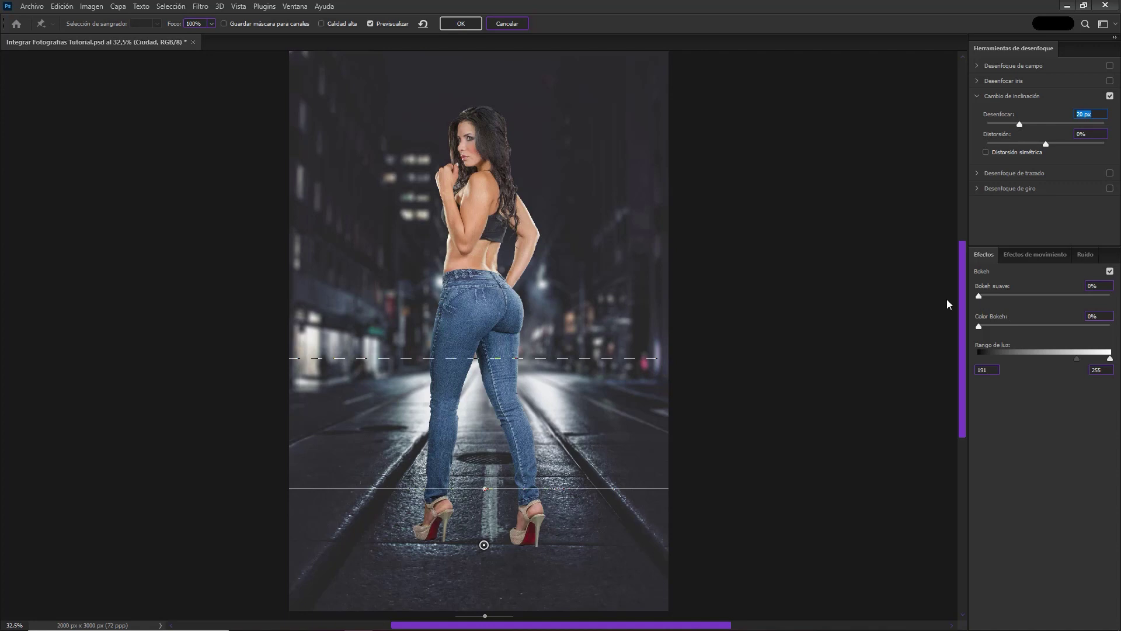
left_click_drag(980, 296, 1018, 297)
mouse_move(1110, 359)
left_mouse_down()
mouse_move(1043, 359)
mouse_move(1098, 360)
left_mouse_up()
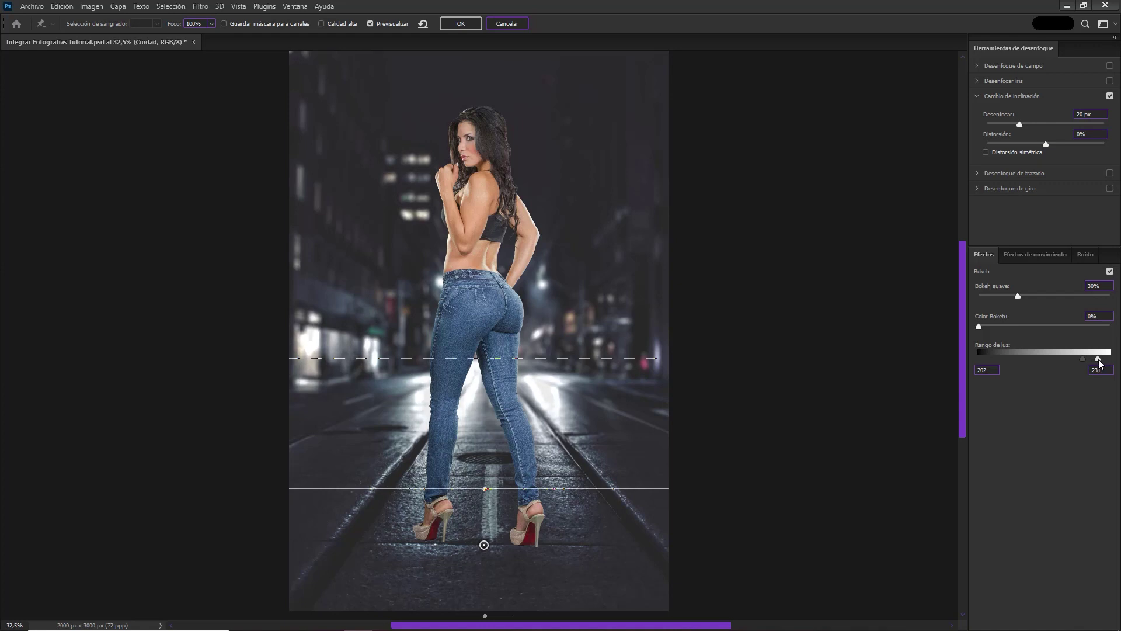
left_click(458, 24)
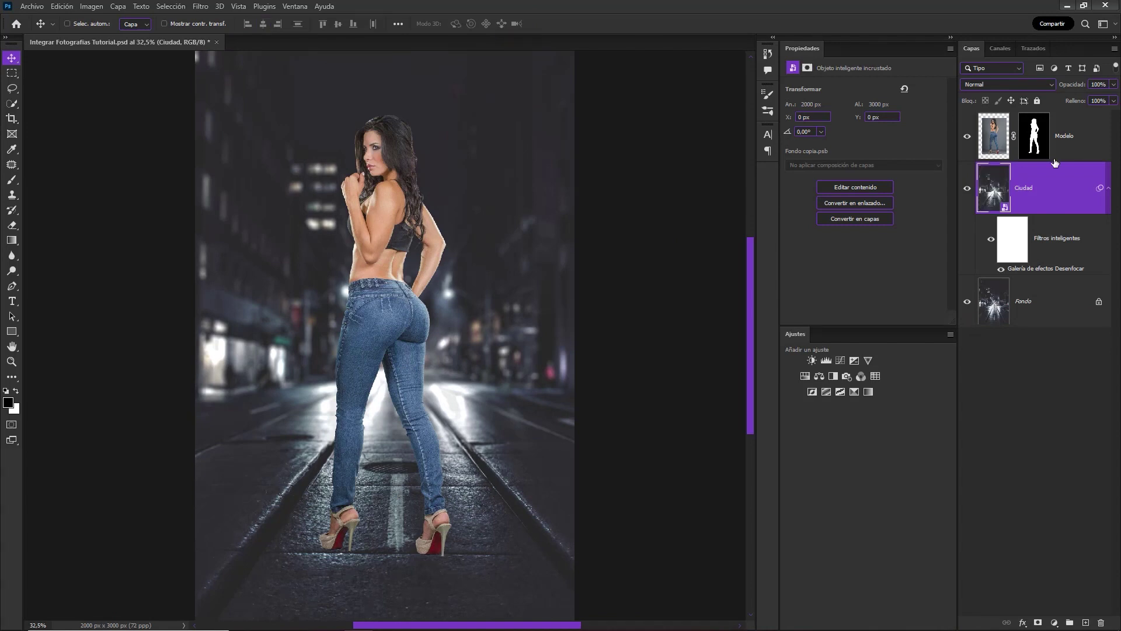
Duplicate the Modelo layer and move the original Modelo below Ciudad
left_click(1107, 191)
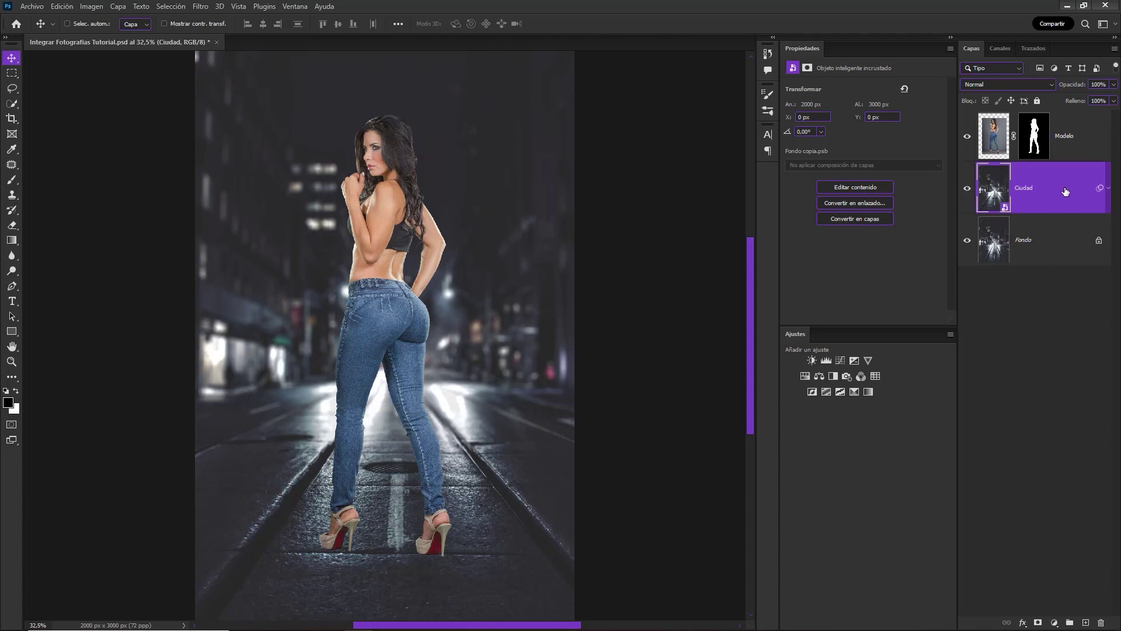
left_click(1088, 153)
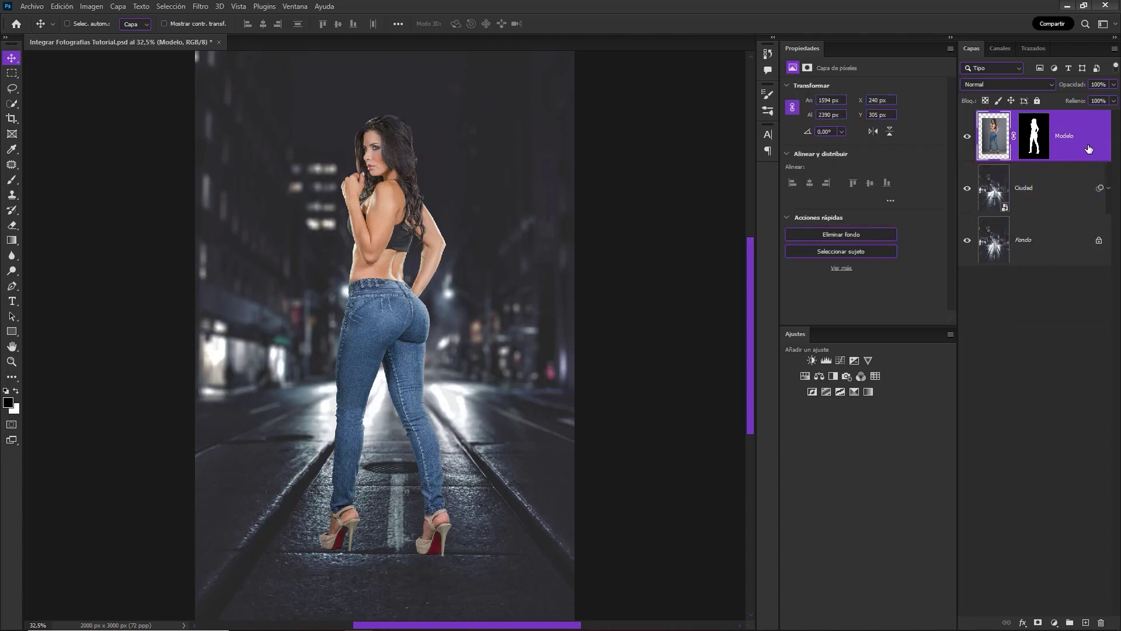
key("ctrl+j")
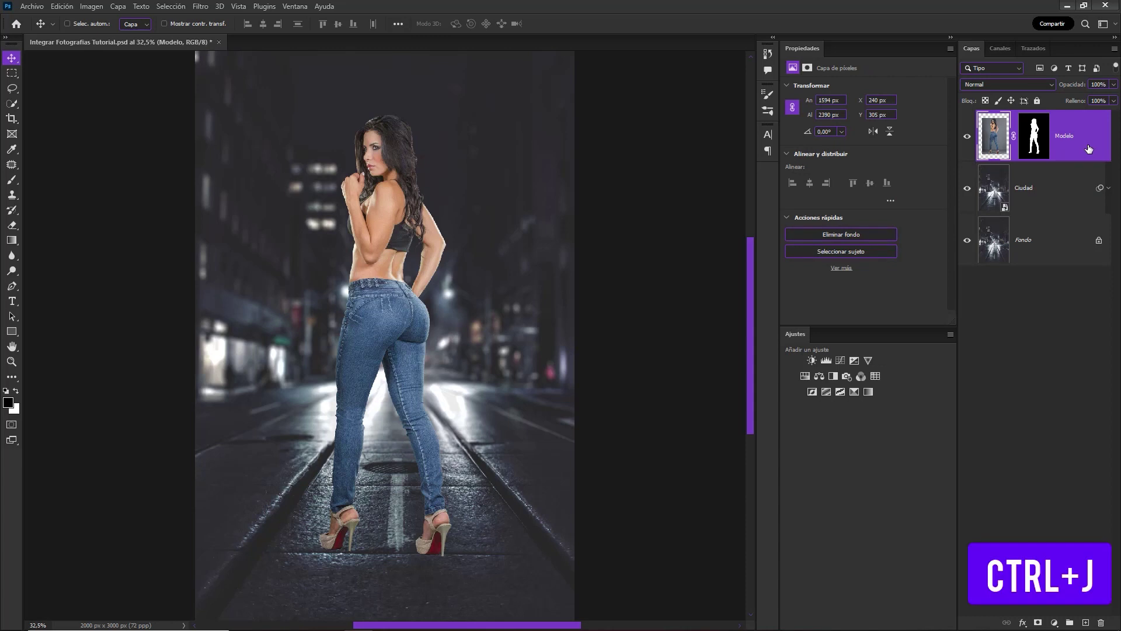
key("ctrl+j")
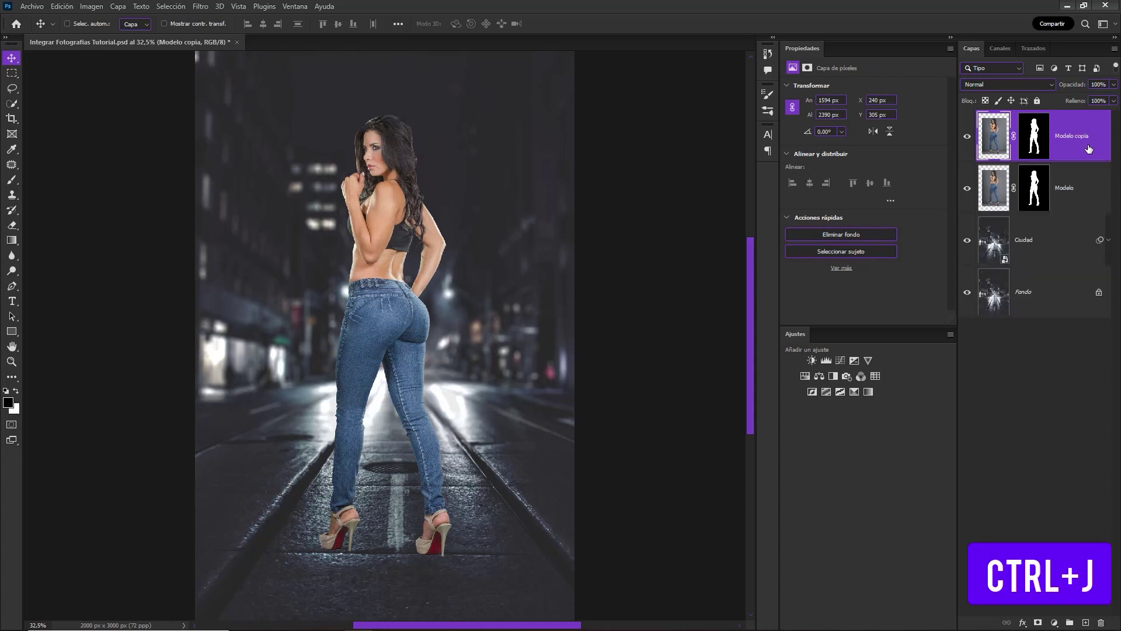
left_click_drag(1083, 180, 1072, 270)
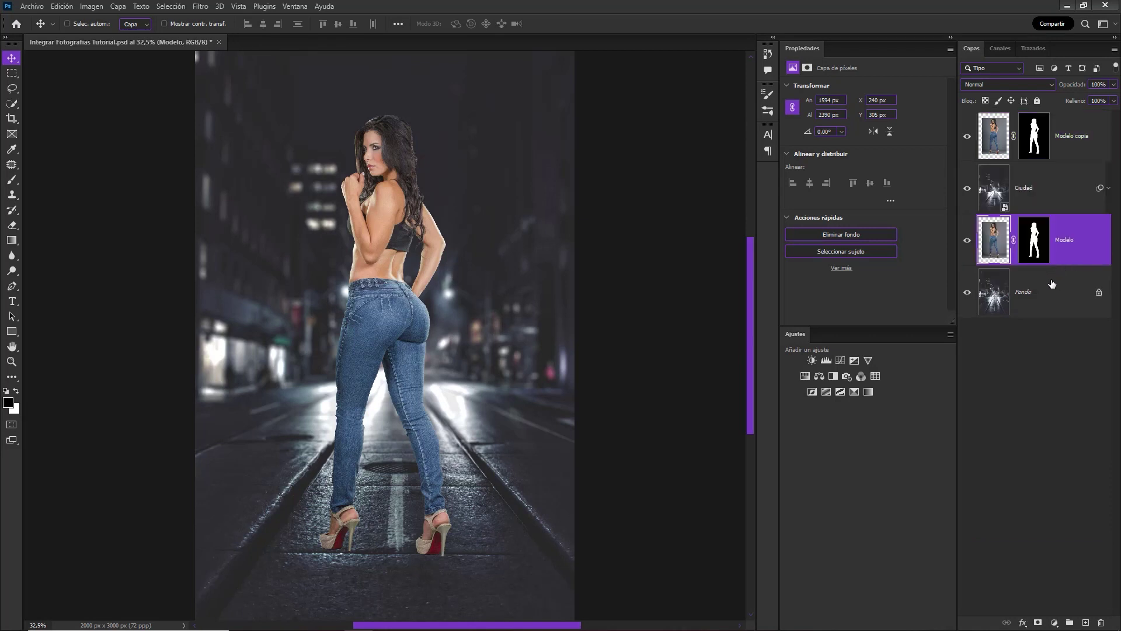
Unlock the background as Capa 0 and group it with Modelo into a group named Originales
left_click(1098, 291)
left_click(1075, 255, "shift")
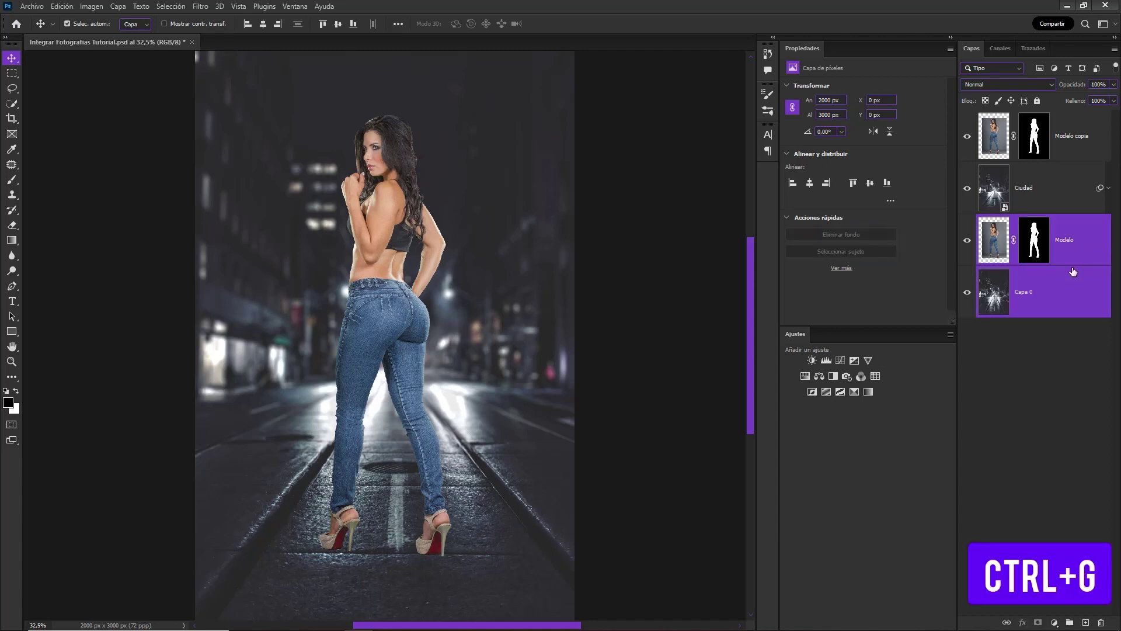
key("ctrl+g")
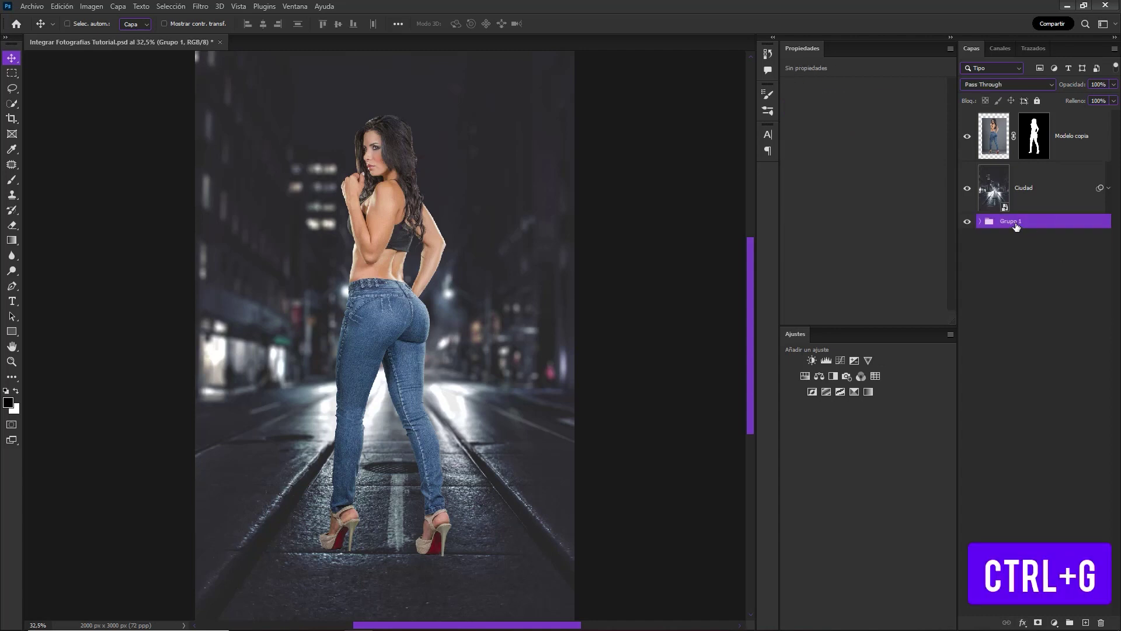
type("Originales")
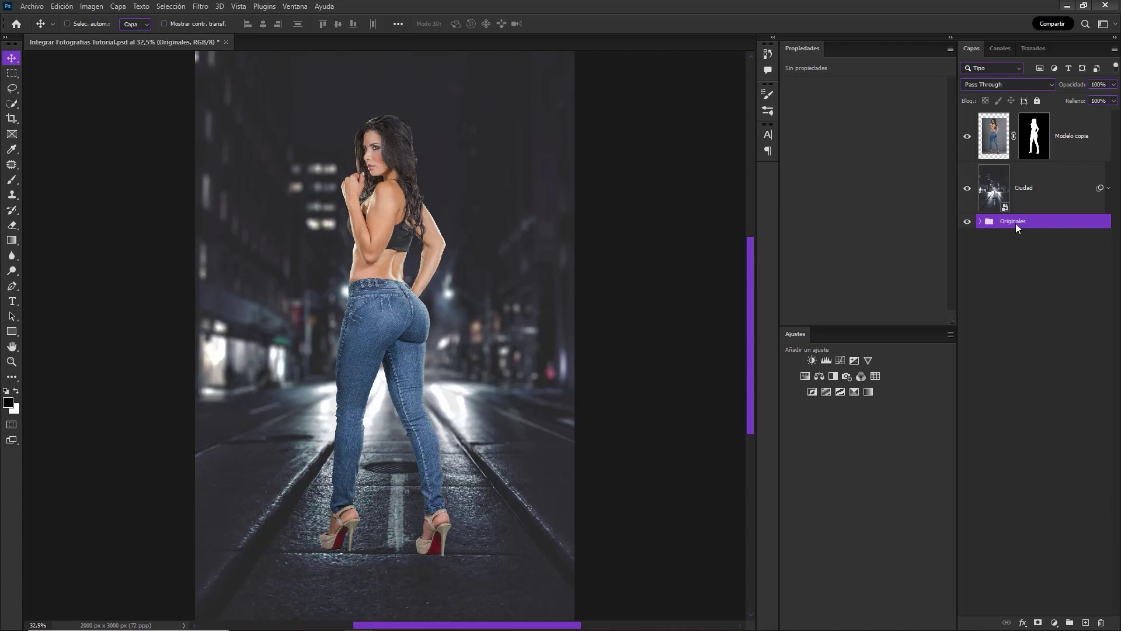
left_click(1079, 152)
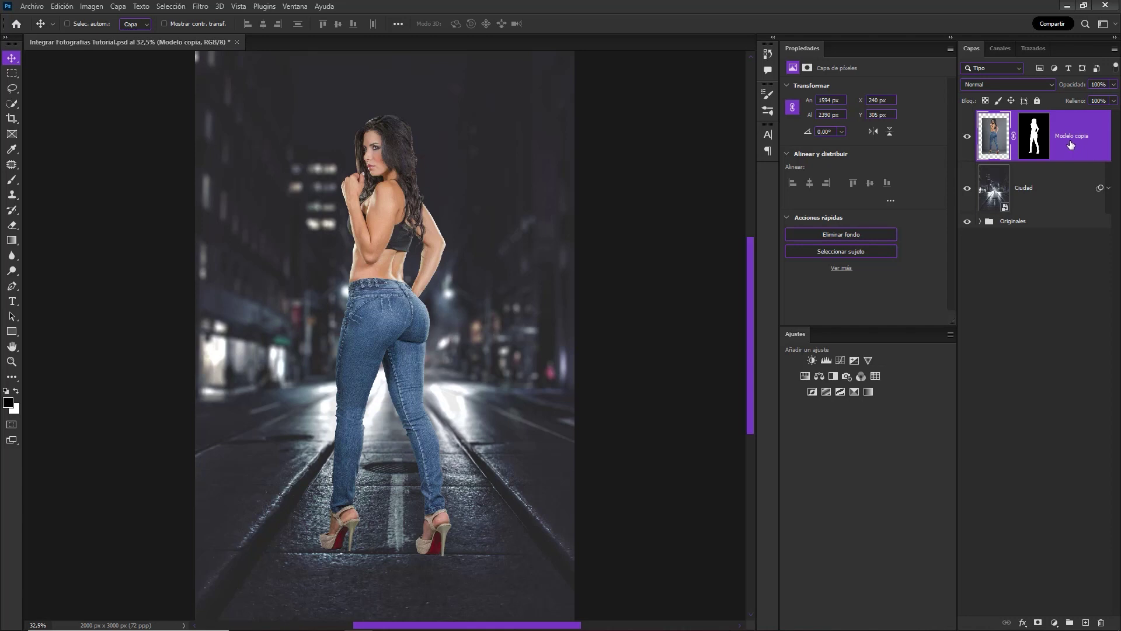
Apply the Modelo copia layer mask permanently, leaving only the model's pixels
left_click(1040, 141)
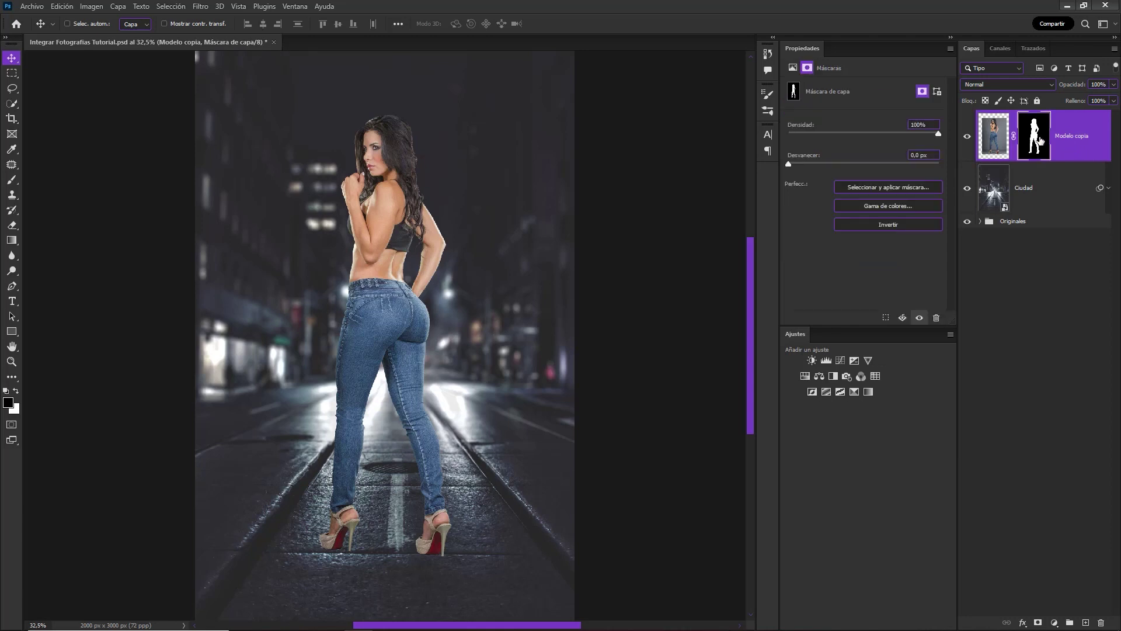
right_click(1040, 141)
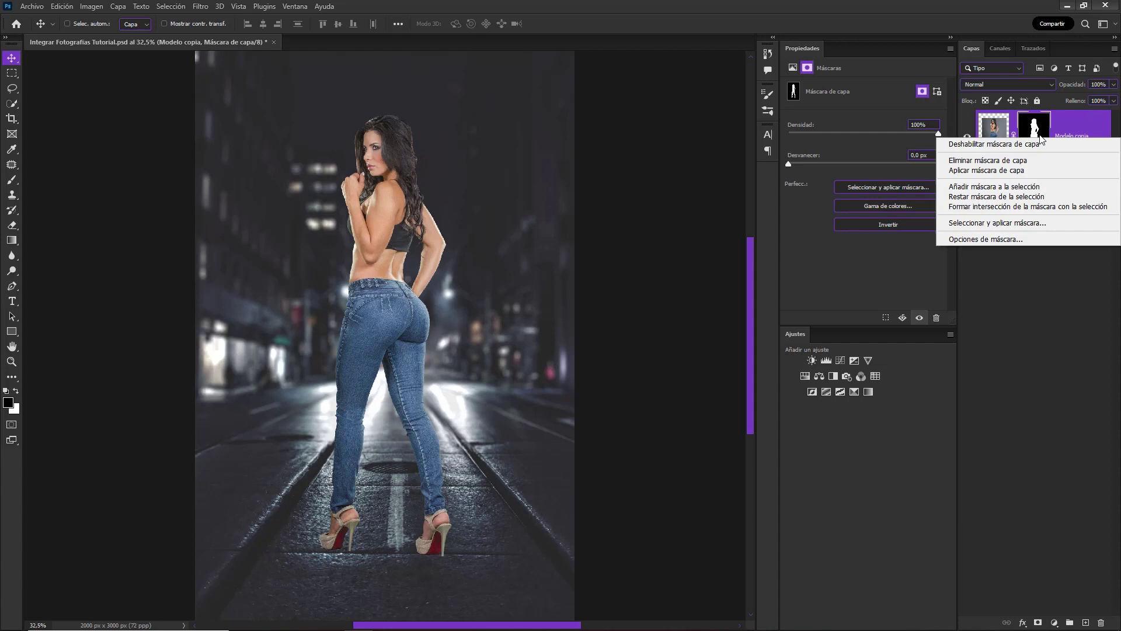
left_click(1031, 171)
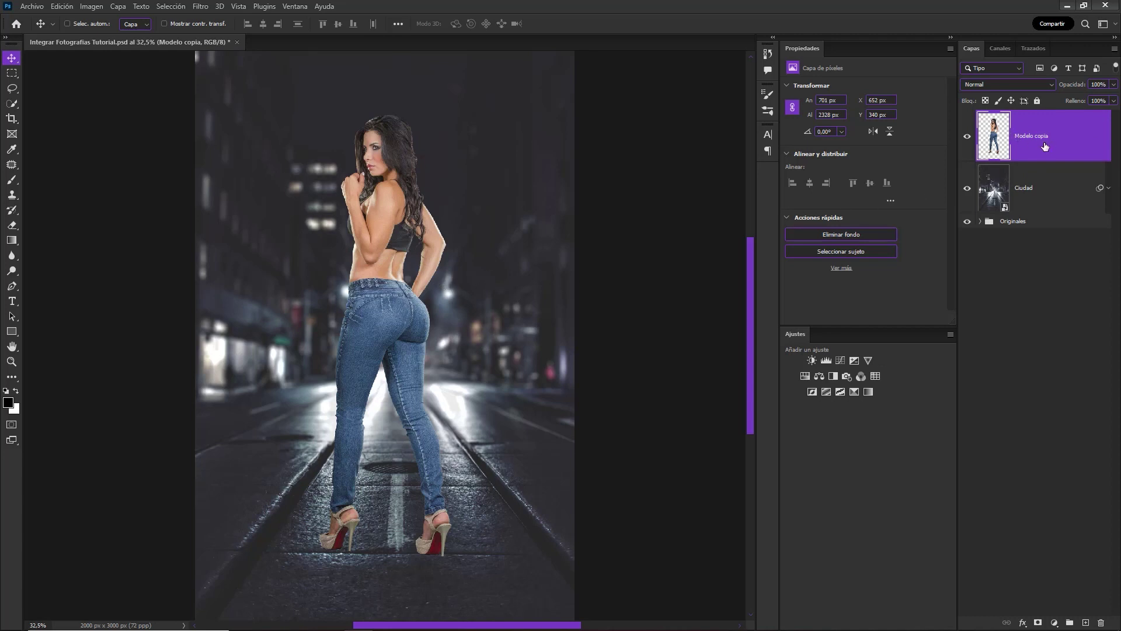
Open Match Color for Modelo copia with this document's Capa 0 as the source layer
left_click(90, 10)
mouse_move(153, 37)
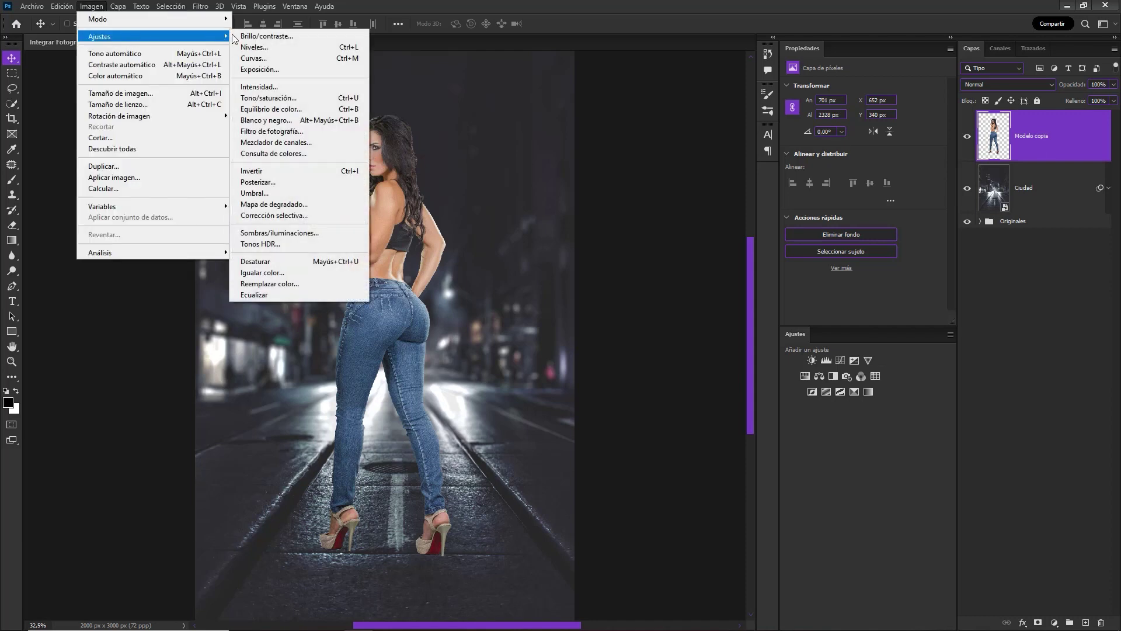
left_click(323, 275)
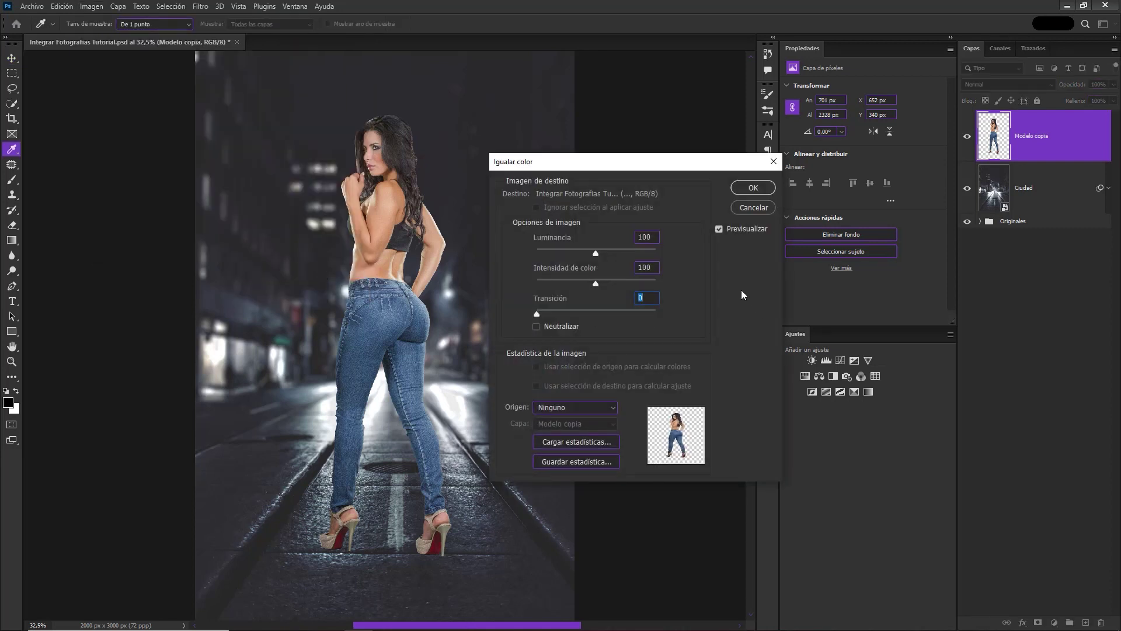
left_click(596, 408)
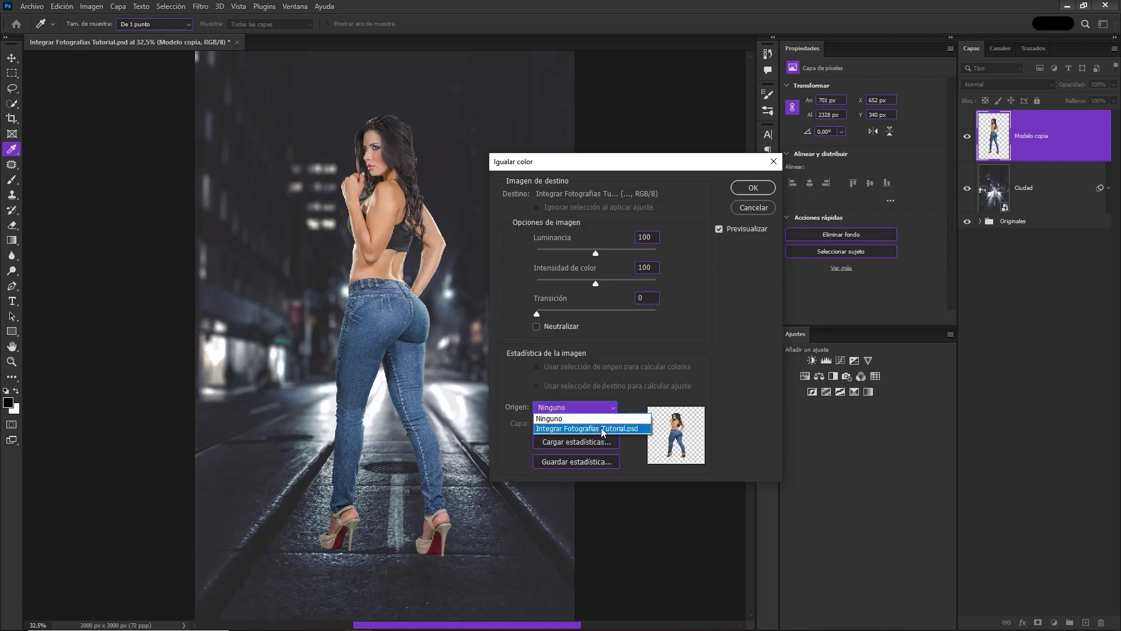
left_click(601, 429)
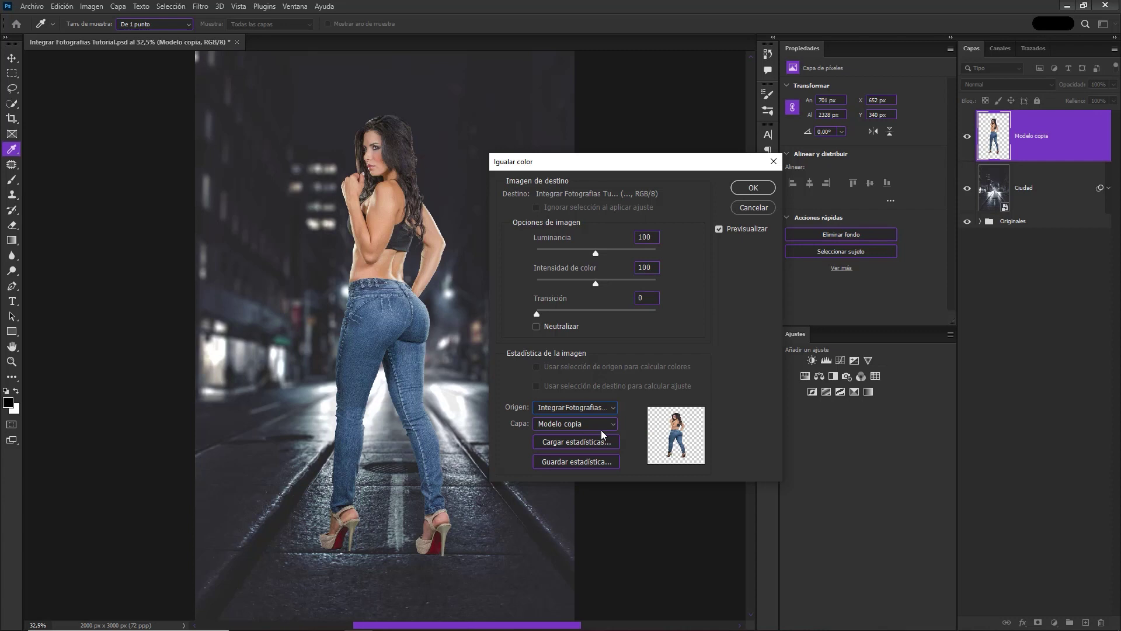
left_click(612, 423)
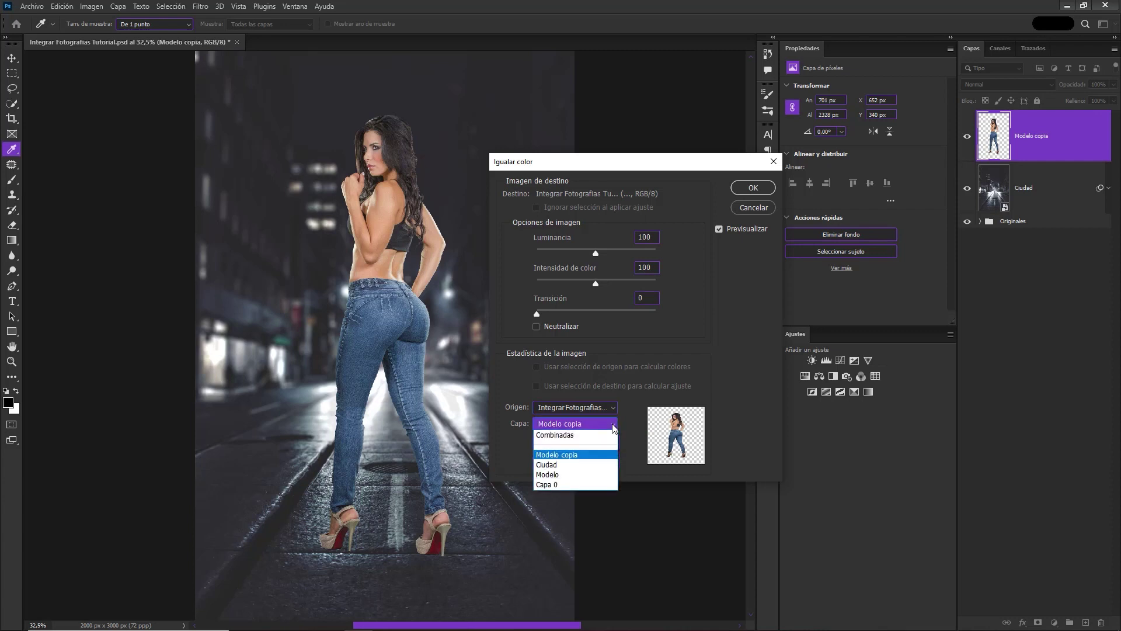
left_click(581, 484)
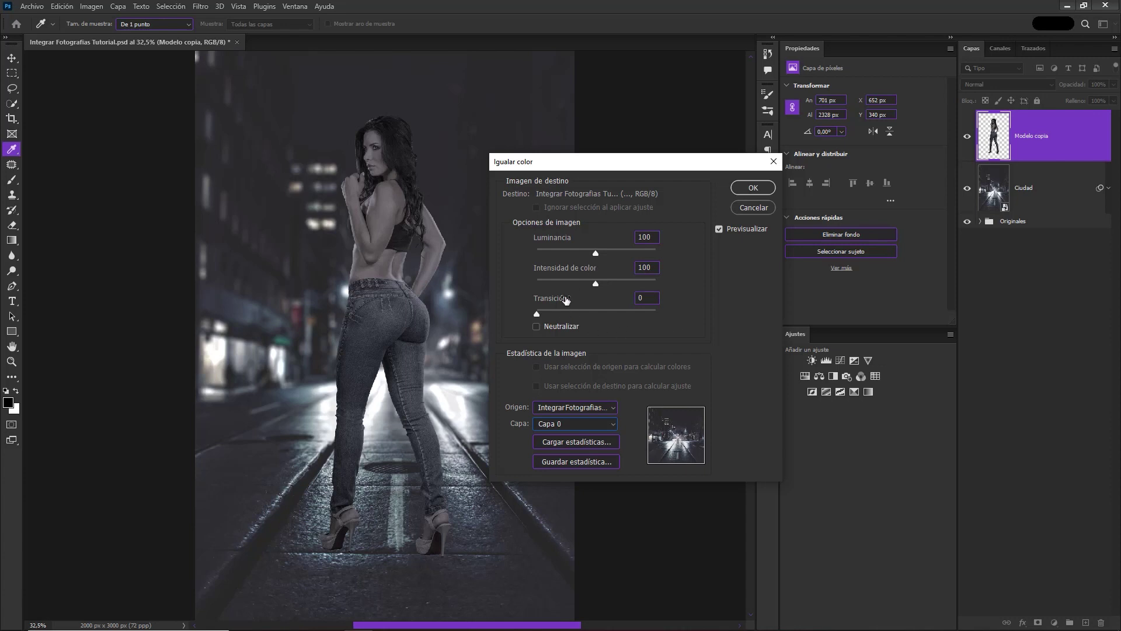
Set Match Color fade 30, luminance 117, colour intensity 152, and apply it
left_click_drag(537, 314, 566, 314)
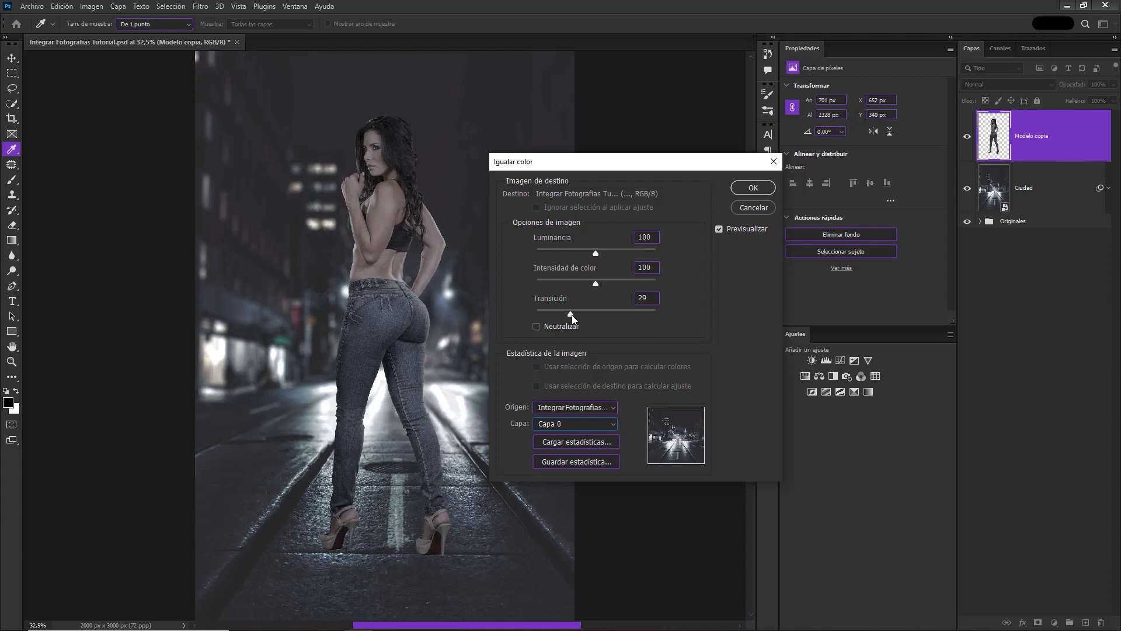
left_click(573, 314)
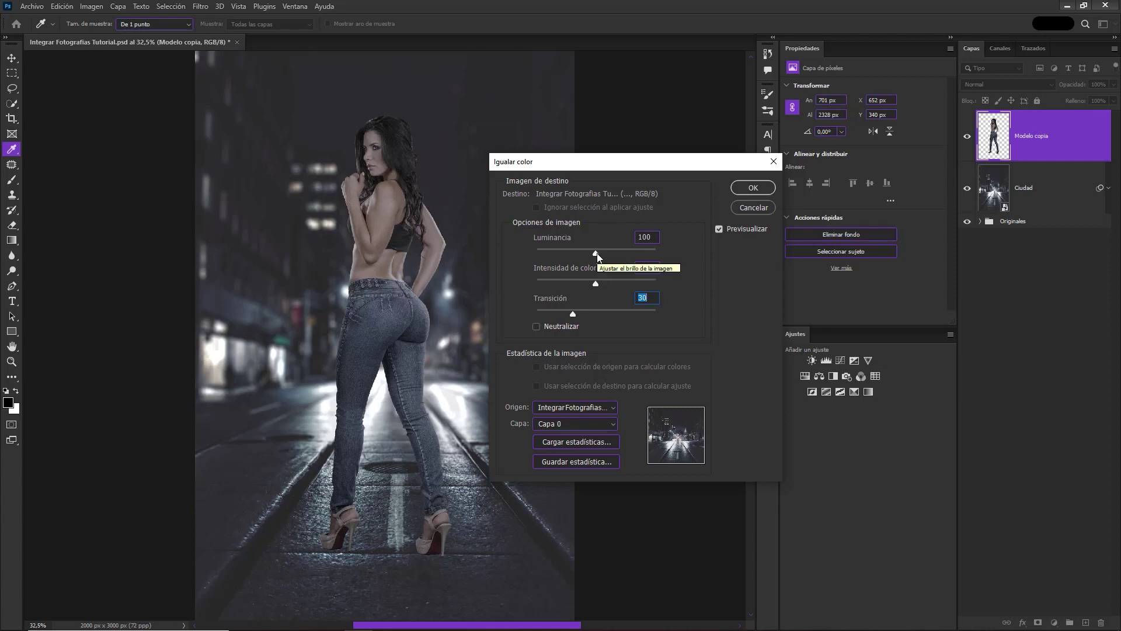
left_click_drag(597, 254, 609, 257)
left_click(606, 253)
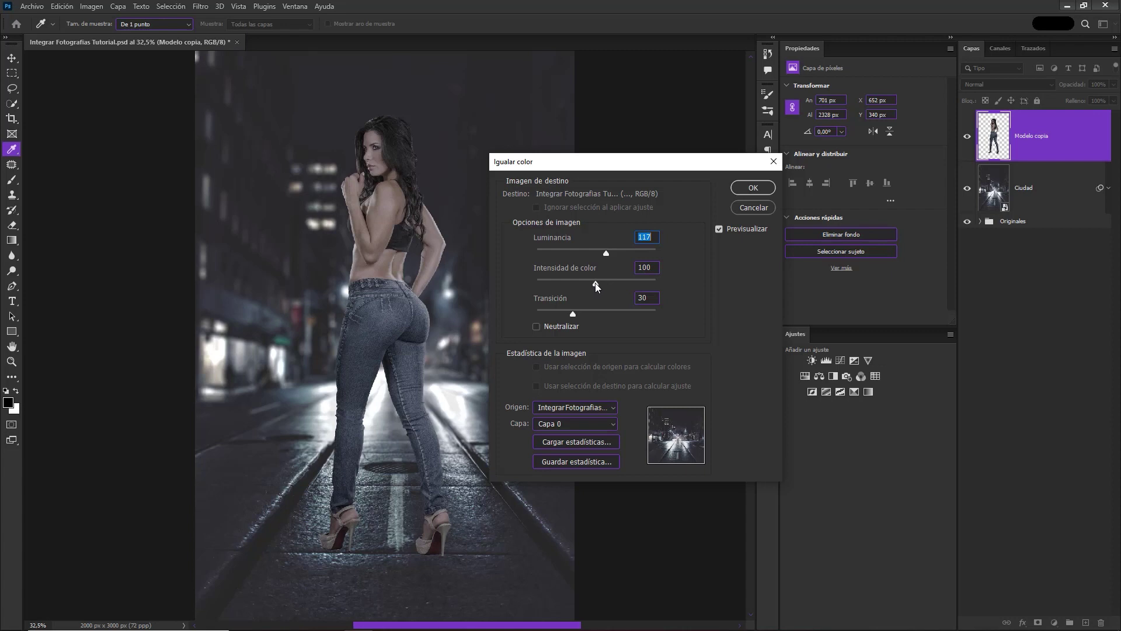
left_click_drag(595, 283, 600, 283)
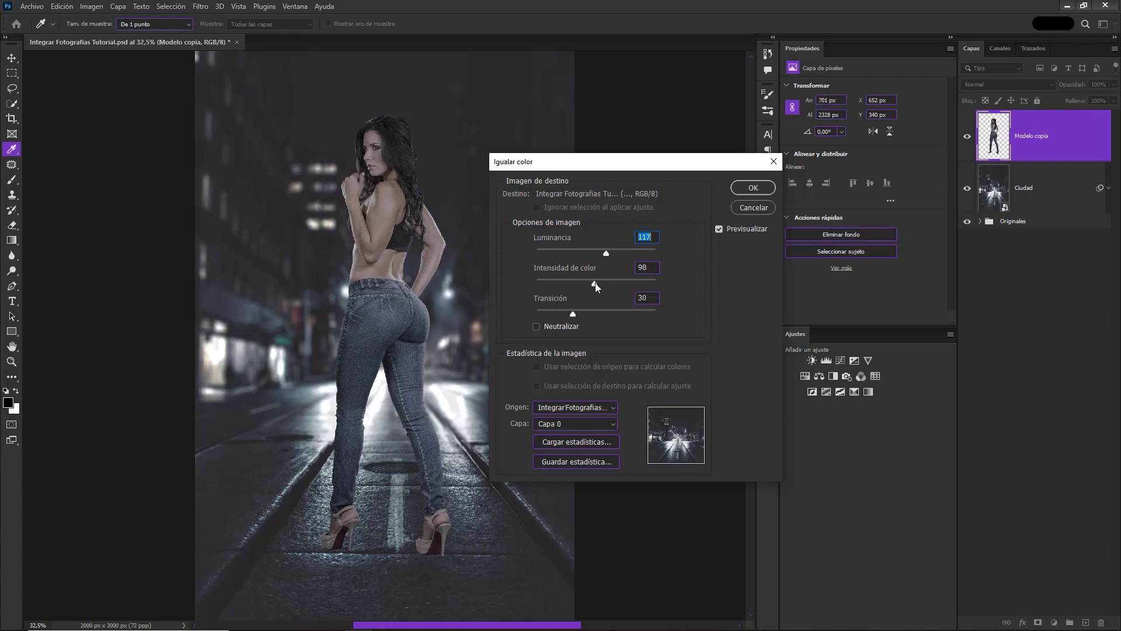
left_click(629, 284)
left_click(718, 229)
left_click(752, 190)
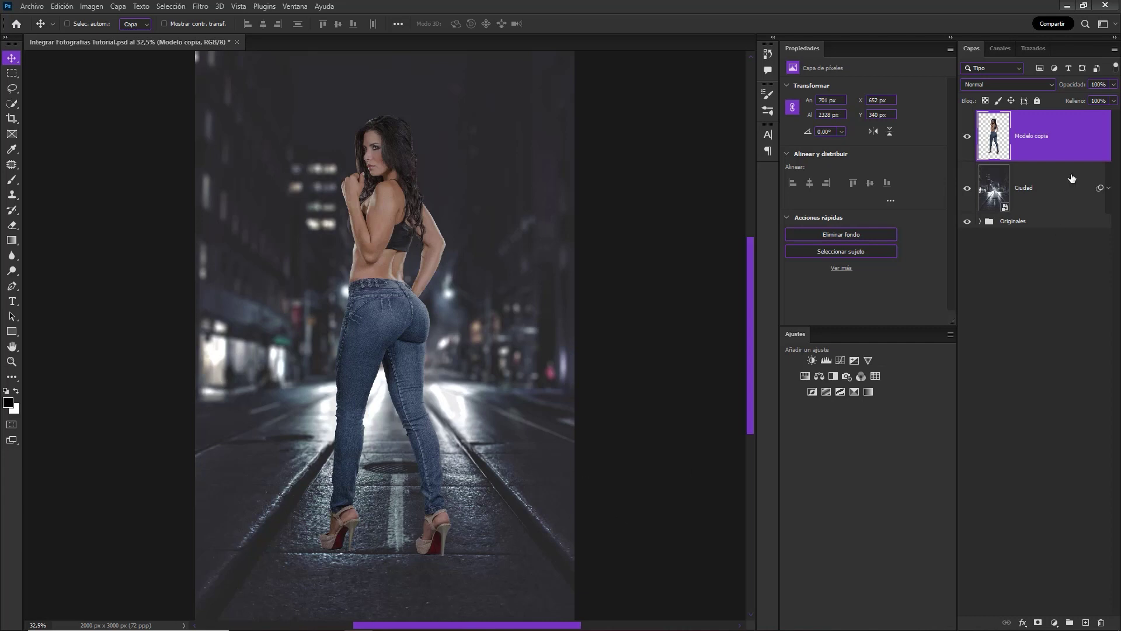
Add a drop shadow at 100% opacity to the Modelo copia layer
right_click(1074, 146)
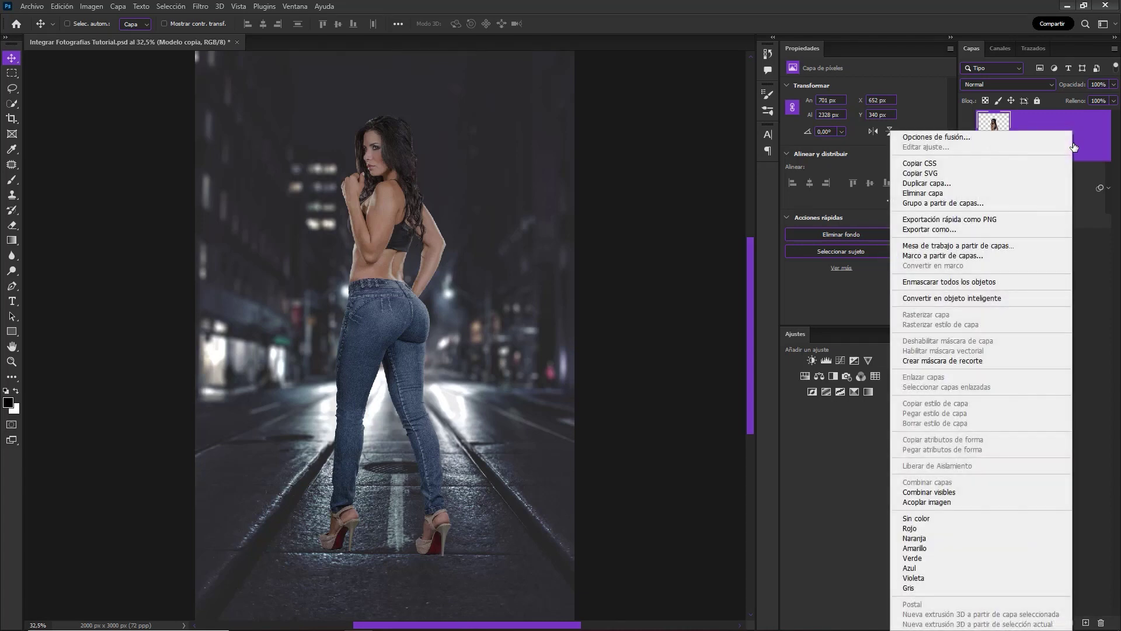
left_click(981, 138)
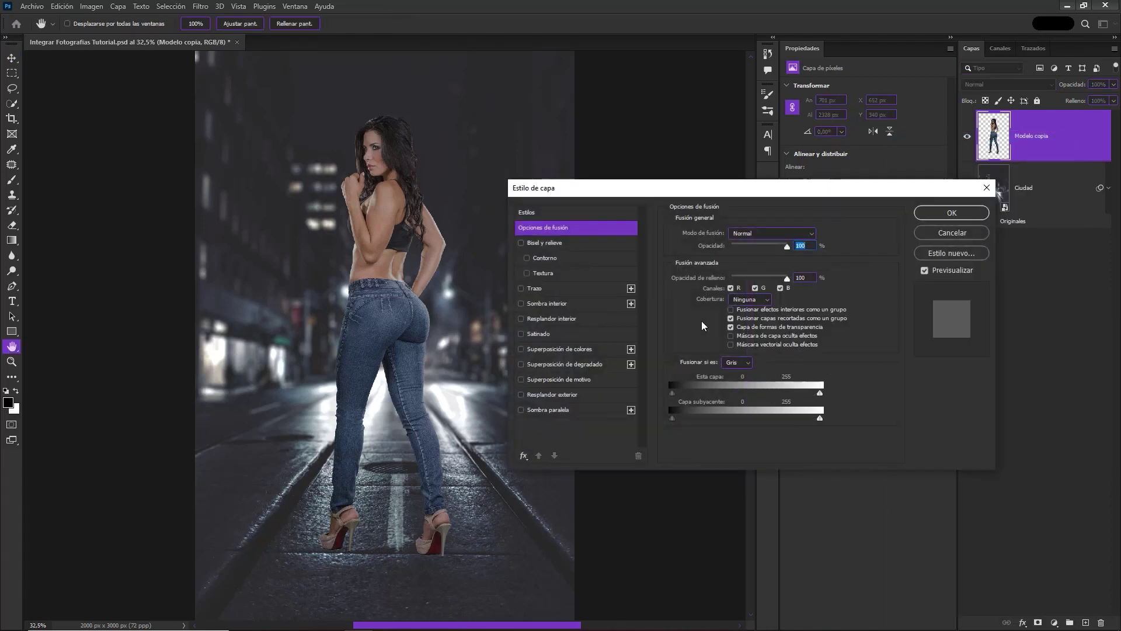
left_click(588, 416)
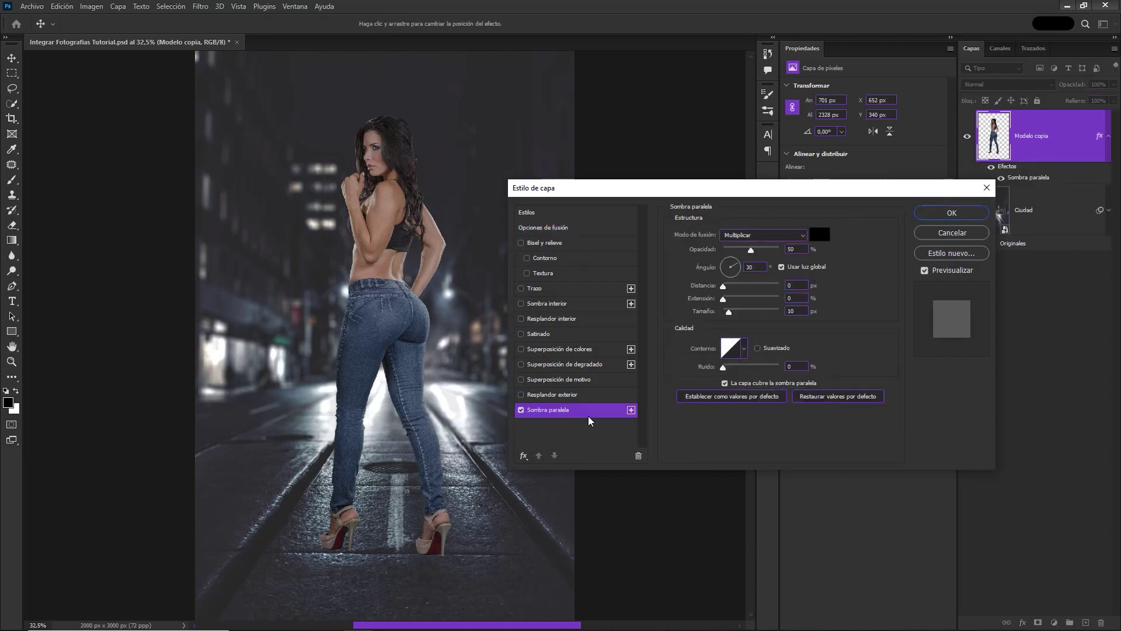
left_click_drag(752, 251, 823, 250)
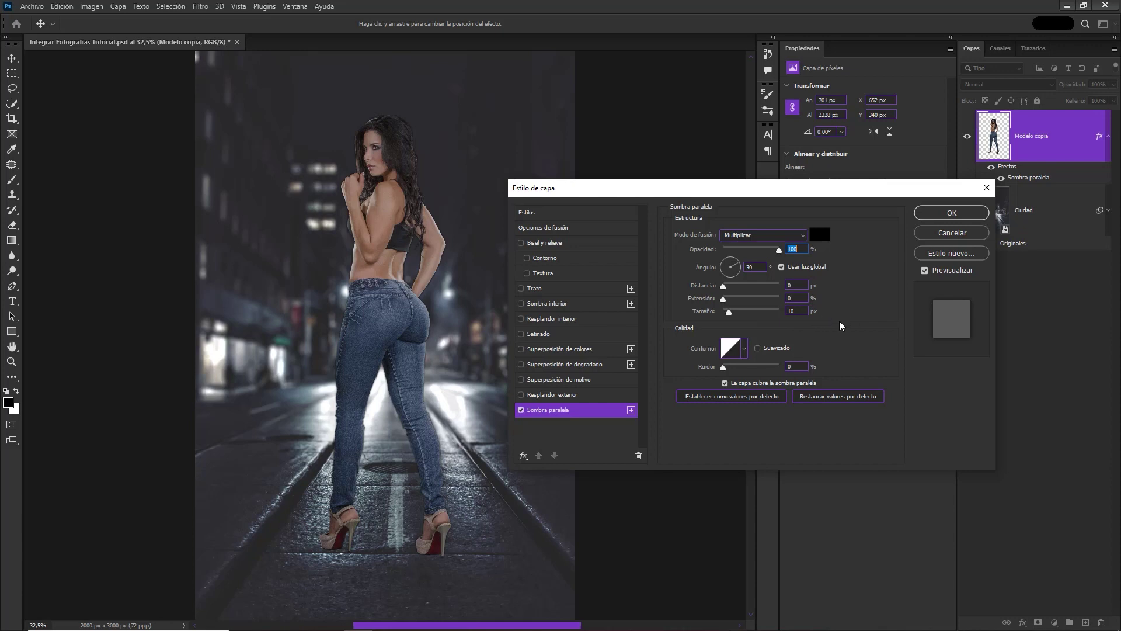
left_click(953, 214)
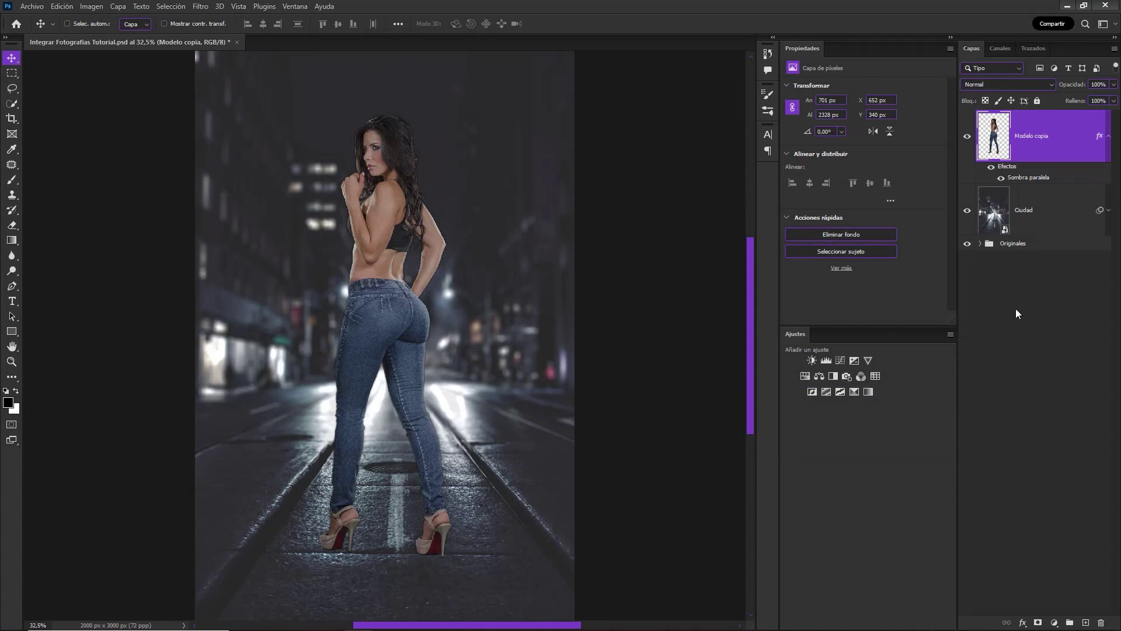
Split the drop shadow effect out onto its own separate layer
right_click(1029, 182)
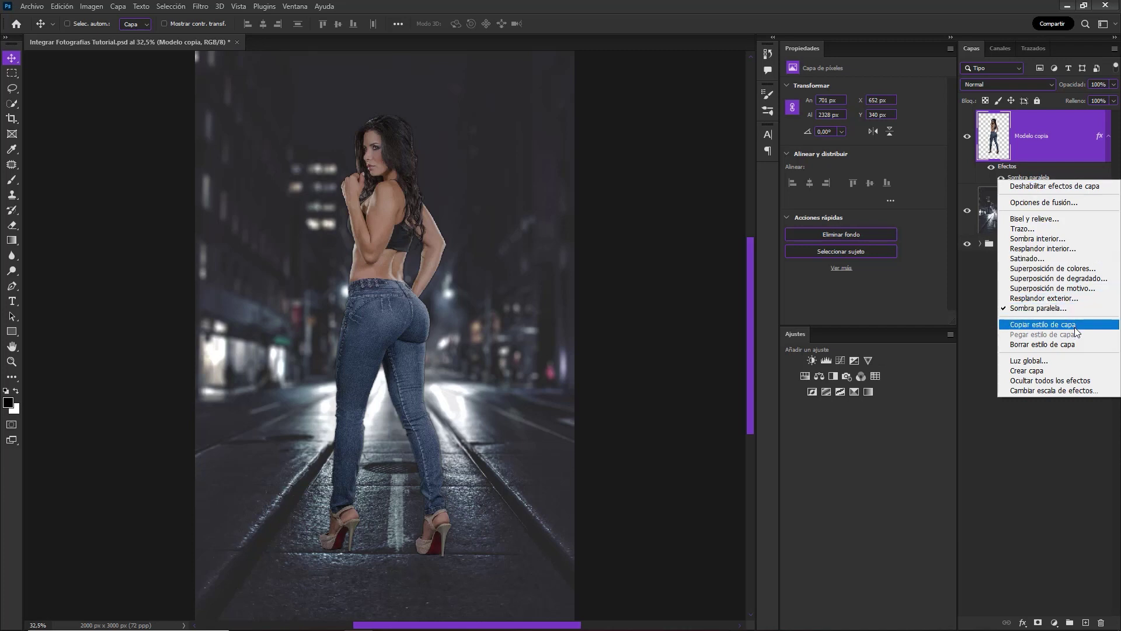
left_click(1069, 377)
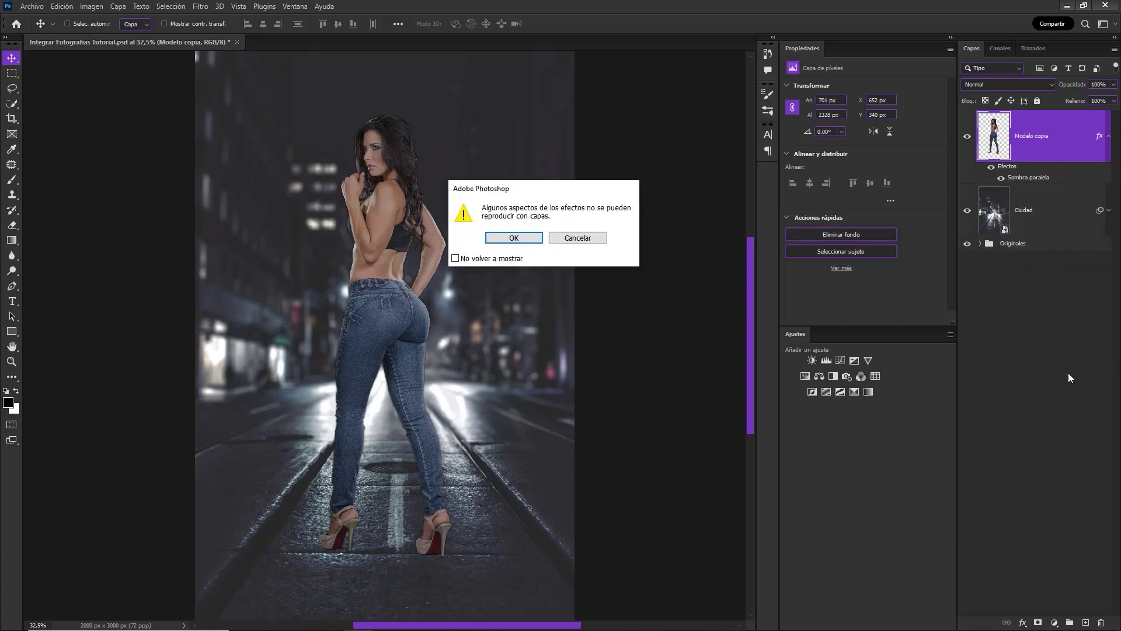
left_click(514, 238)
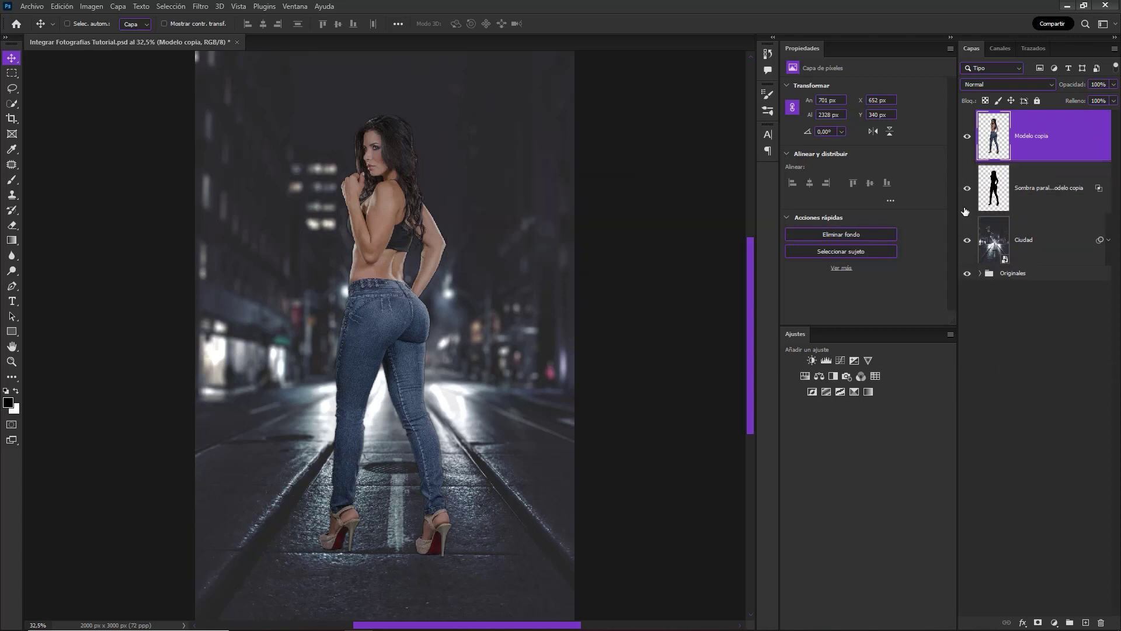
Distort the shadow layer so it flips down onto the street, its top edge aligned with her heels
left_click(1056, 203)
key("ctrl+t")
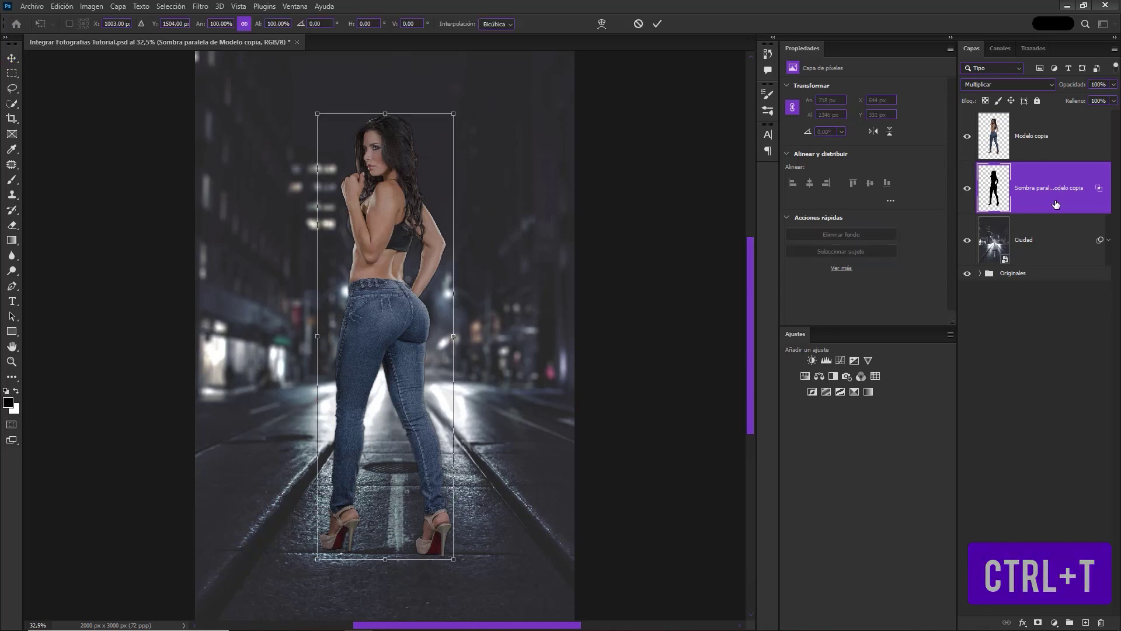
right_click(410, 253)
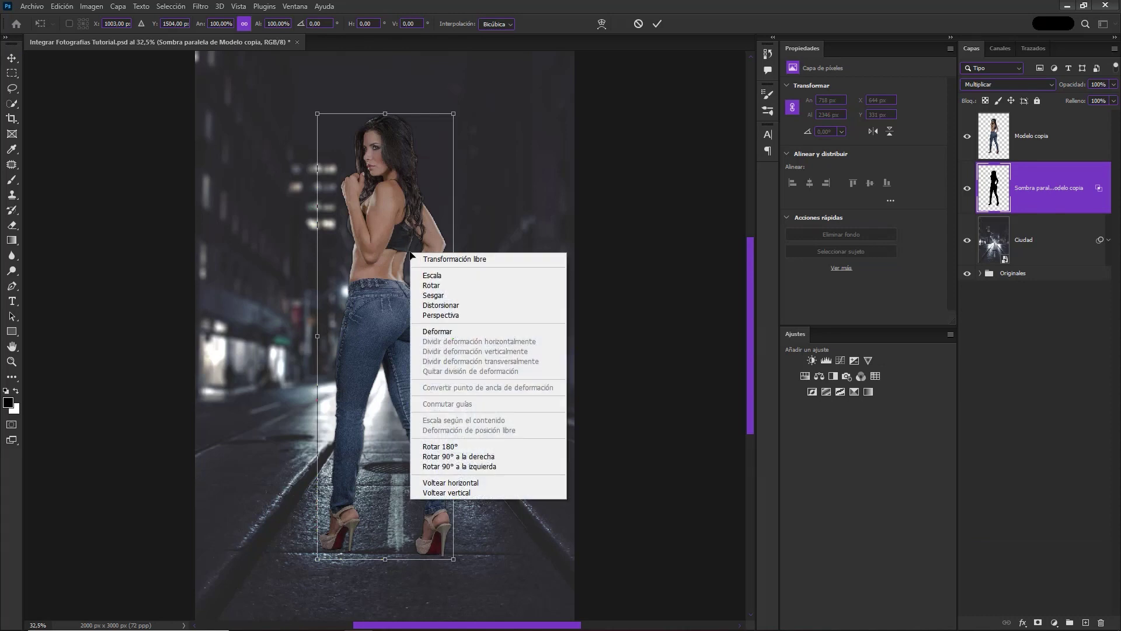
left_click(449, 304)
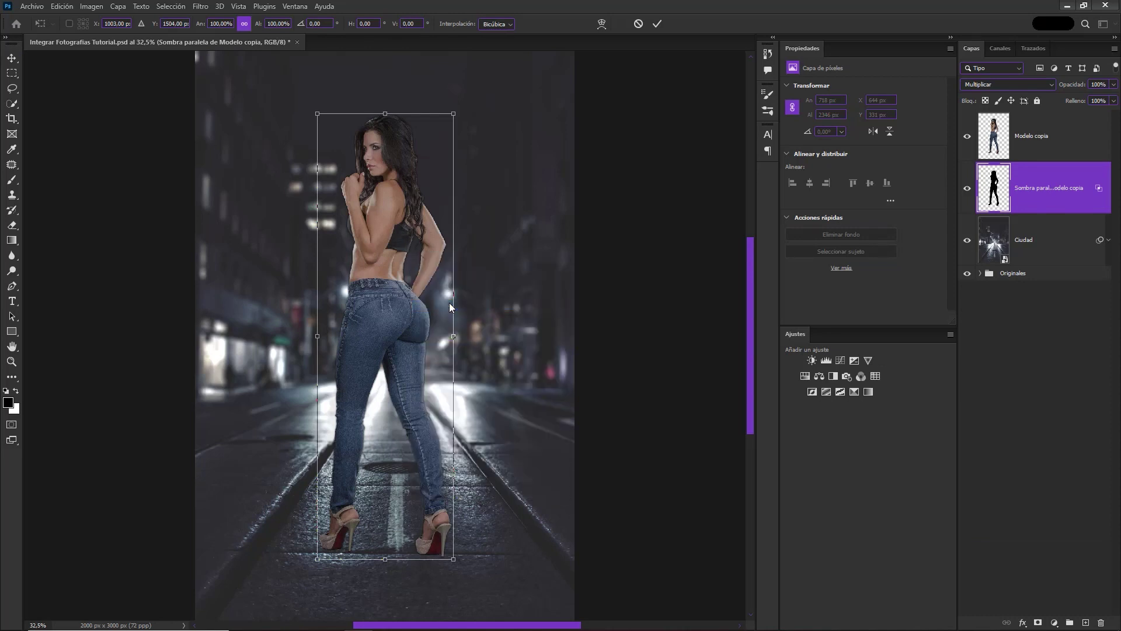
mouse_move(384, 115)
left_mouse_down()
mouse_move(416, 627)
mouse_move(383, 537)
left_mouse_up()
scroll(382, 527, "up", 3)
scroll(382, 528, "up", 2)
left_click_drag(170, 486, 157, 448)
left_click_drag(617, 490, 609, 468)
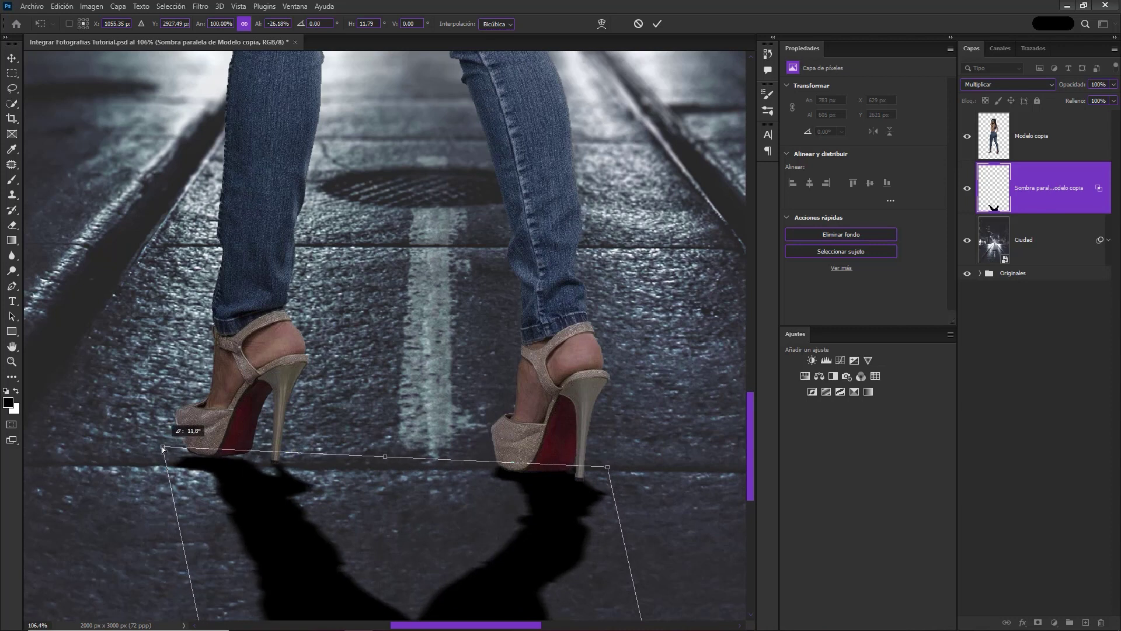
key("Return")
scroll(509, 484, "down", 3)
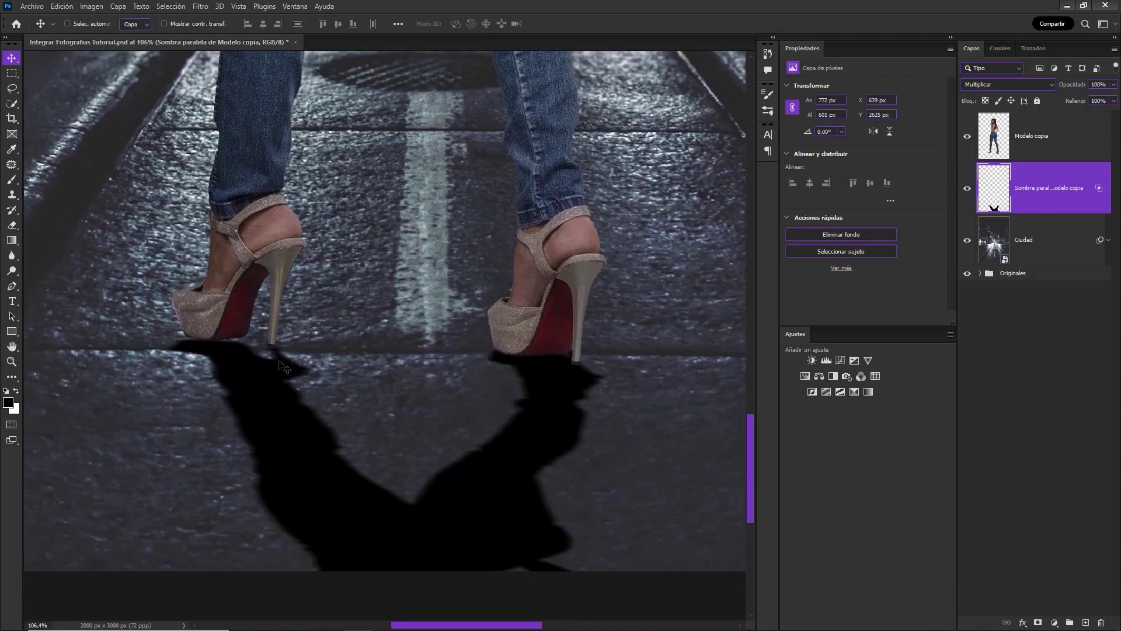
Paint extra shadow near the left shoe's toe with a soft 10%-hardness, 144 px black brush
key("b")
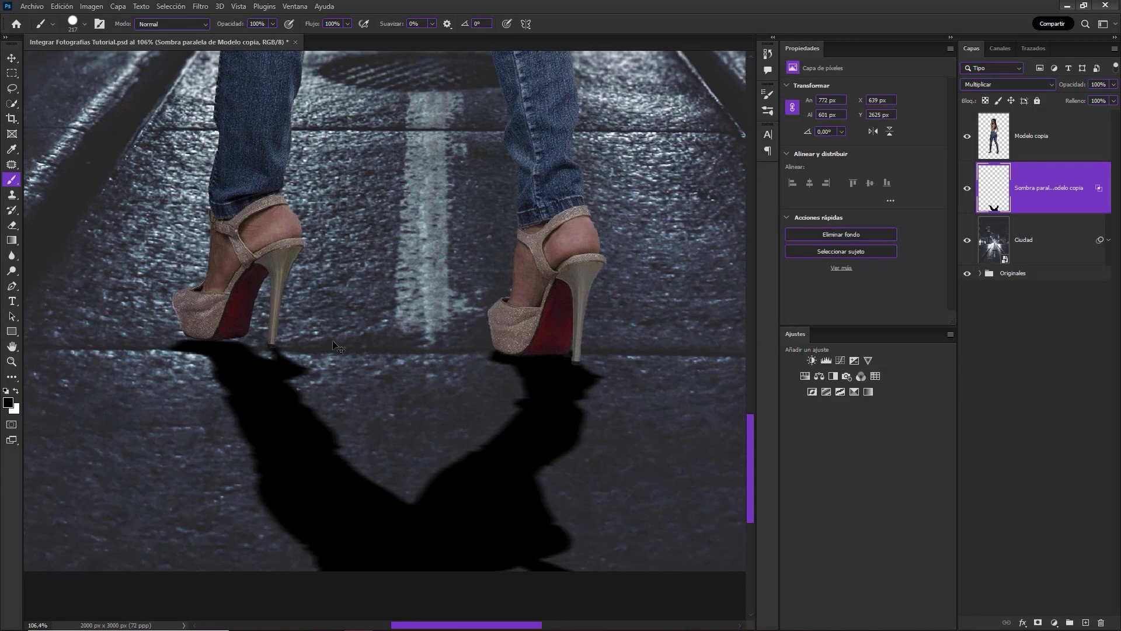
left_click(83, 24)
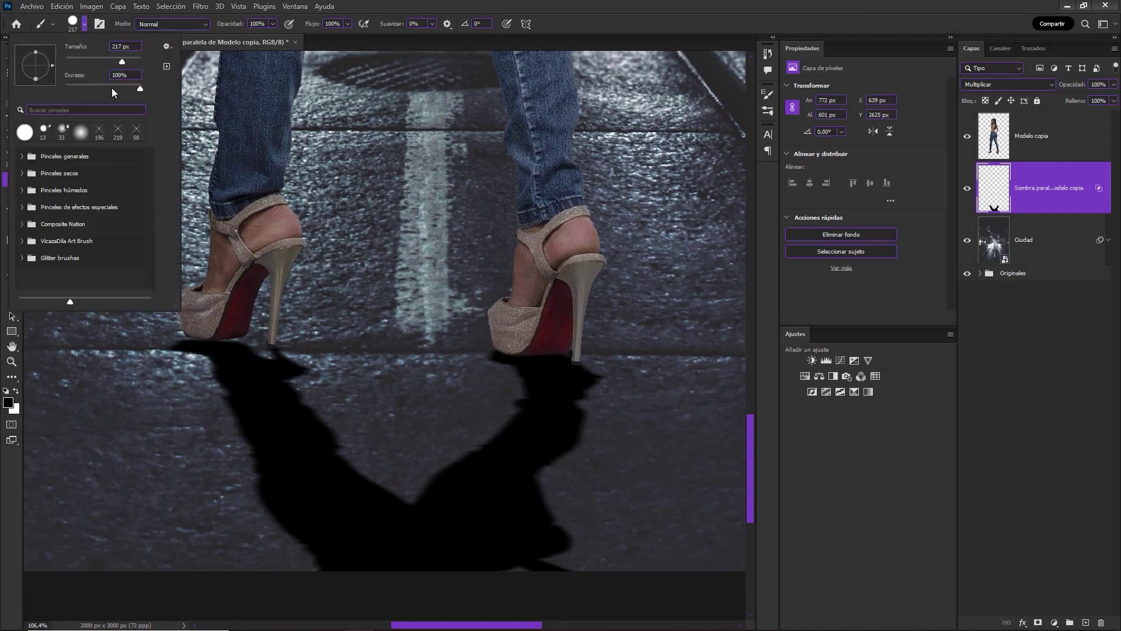
left_click_drag(140, 88, 73, 87)
left_click_drag(570, 283, 510, 286)
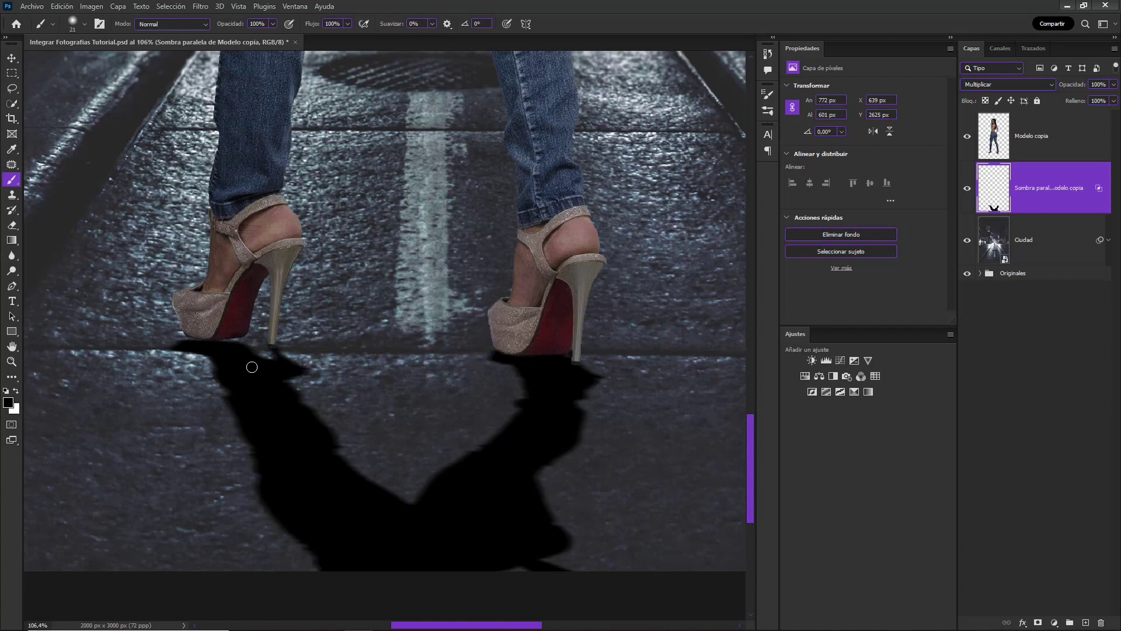
mouse_move(193, 337)
left_mouse_down()
mouse_move(184, 342)
mouse_move(242, 347)
mouse_move(237, 338)
mouse_move(275, 362)
mouse_move(283, 345)
mouse_move(285, 375)
left_mouse_up()
Clean the shadow's edges around the heels with a 44%-hardness, 36 px eraser
left_click(12, 225)
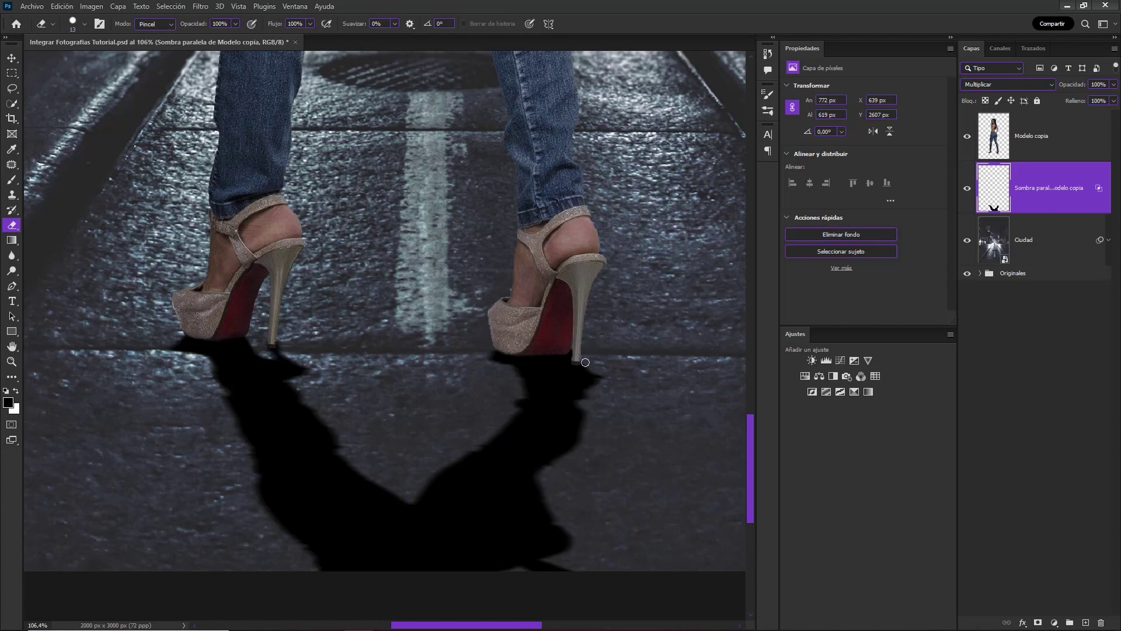
key("alt")
key("alt")
left_click(84, 24)
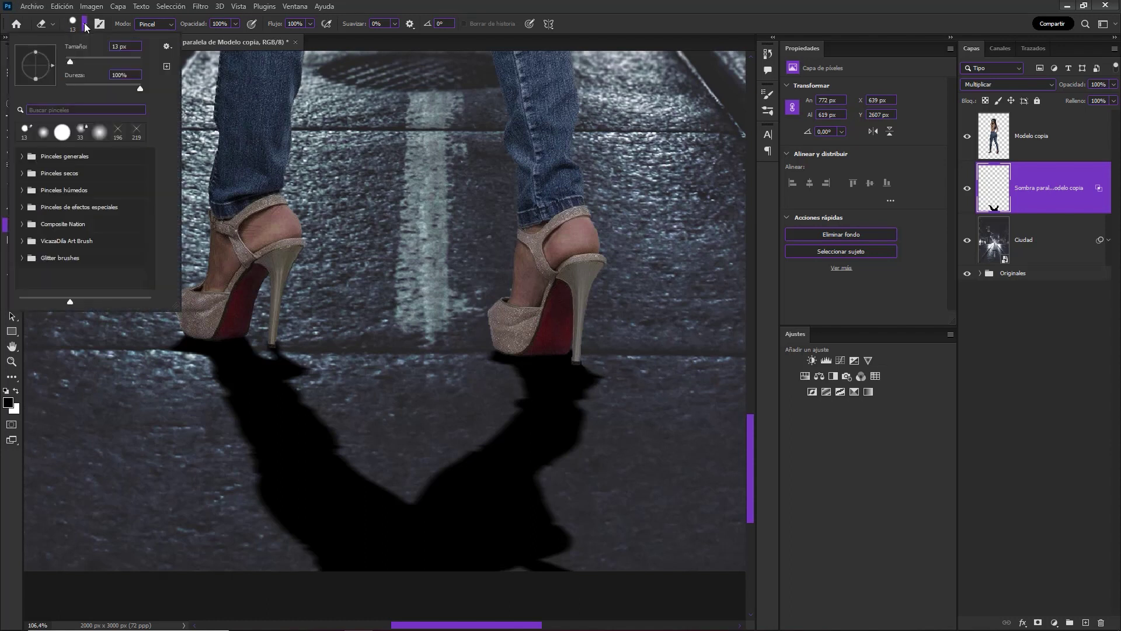
left_click_drag(140, 89, 98, 89)
left_click(642, 357)
left_click_drag(611, 359, 618, 364)
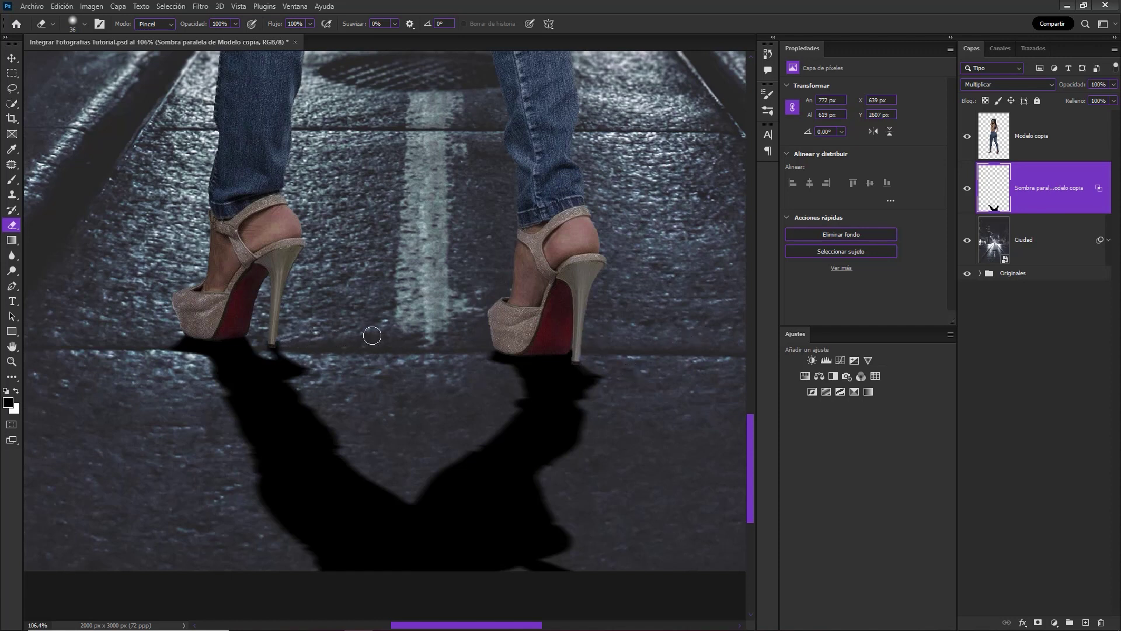
key("ctrl+0")
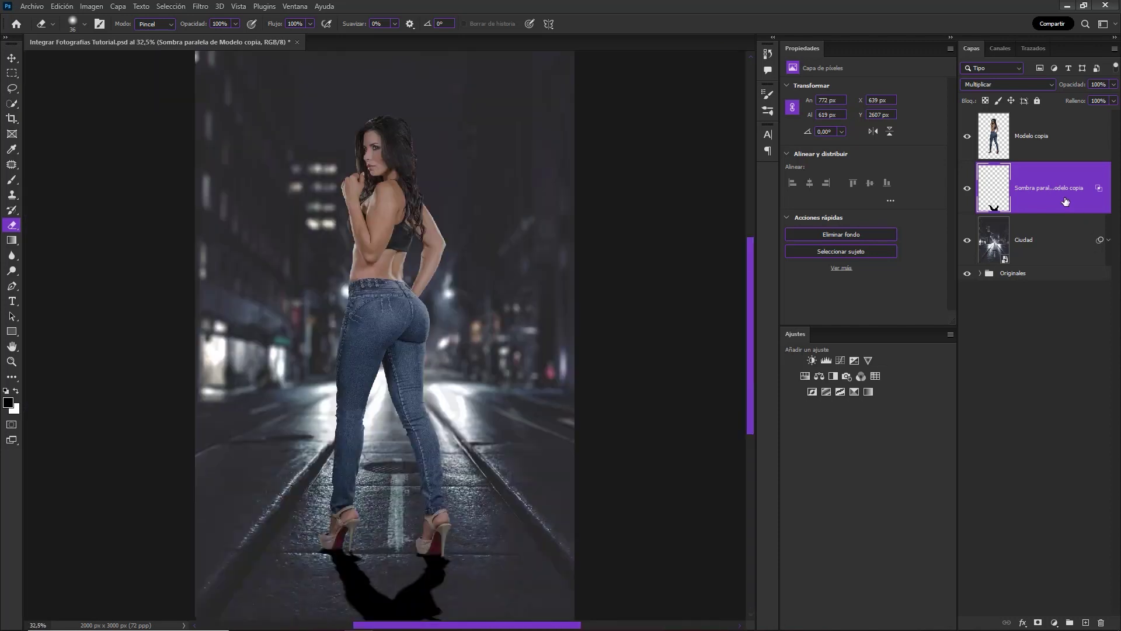
key("v")
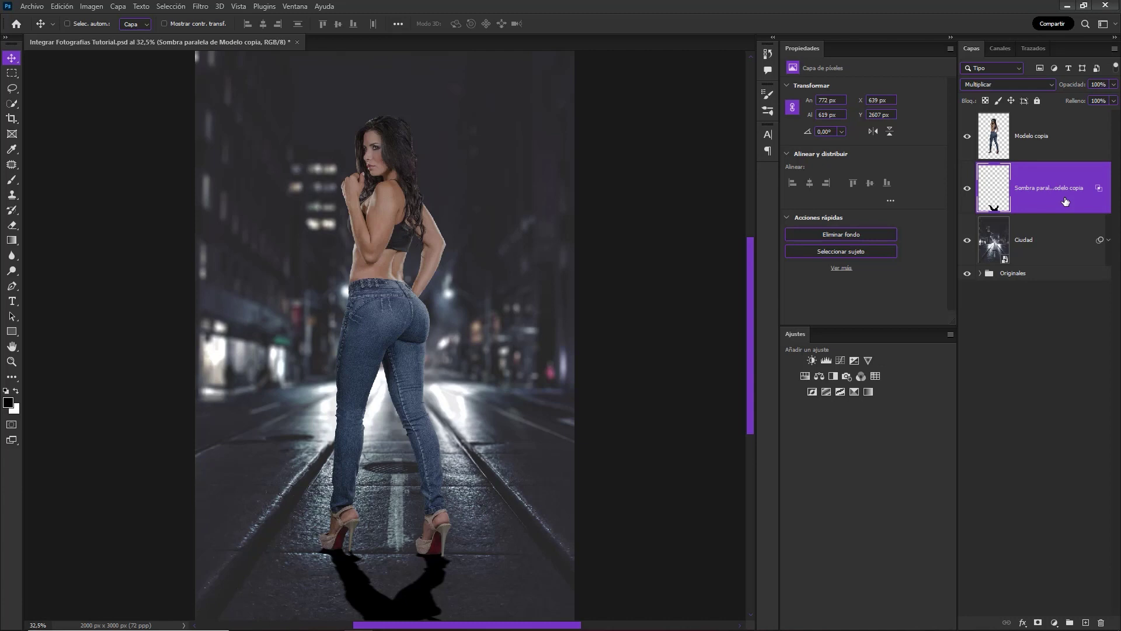
Lower the shadow layer's fill to 50%, rename it Sombra, and add an empty layer above it
left_click(1114, 101)
left_click_drag(1087, 117, 1085, 117)
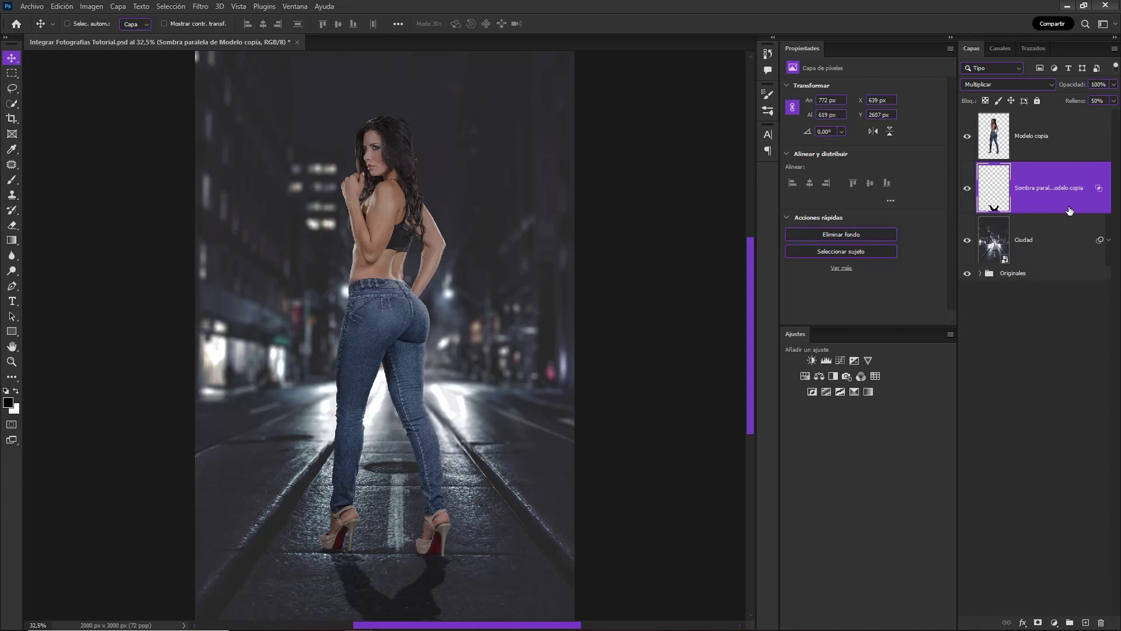
double_click(1059, 189)
type("Sombra")
key("Return")
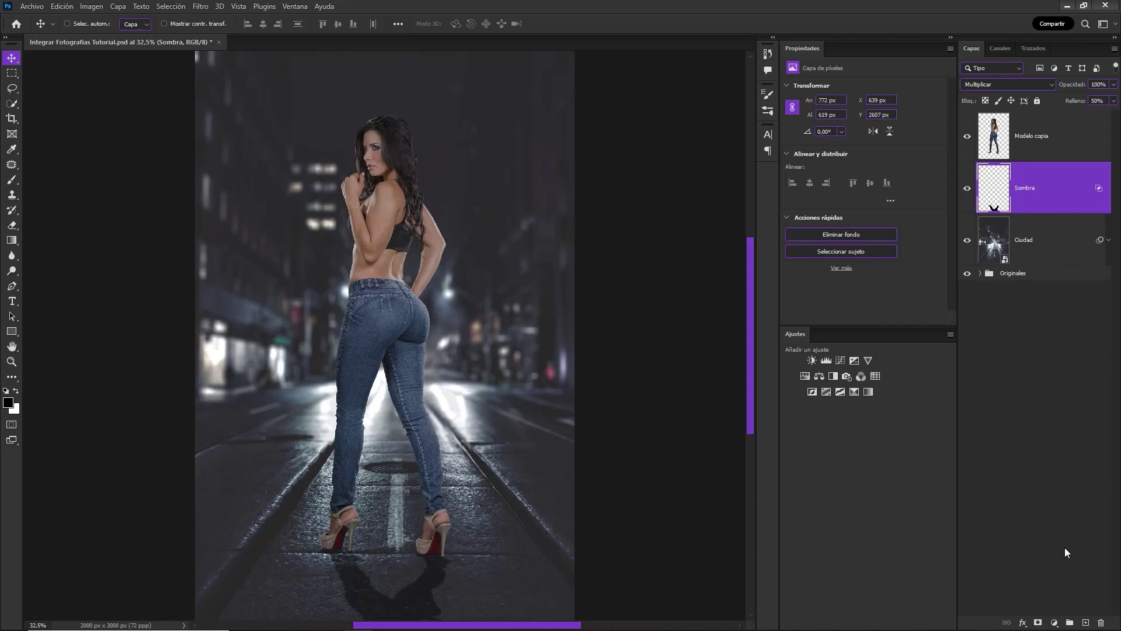
left_click(1084, 620)
Rename the new layer Luz and set its blend mode to Trama
double_click(1025, 187)
type("Lu")
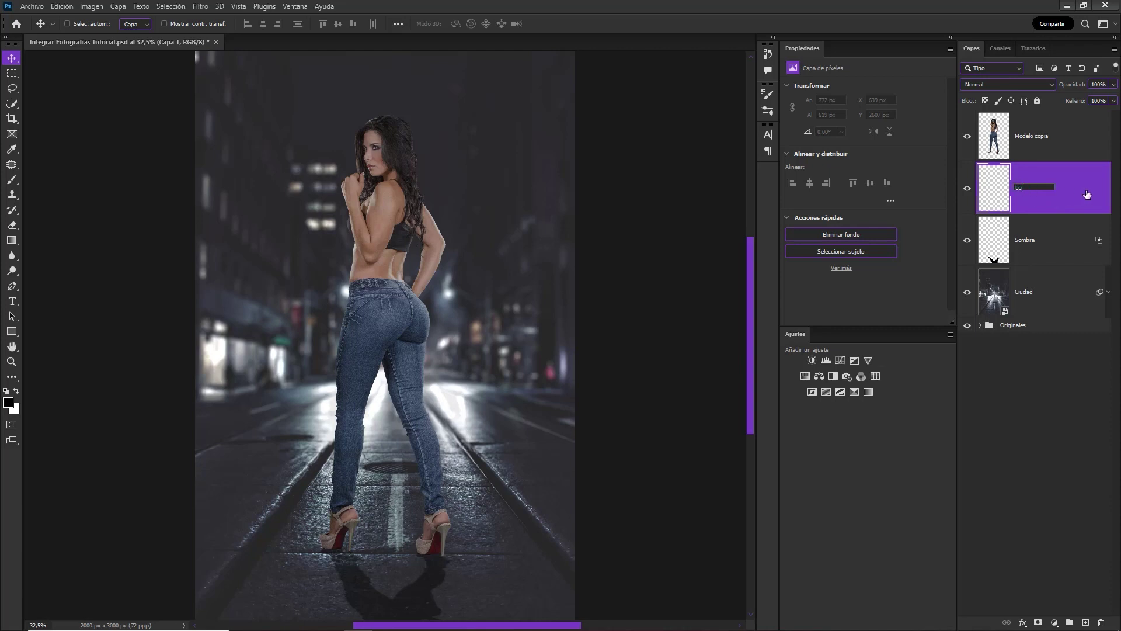
type("z")
key("Return")
left_click(1008, 85)
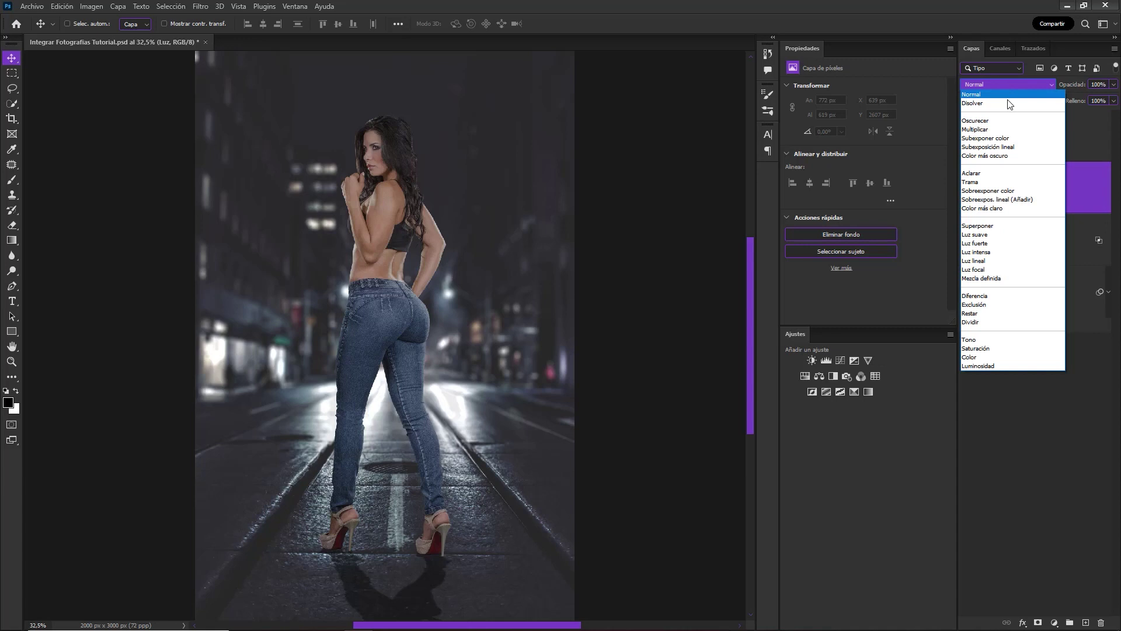
left_click(1008, 182)
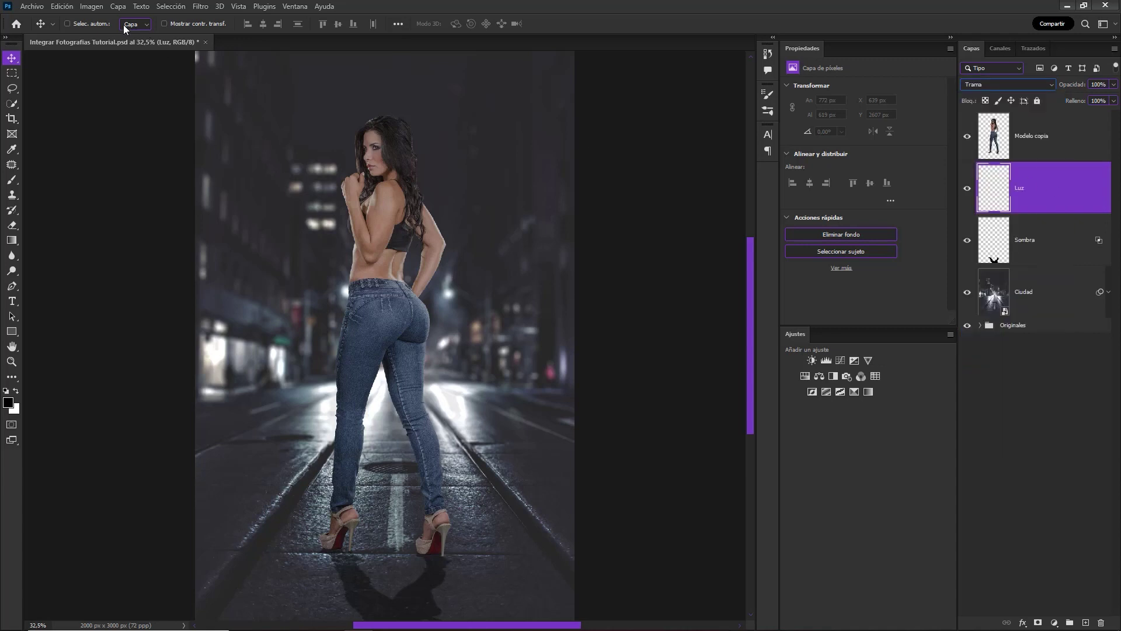
Choose the soft Circular difuso brush from the Pinceles generales presets
left_click(11, 181)
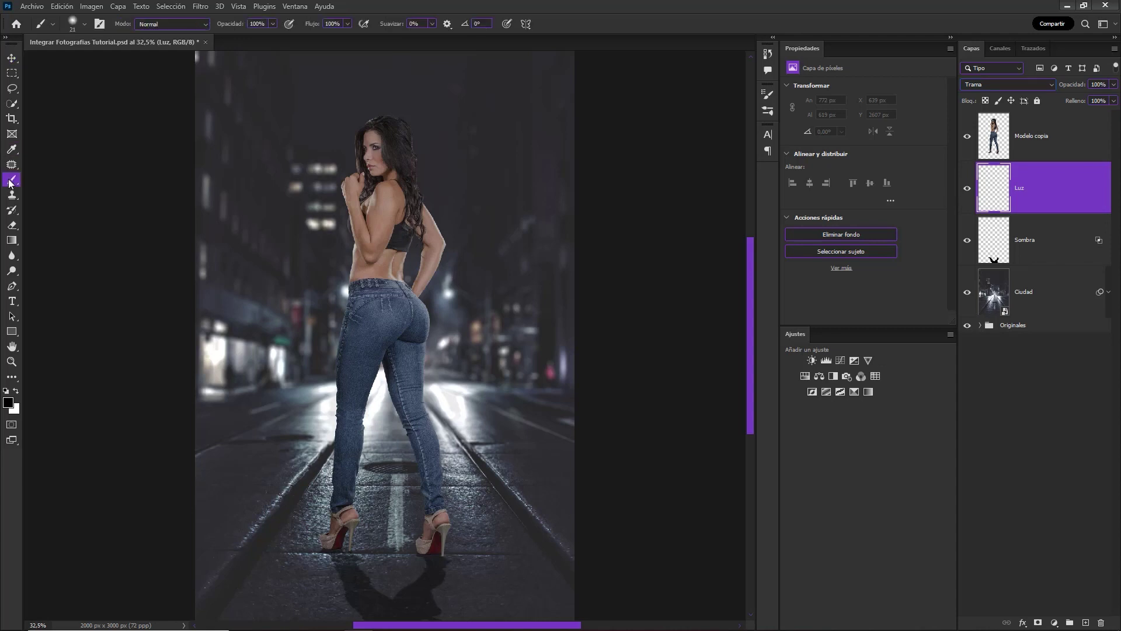
left_click(85, 23)
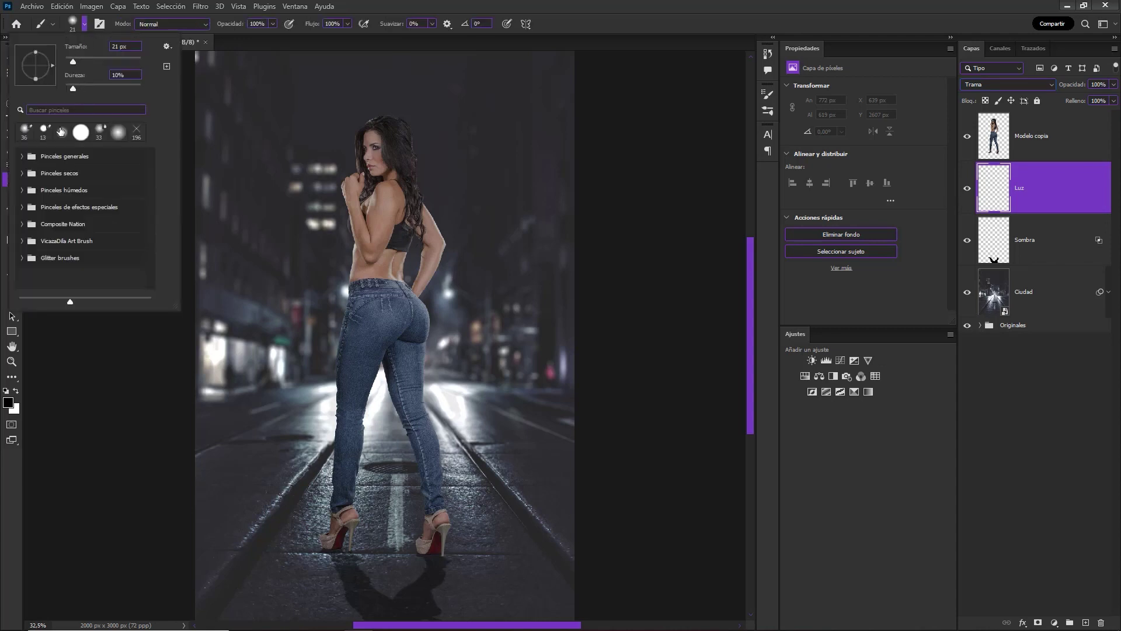
left_click(24, 163)
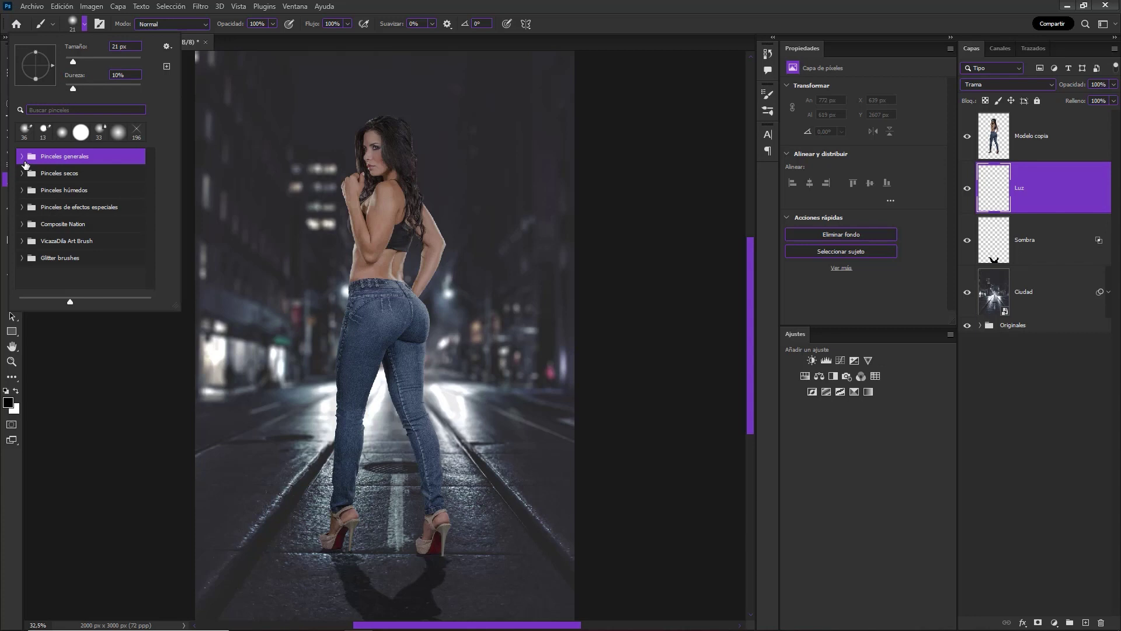
left_click(23, 157)
left_click(47, 174)
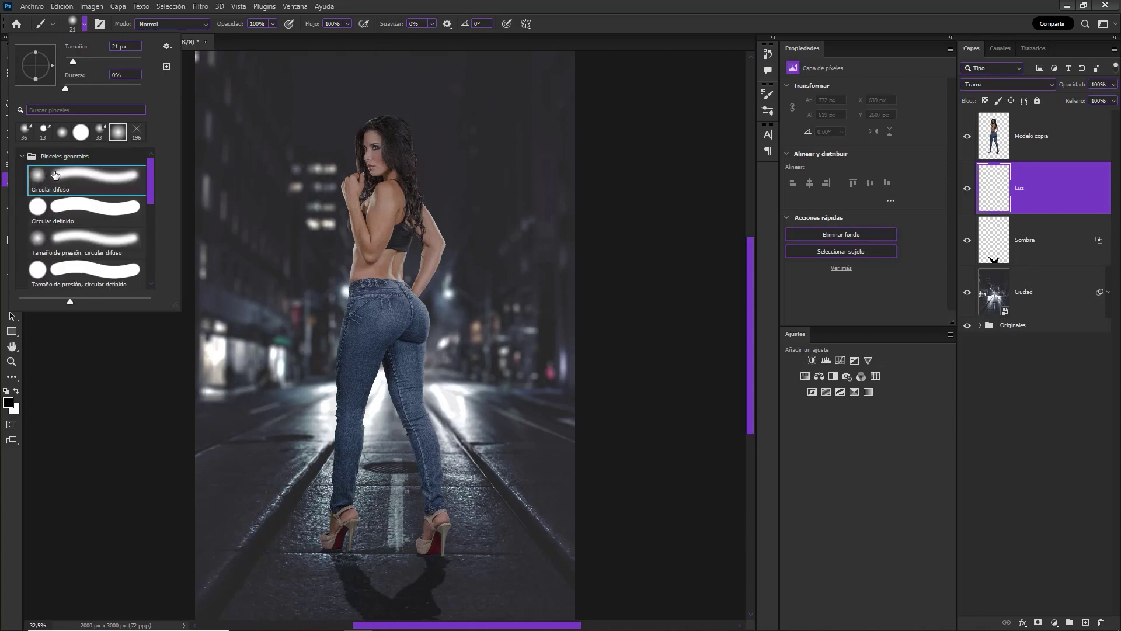
left_click(23, 157)
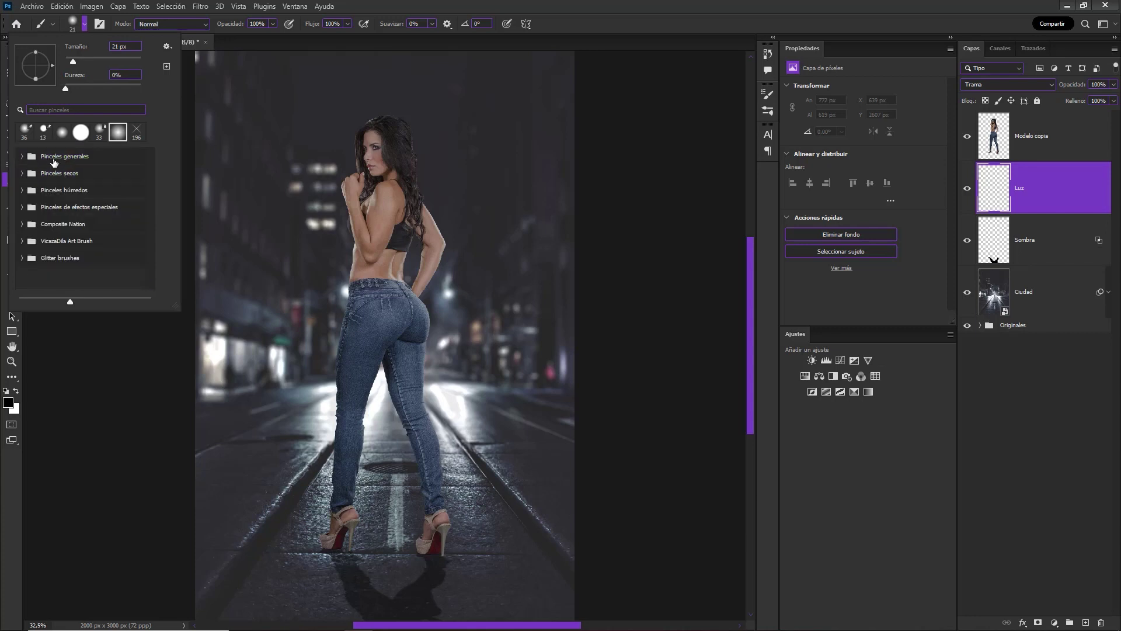
left_click(613, 23)
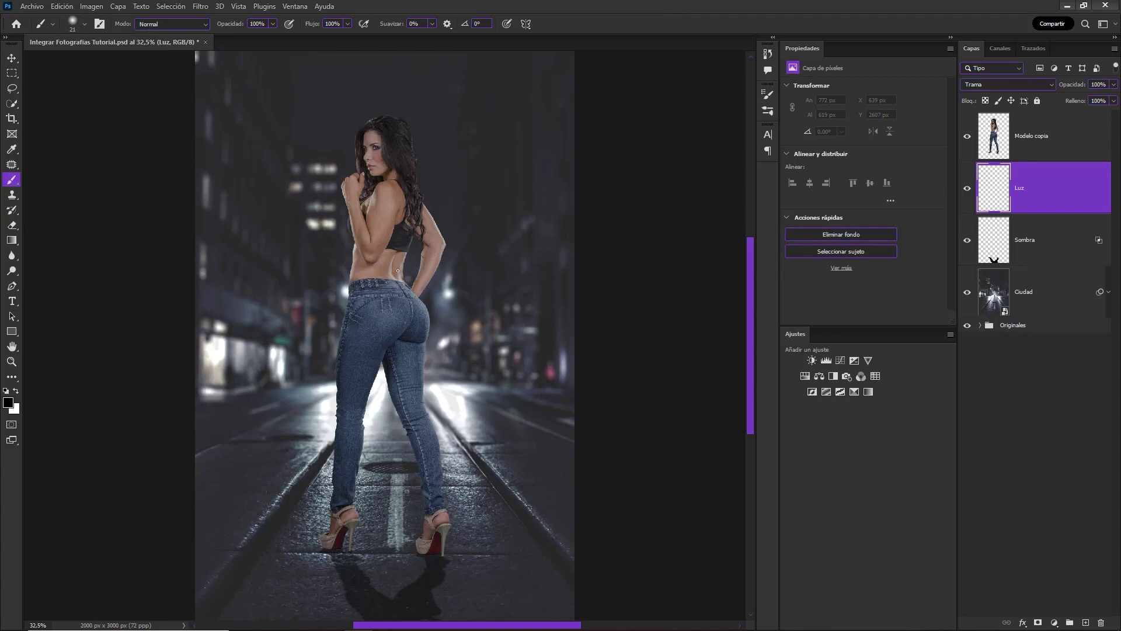
Paint a 950 px white glow behind the model's waist on Luz and nudge it into place
left_click_drag(398, 271, 444, 271)
key("x")
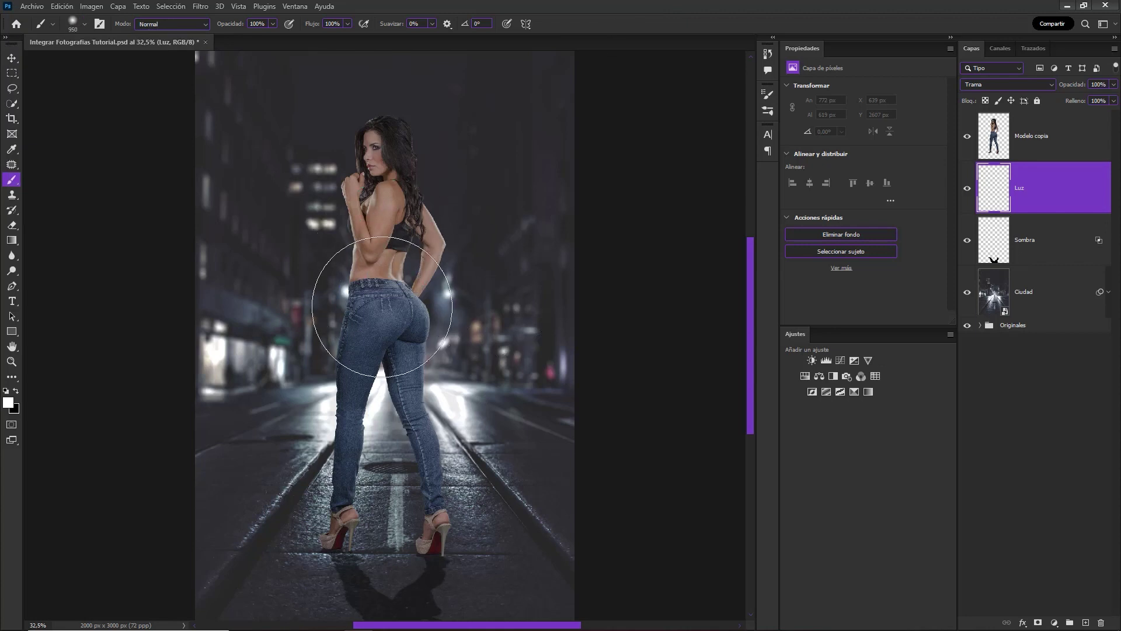
left_click(388, 268)
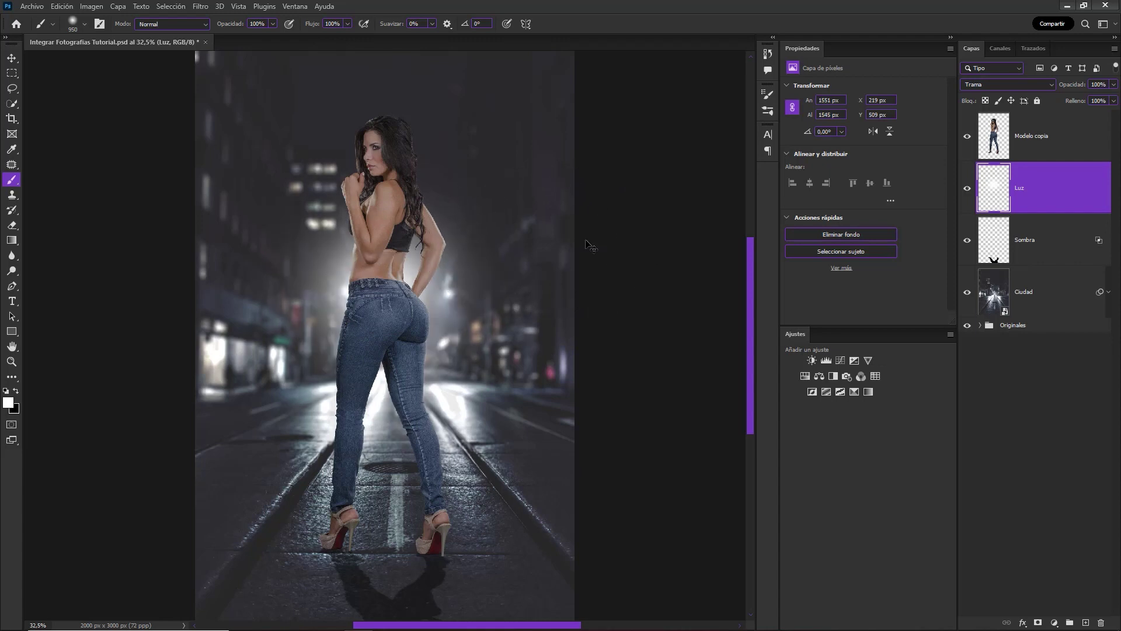
key("v")
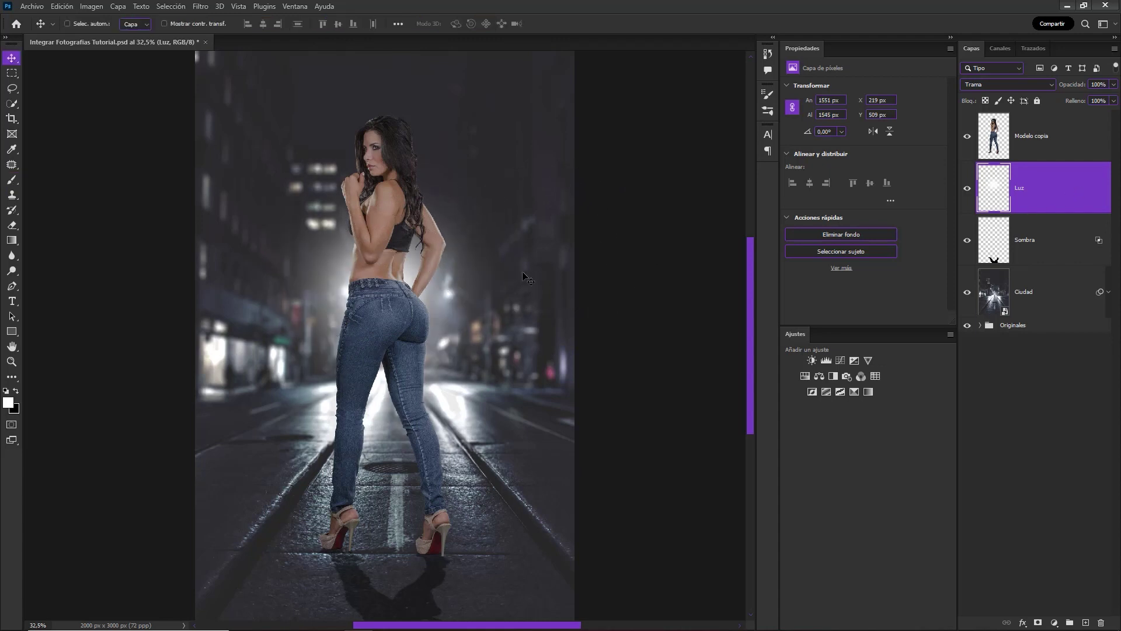
left_click_drag(401, 294, 395, 293)
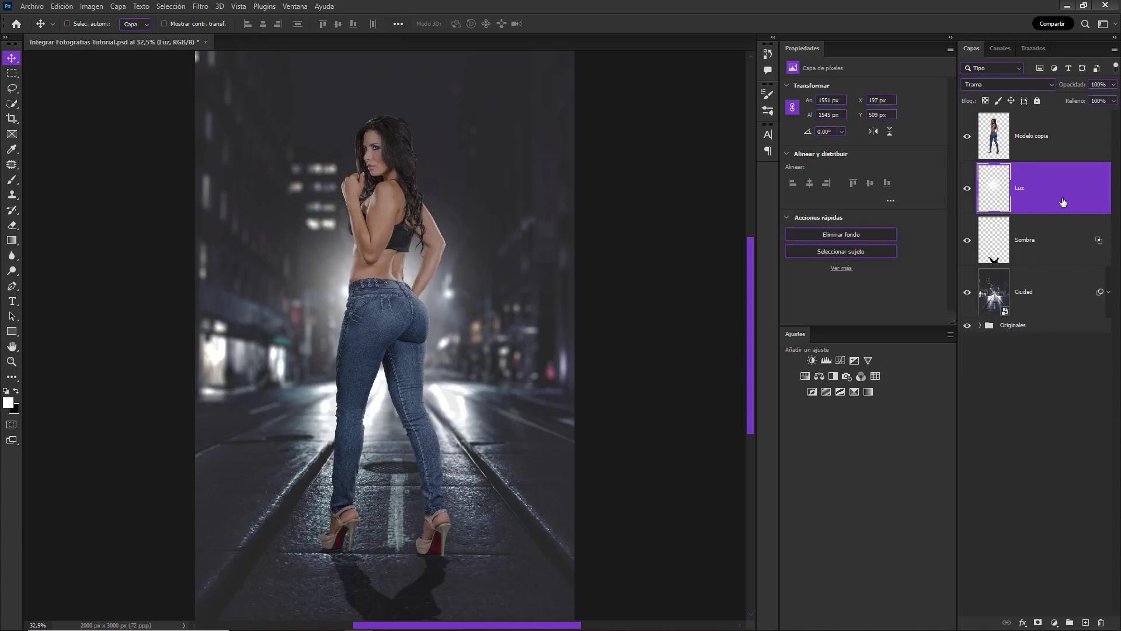
left_click(1066, 152)
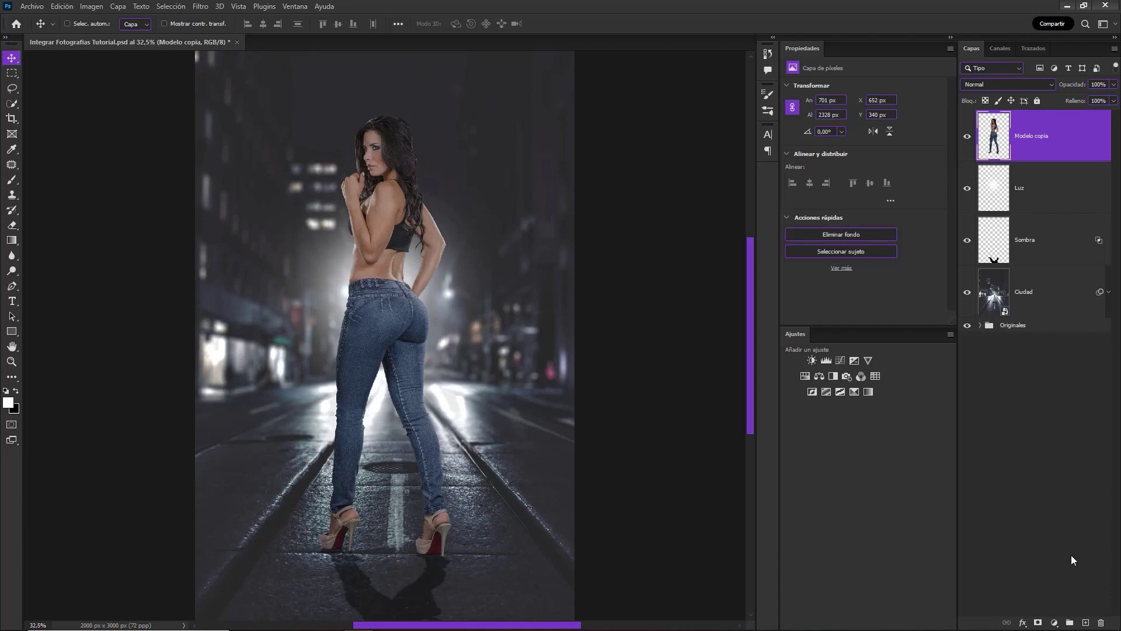
Add a new layer named Guia and fill it with 50% grey
left_click(1085, 622)
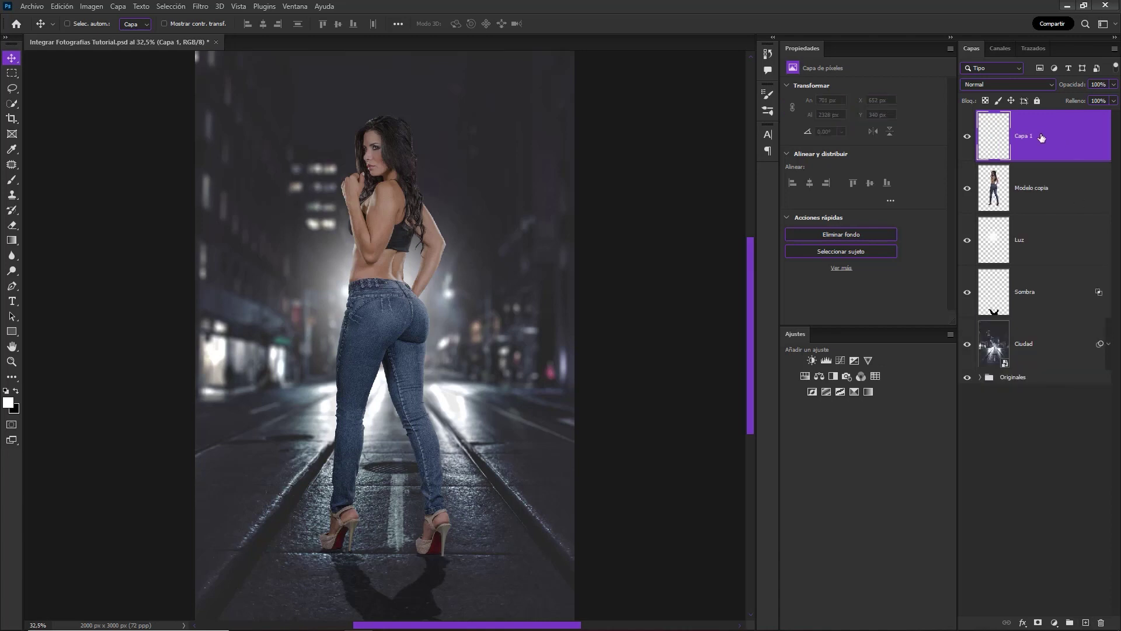
double_click(1023, 137)
type("Gui")
type("a")
key("Return")
left_click(62, 7)
left_click(125, 190)
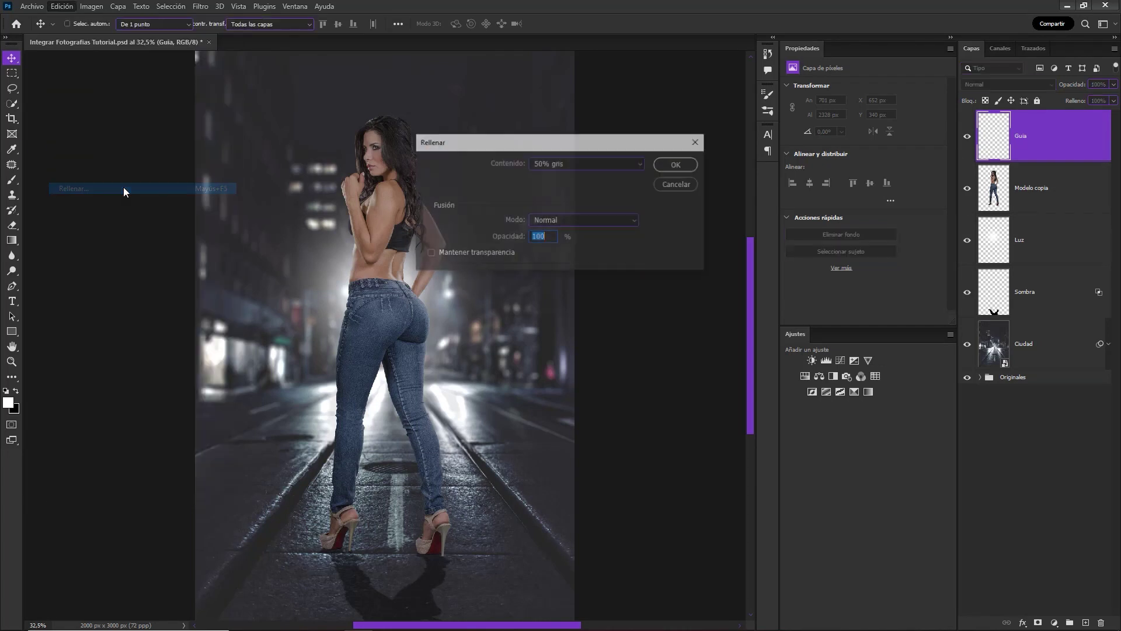
left_click(604, 163)
left_click(595, 266)
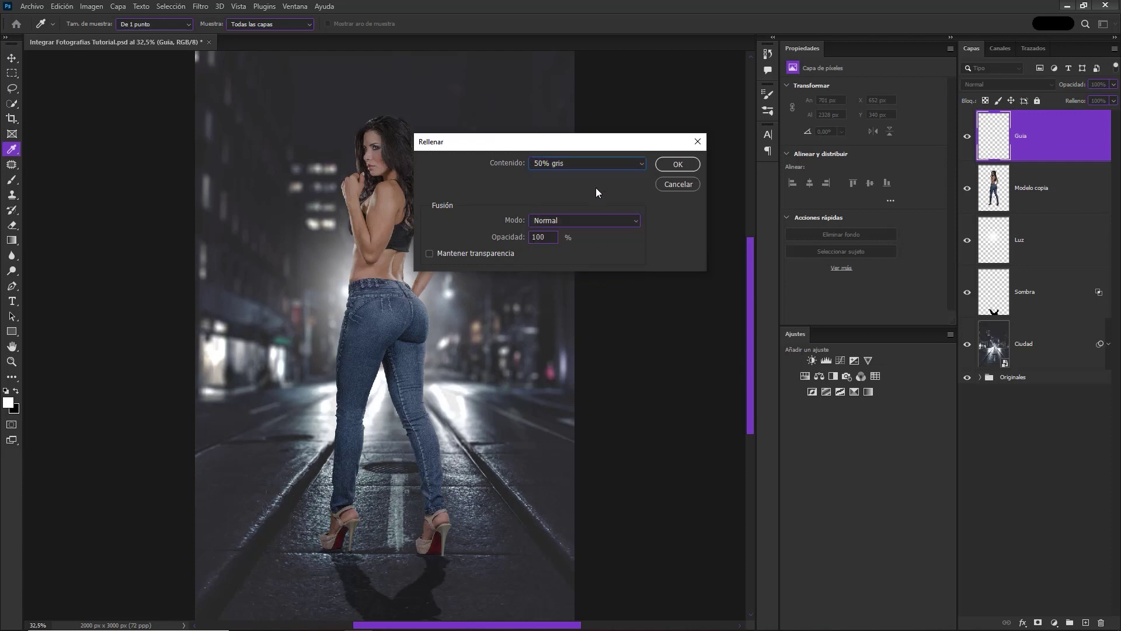
left_click(688, 164)
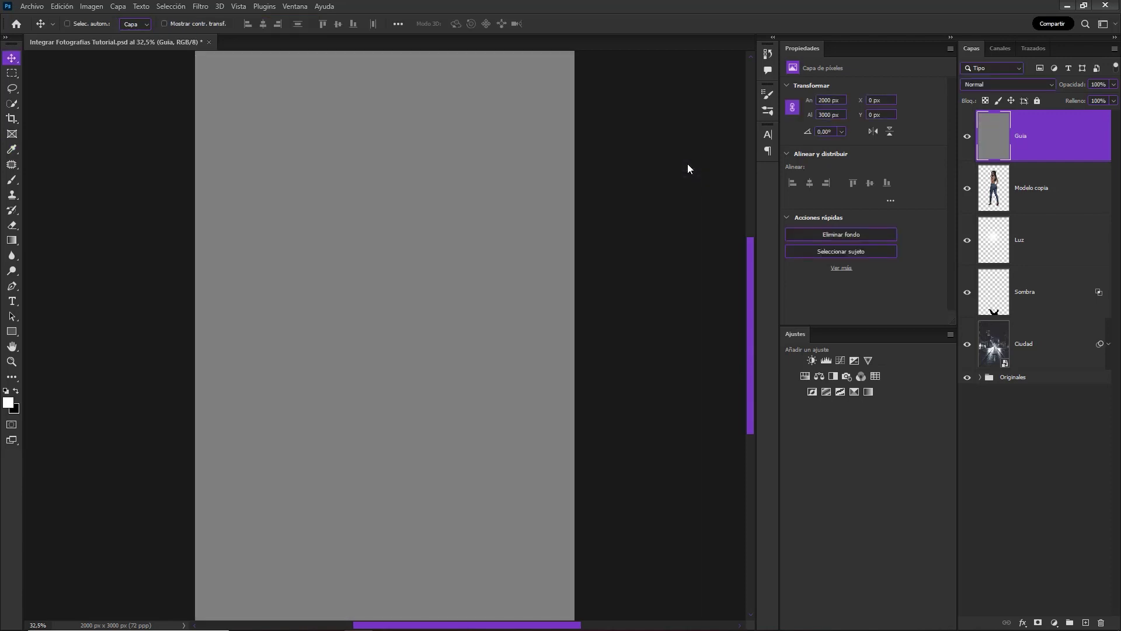
Set Guia to Color blending and toggle it to compare the greyscale view
left_click(1044, 85)
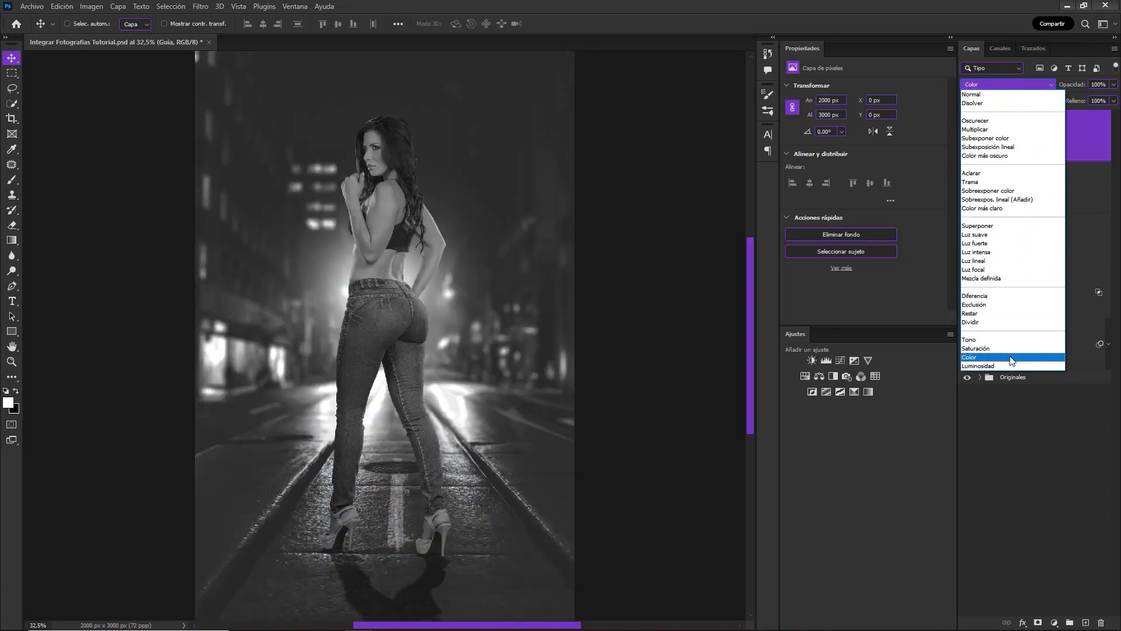
left_click(1011, 358)
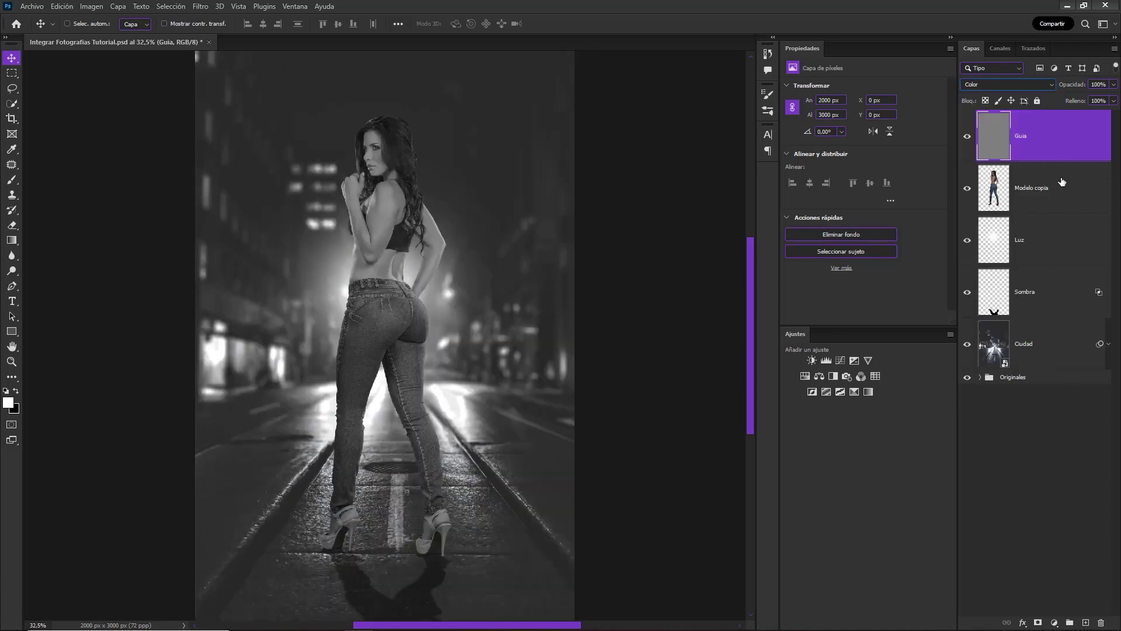
left_click(967, 137)
left_click(967, 137)
left_click(1073, 200)
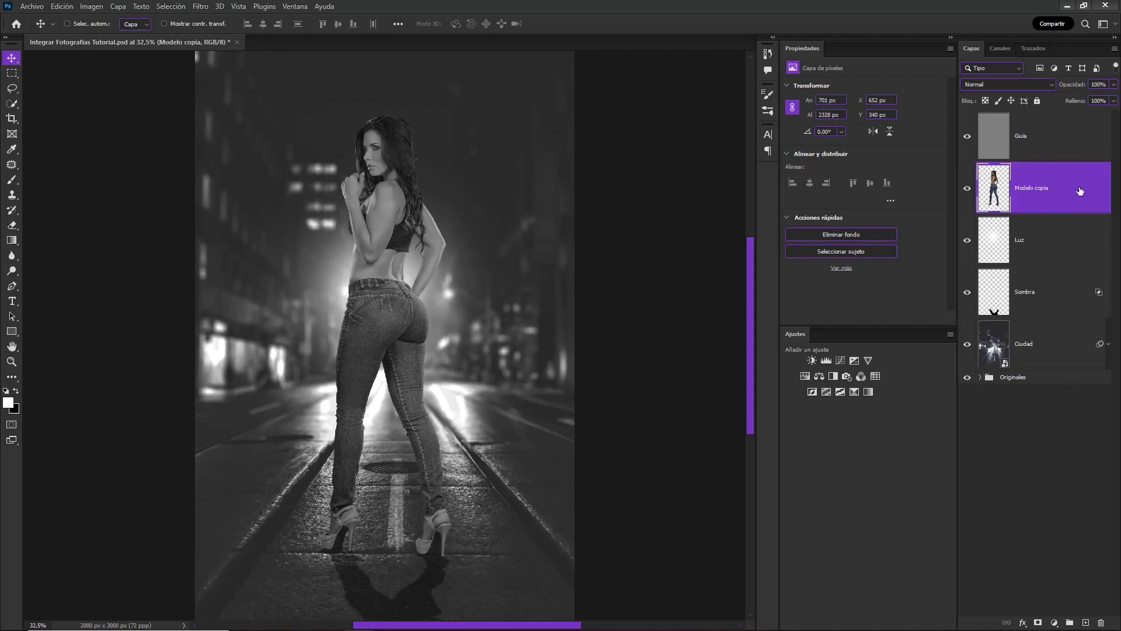
Add a Levels adjustment clipped to Modelo copia with input 25/1.00/240 and output 28/235
left_click(824, 362)
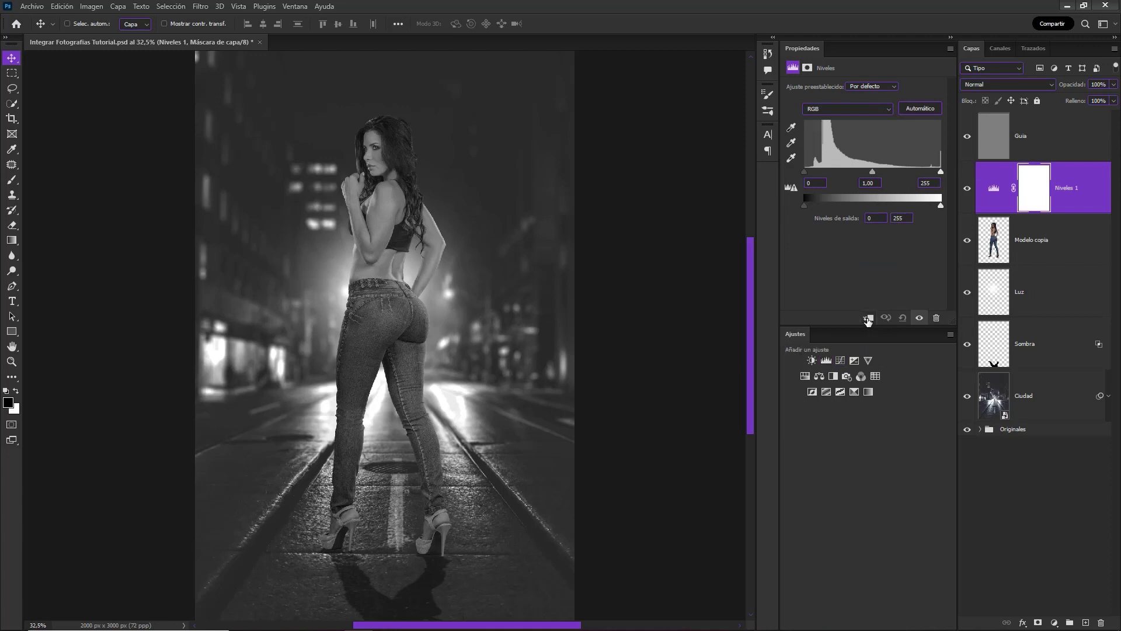
left_click(867, 319)
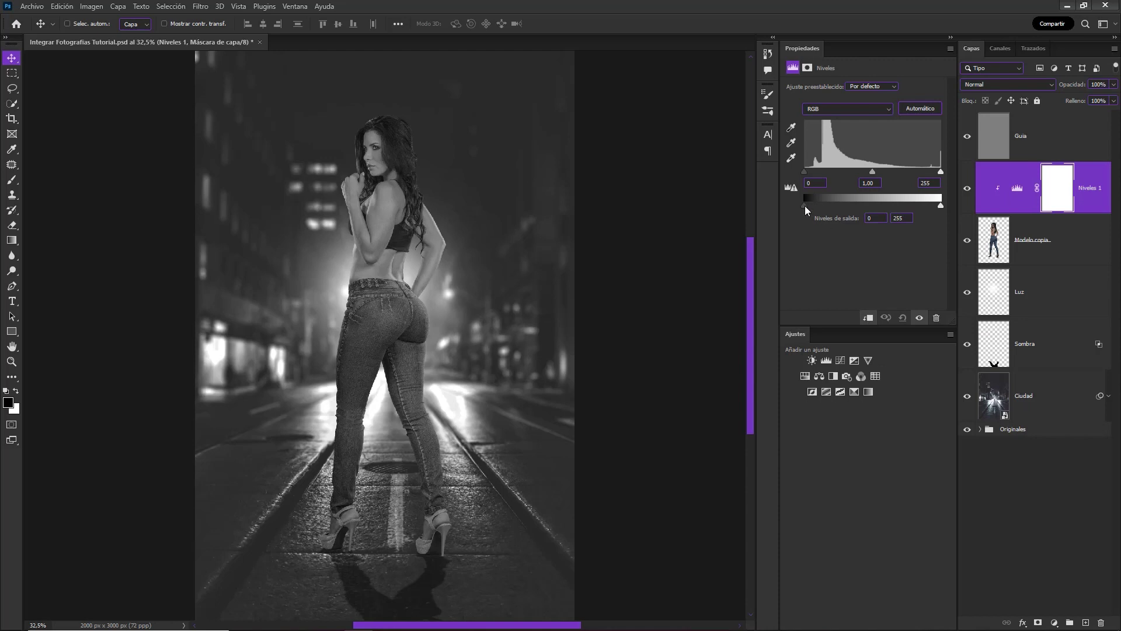
left_click_drag(806, 206, 816, 207)
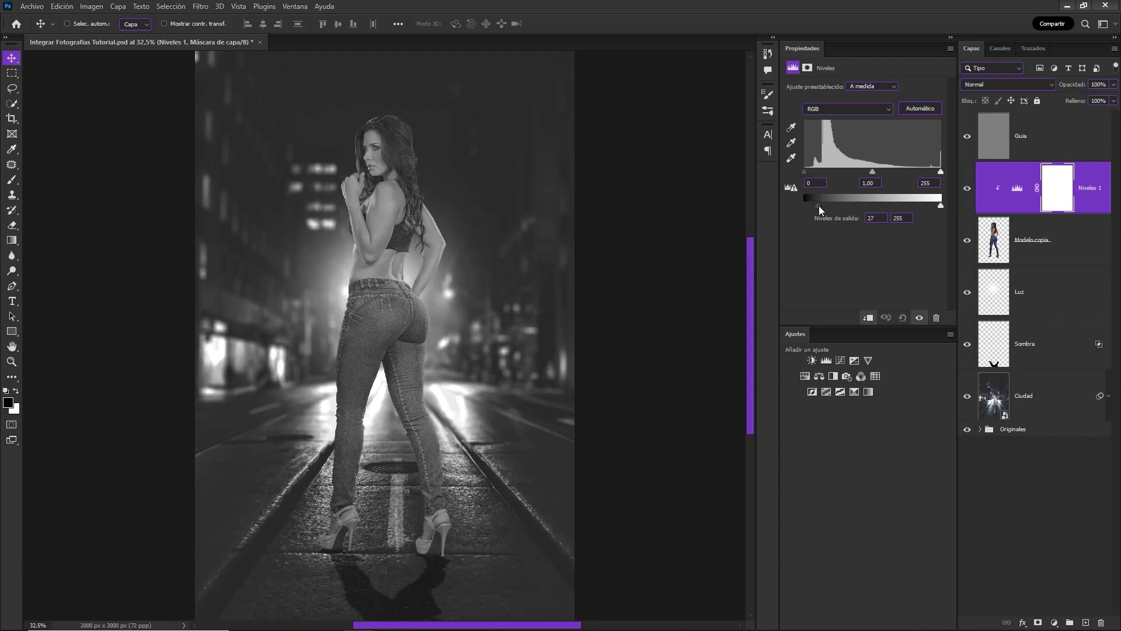
left_click_drag(819, 206, 820, 205)
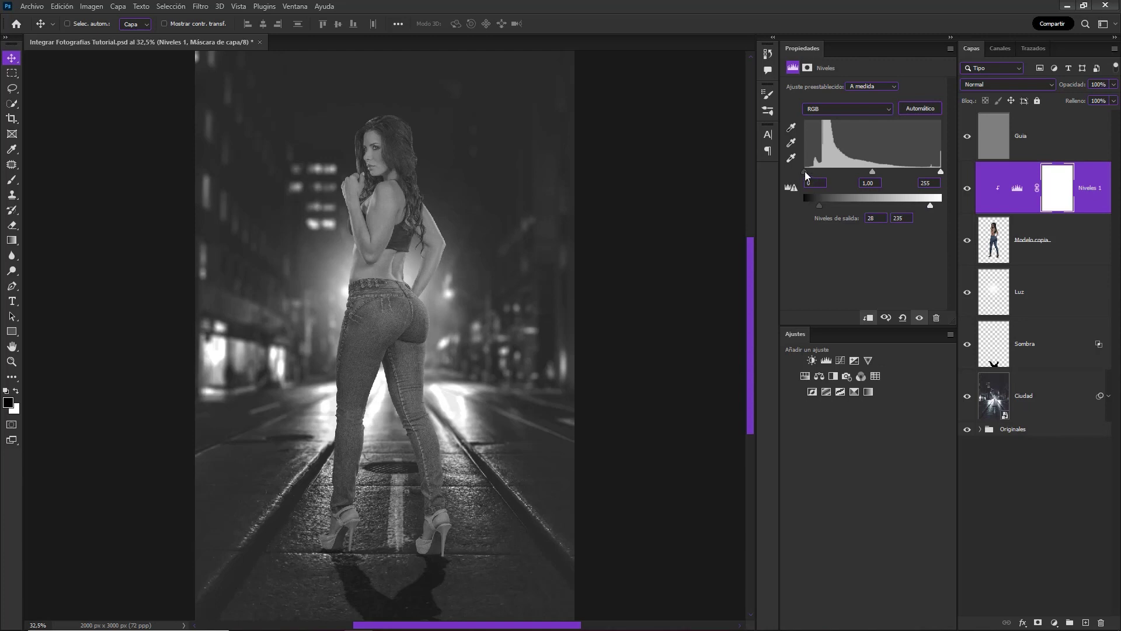
left_click_drag(805, 172, 812, 174)
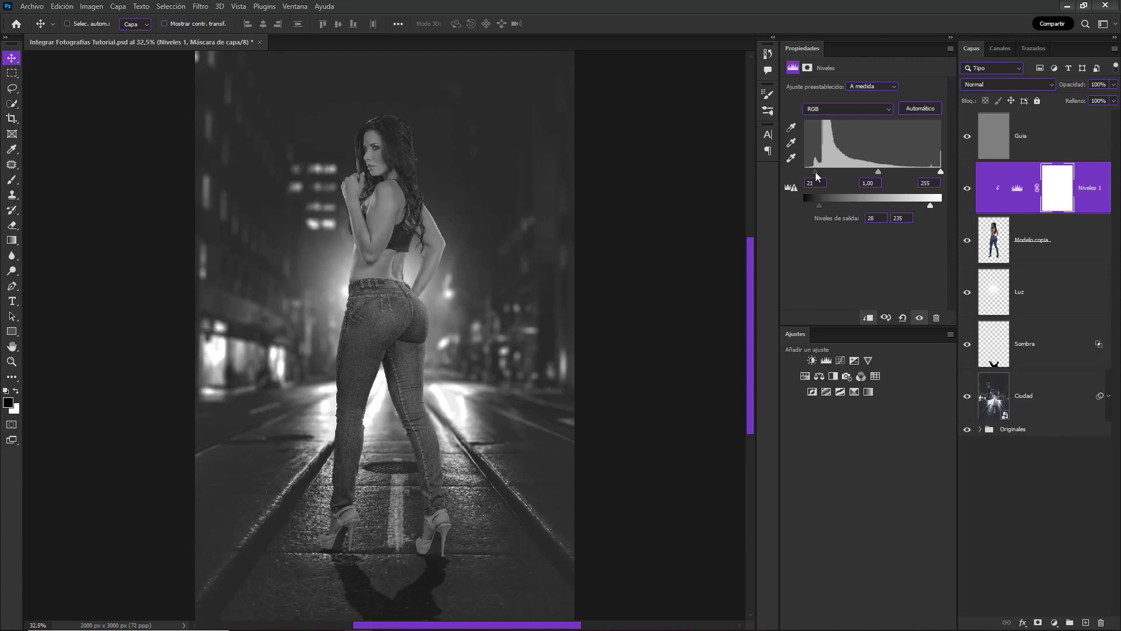
left_click_drag(816, 173, 818, 174)
left_click_drag(935, 172, 933, 173)
Toggle the Levels effect to compare, then remove the Guia layer
left_click(967, 188)
left_click(968, 188)
left_click(967, 190)
left_click(967, 190)
left_click_drag(1103, 144, 1101, 623)
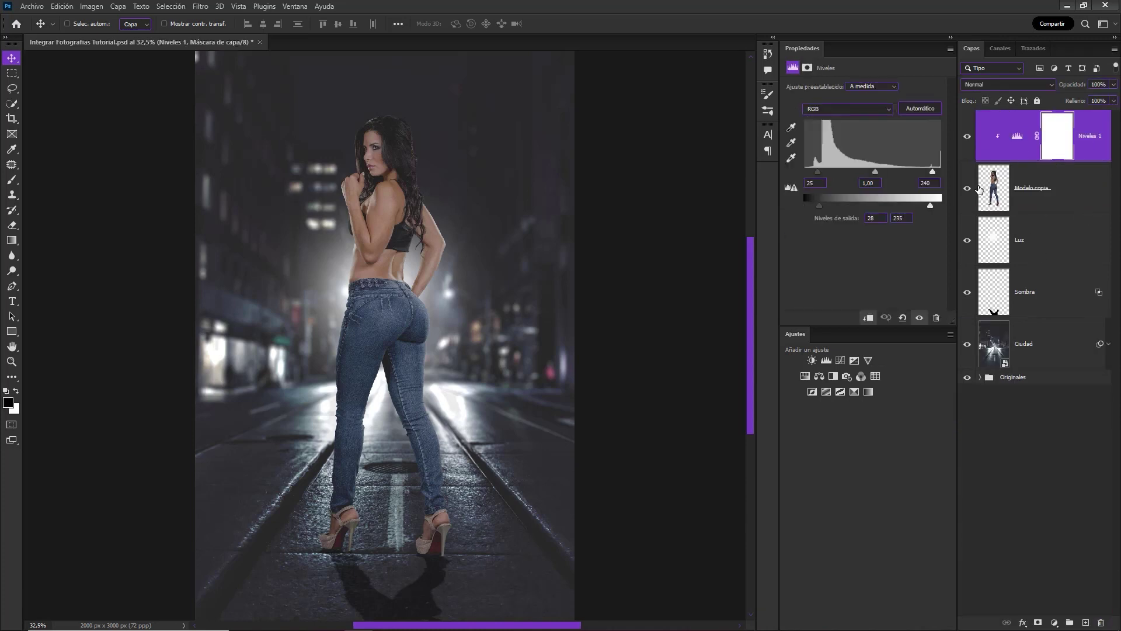
Add a Selective Color adjustment clipped to the model and raise yellow in Cianes to +40
left_click(968, 139)
left_click(854, 392)
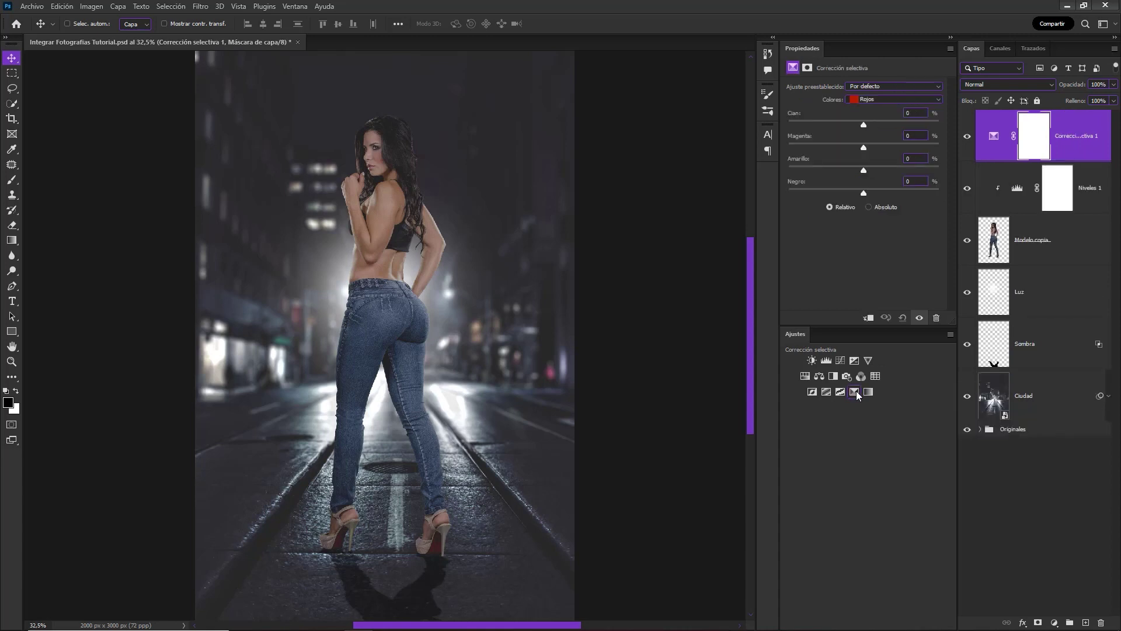
left_click(869, 319)
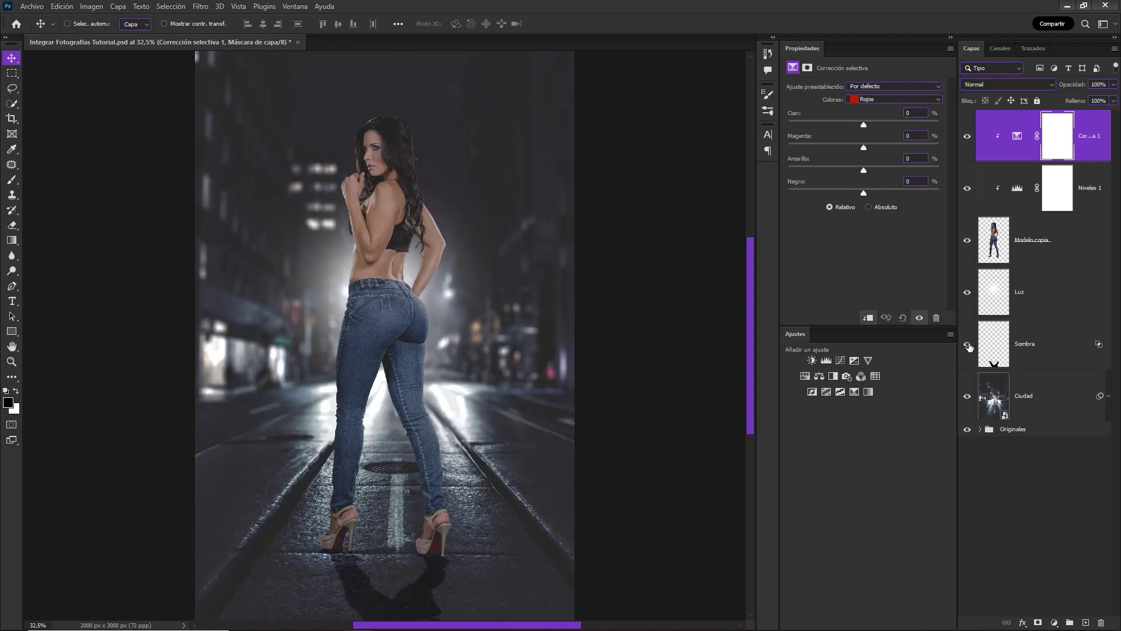
left_click(914, 104)
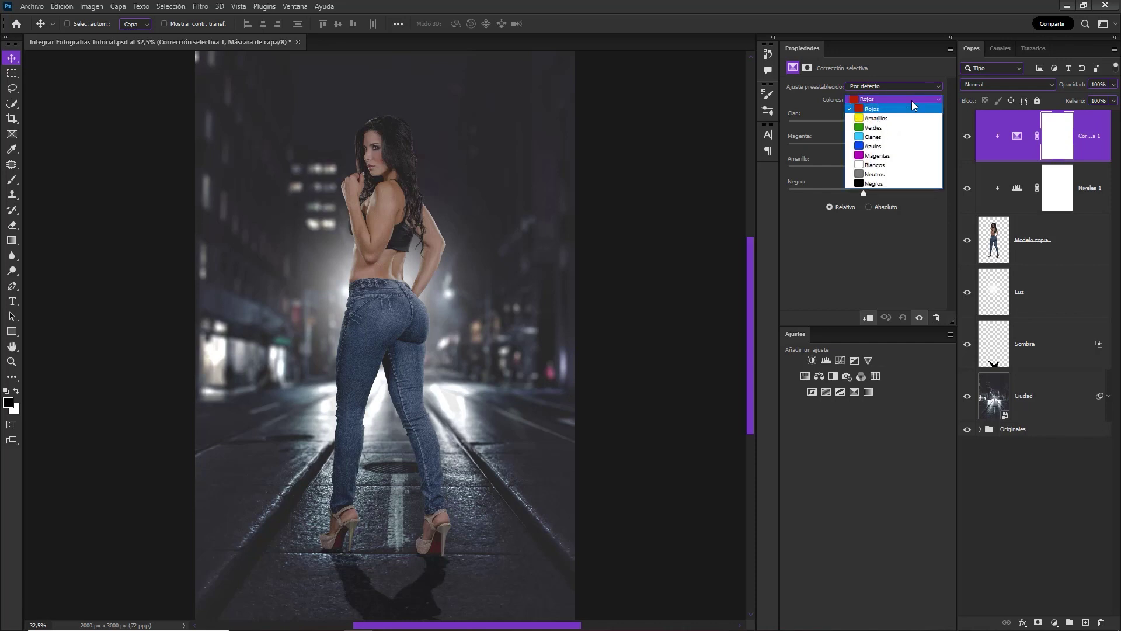
left_click(903, 136)
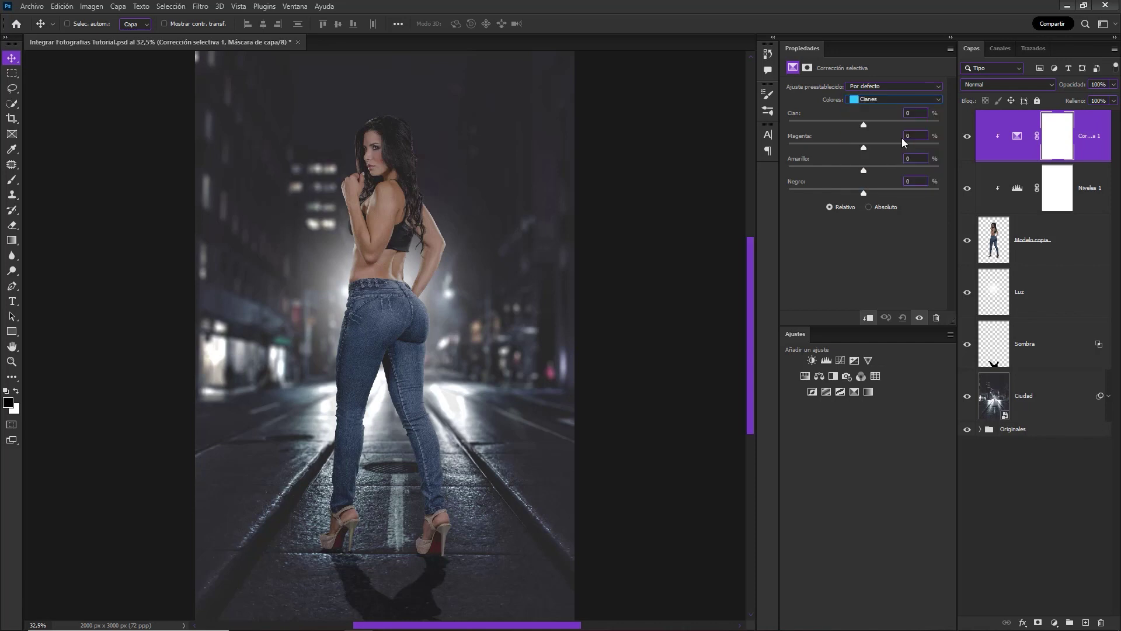
left_click_drag(863, 168, 893, 170)
Adjust the Azules and Negros (Negro -5%) ranges, toggling the effect to compare
left_click(893, 99)
left_click(870, 146)
left_click(967, 136)
left_click(966, 136)
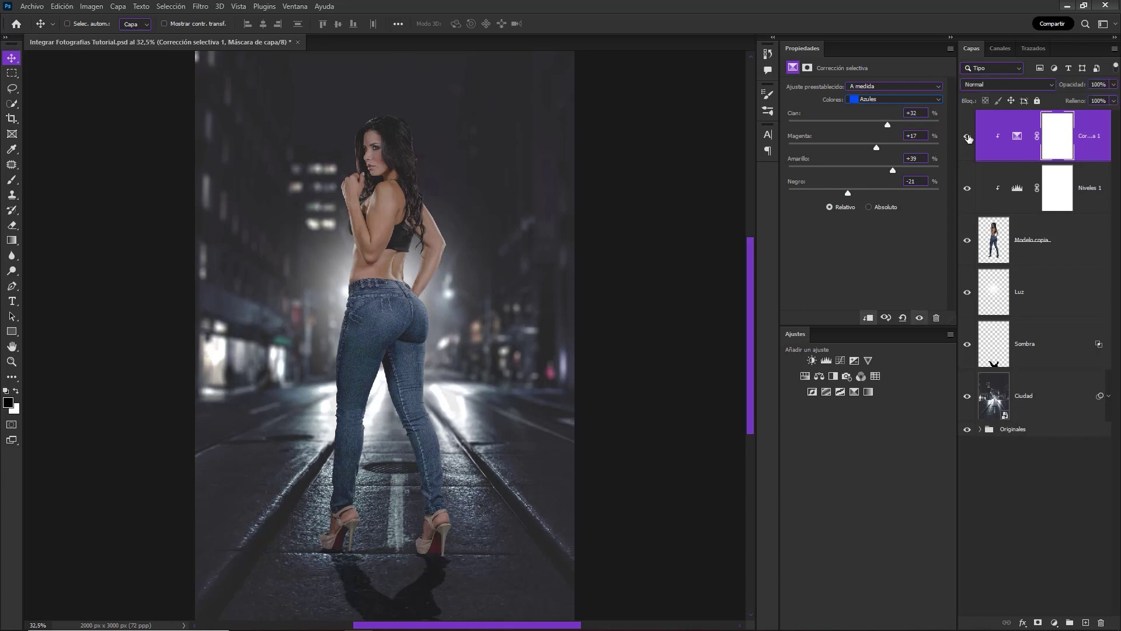
left_click(967, 136)
left_click(887, 101)
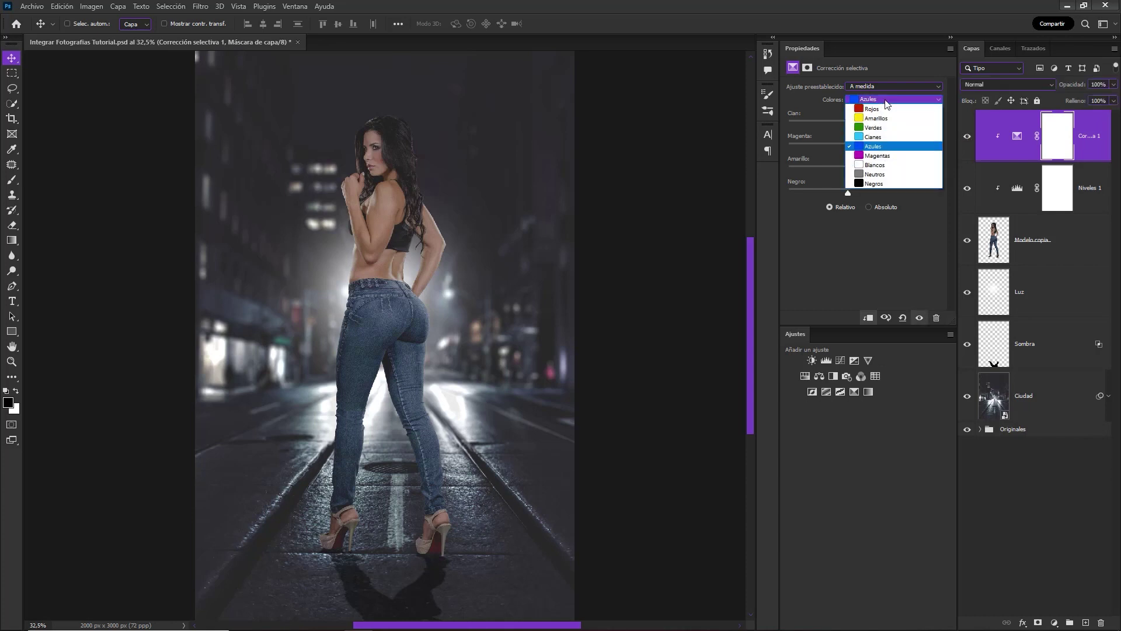
left_click(880, 180)
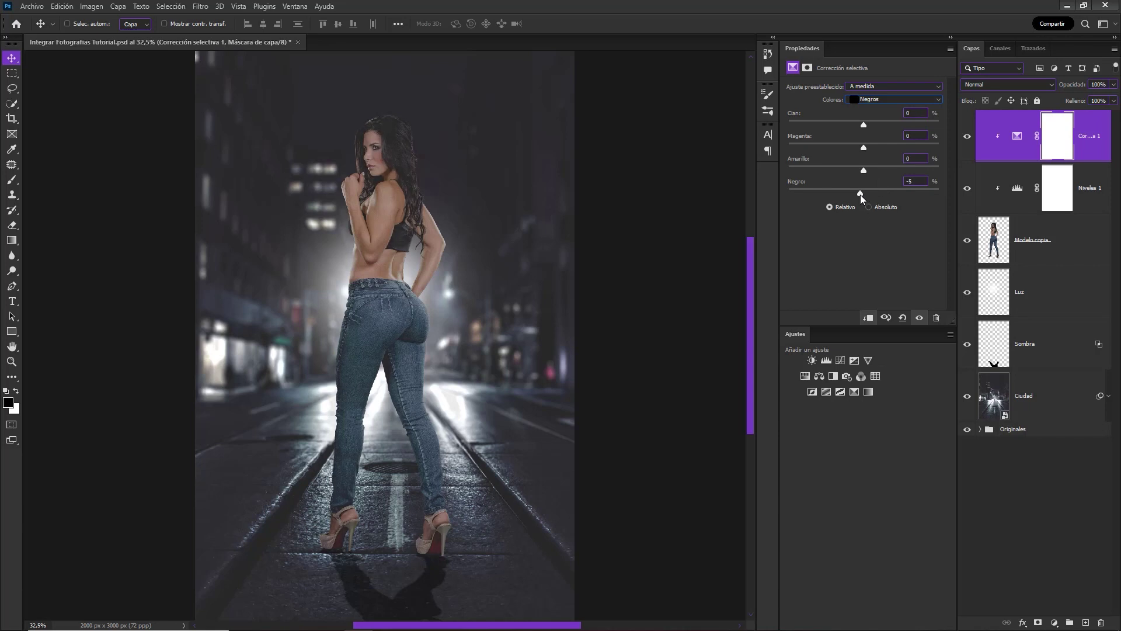
left_click(967, 137)
left_click(1102, 153)
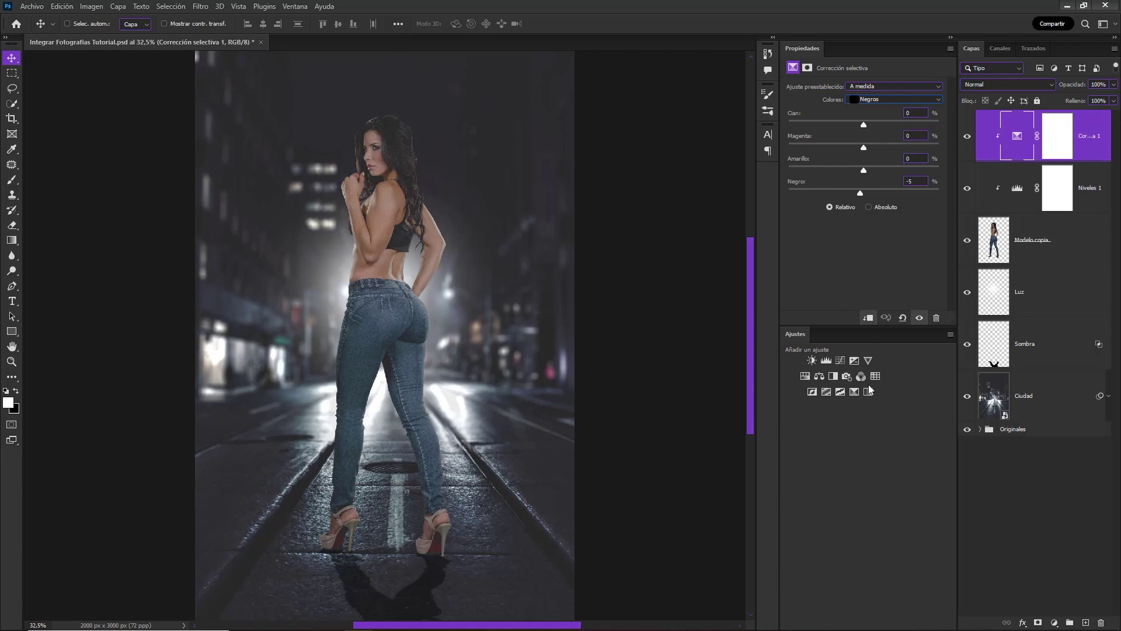
Add a clipped Hue/Saturation layer with Luminosidad about -28 and invert its mask
left_click(806, 377)
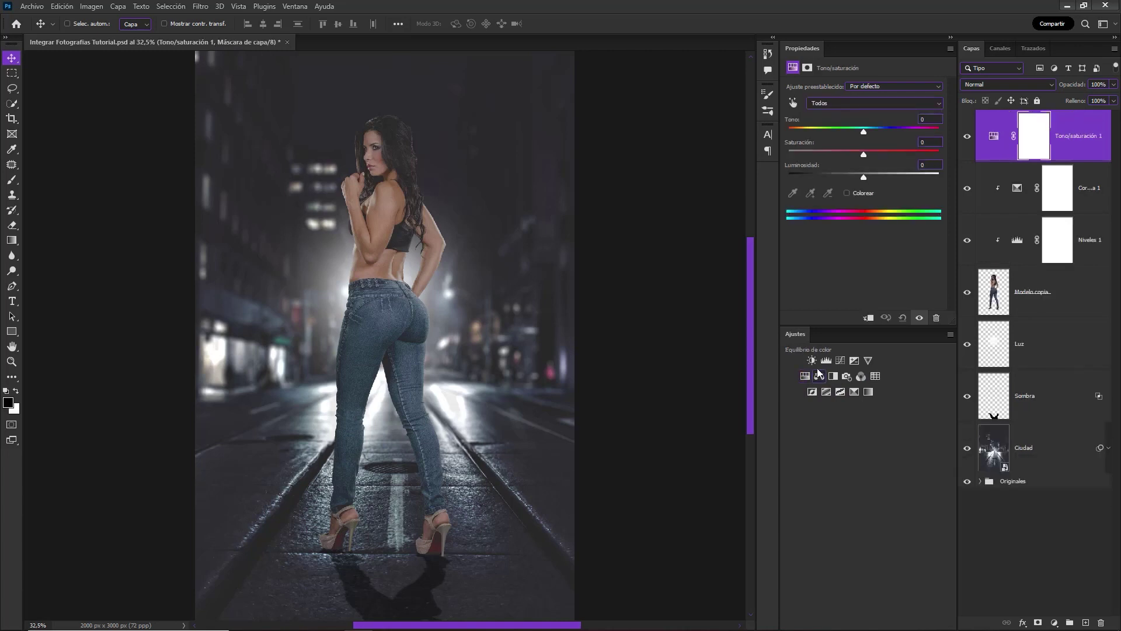
left_click(869, 319)
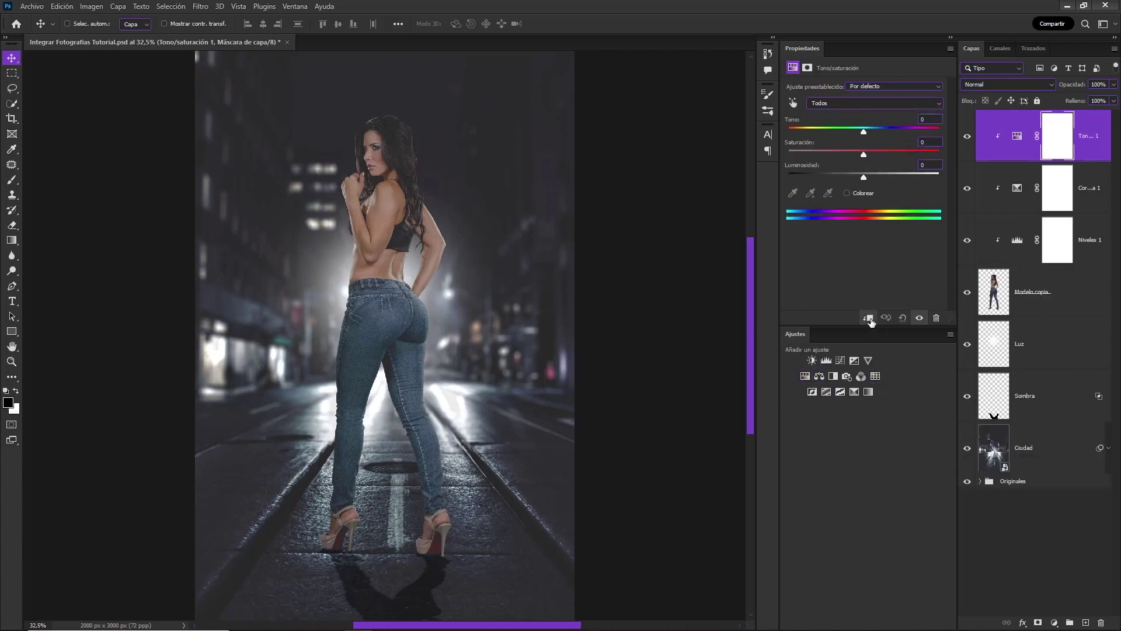
left_click_drag(863, 176, 835, 177)
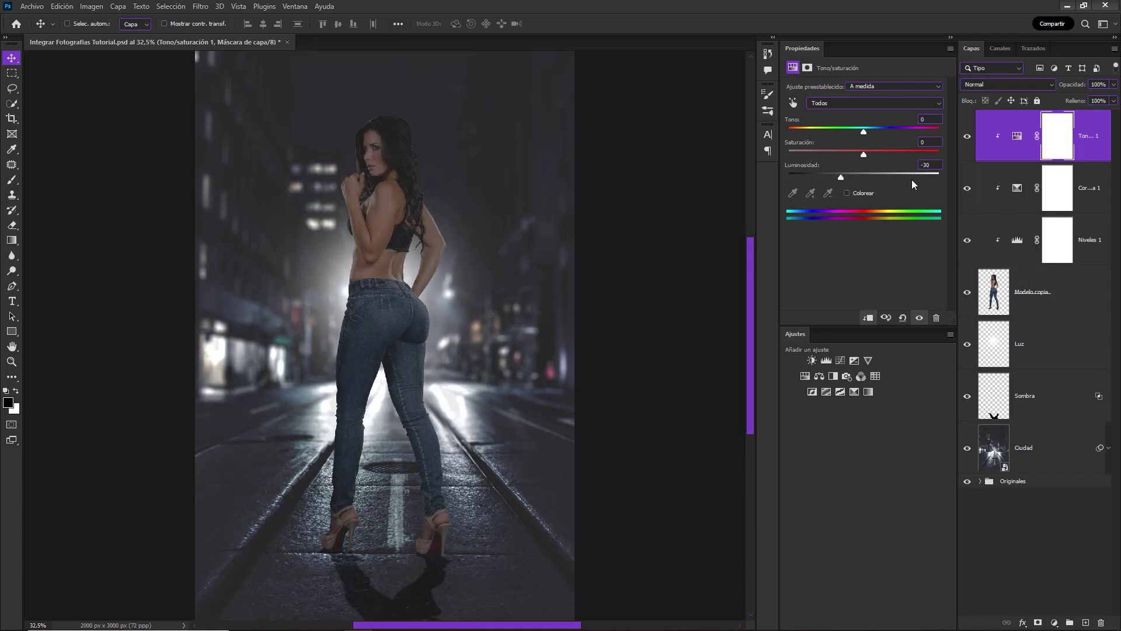
left_click(1063, 134)
key("ctrl+i")
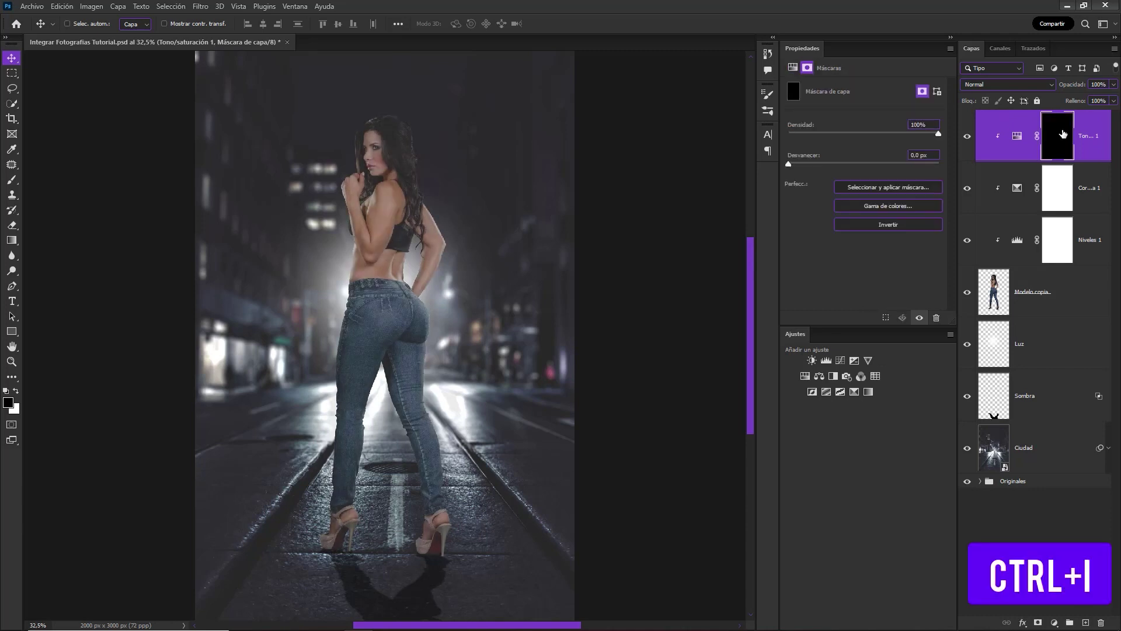
Paint white on the mask over the model's hip, waist and legs with shrinking brush sizes
key("b")
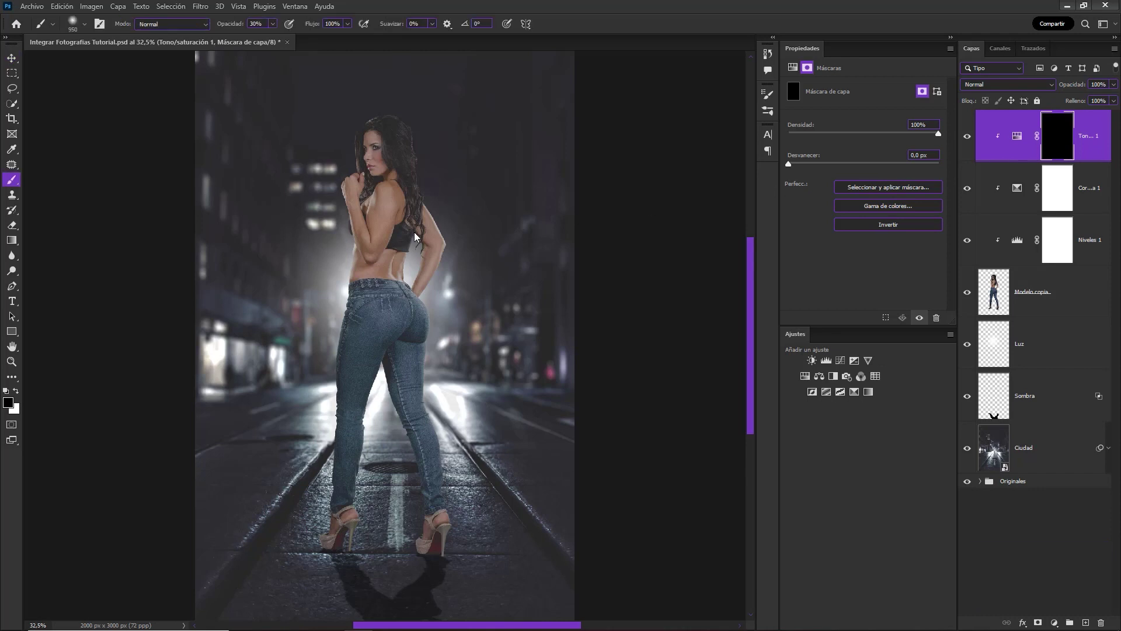
key("x")
left_click_drag(415, 236, 369, 239)
key("bracketleft")
key("bracketleft")
mouse_move(421, 295)
left_mouse_down()
mouse_move(448, 356)
mouse_move(422, 344)
mouse_move(435, 344)
left_mouse_up()
key("bracketleft")
key("bracketleft")
key("bracketleft")
mouse_move(463, 238)
left_mouse_down()
mouse_move(403, 228)
mouse_move(414, 322)
left_mouse_up()
key("bracketleft")
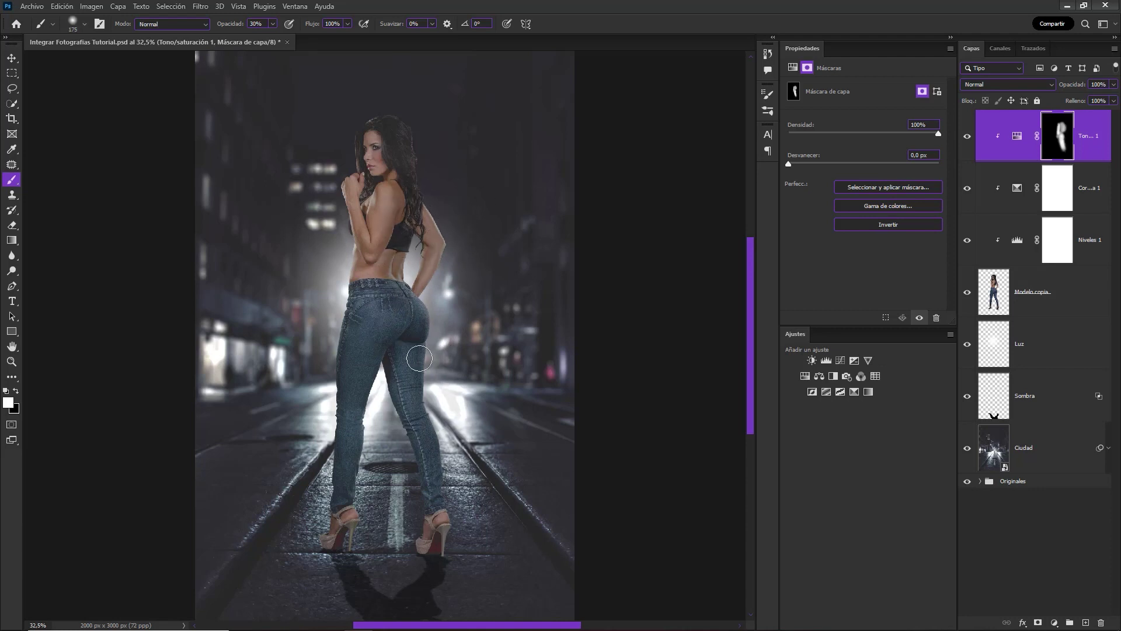
left_click_drag(401, 432, 354, 517)
key("bracketleft")
left_click_drag(439, 513, 448, 505)
key("5")
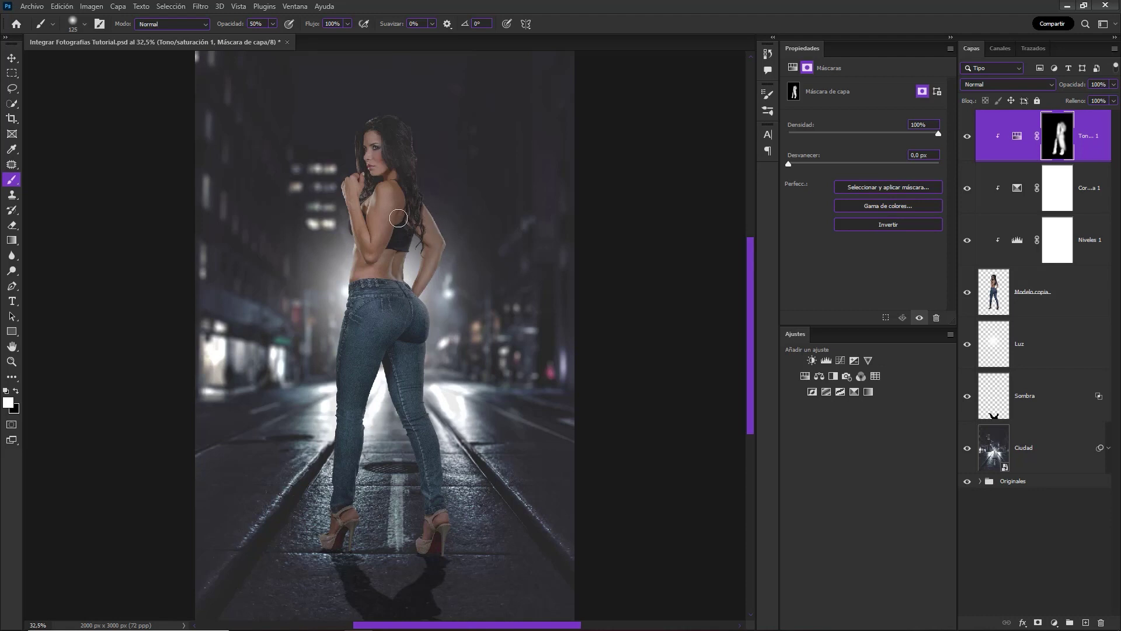
Toggle the hue/saturation darkening to compare the jeans with and without it
left_click(967, 137)
left_click(967, 137)
left_click(967, 136)
left_click(967, 136)
Group the layers from the top adjustment down to Sombra as Modelo, then compare with the originals
left_click(1070, 397, "shift")
key("ctrl+g")
double_click(1015, 117)
type("Modelo")
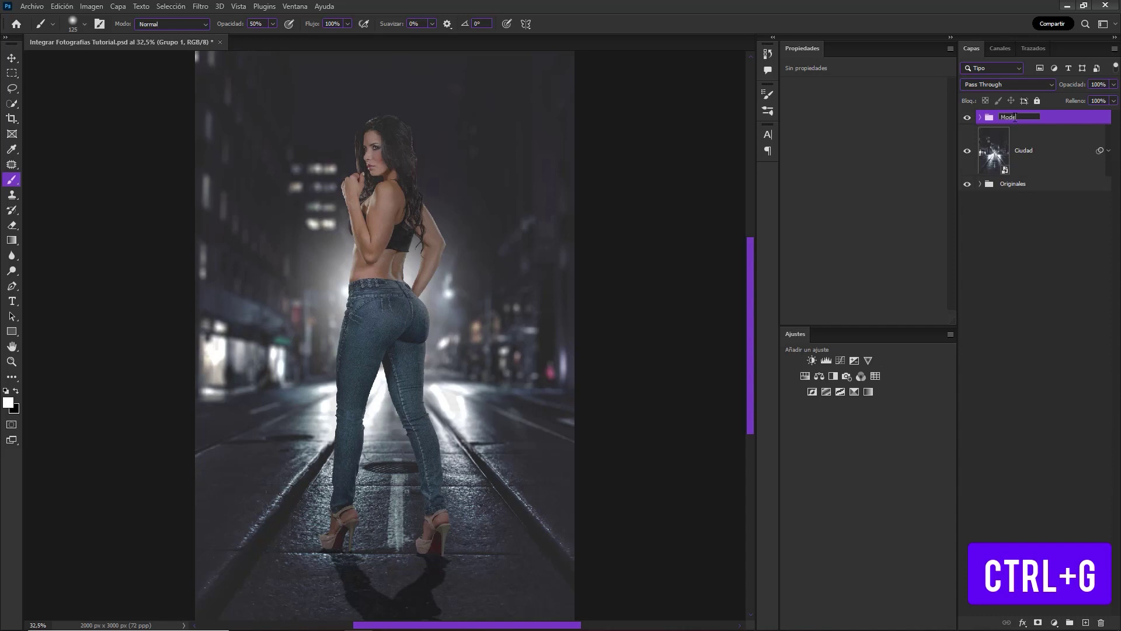
key("Return")
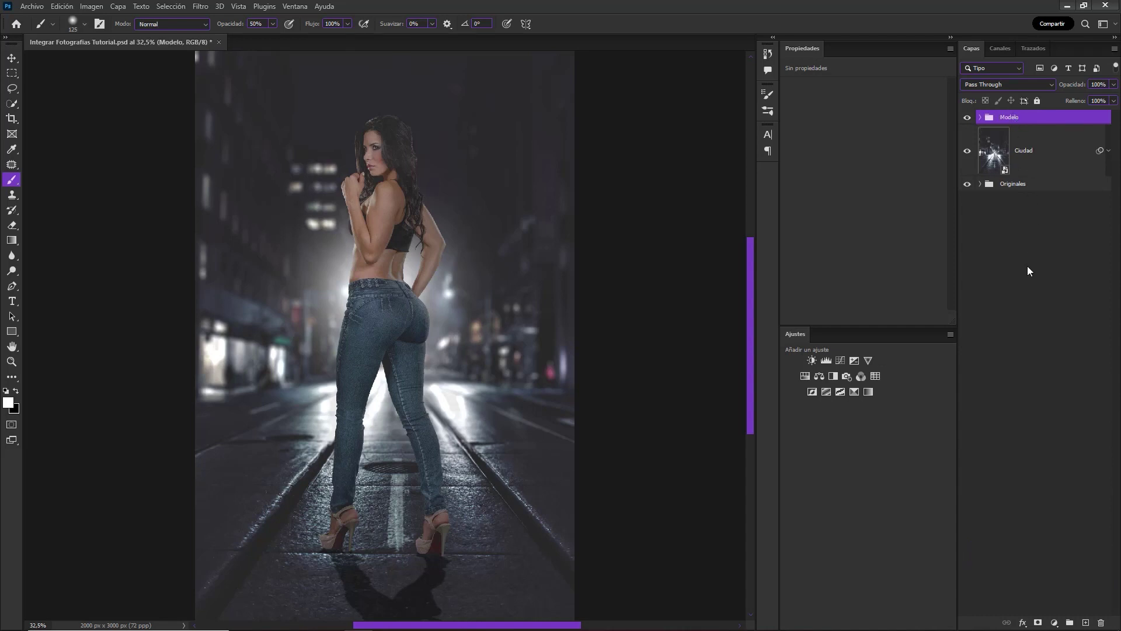
left_click(968, 184, "alt")
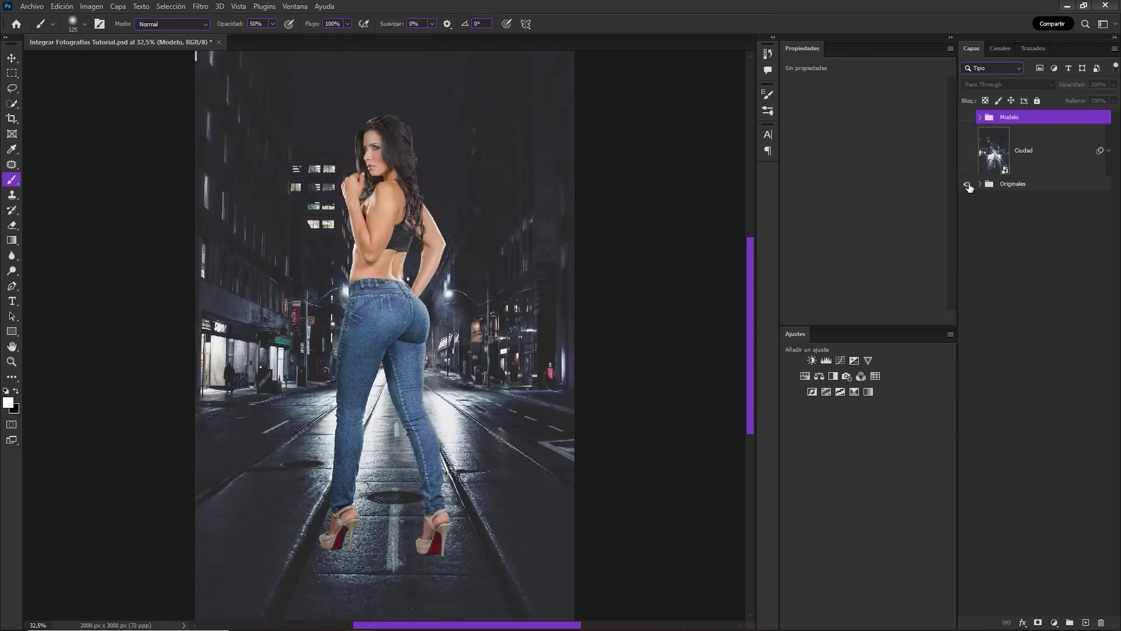
left_click(968, 184, "alt")
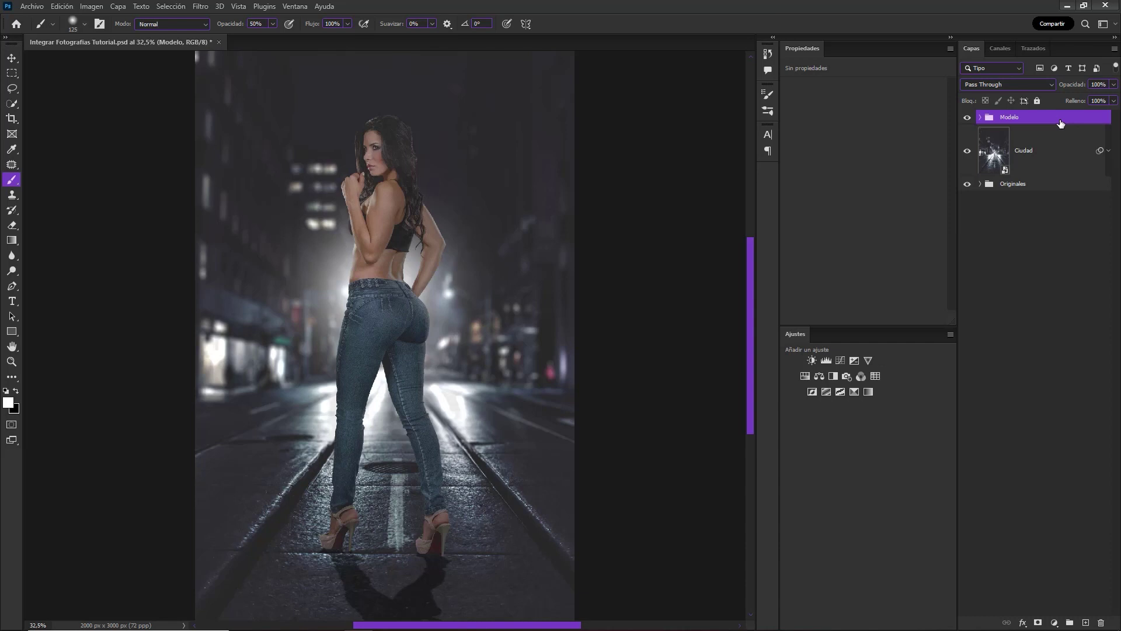
Add a Color Lookup layer using Crisp_Warm.look blended as Luz suave
left_click(876, 376)
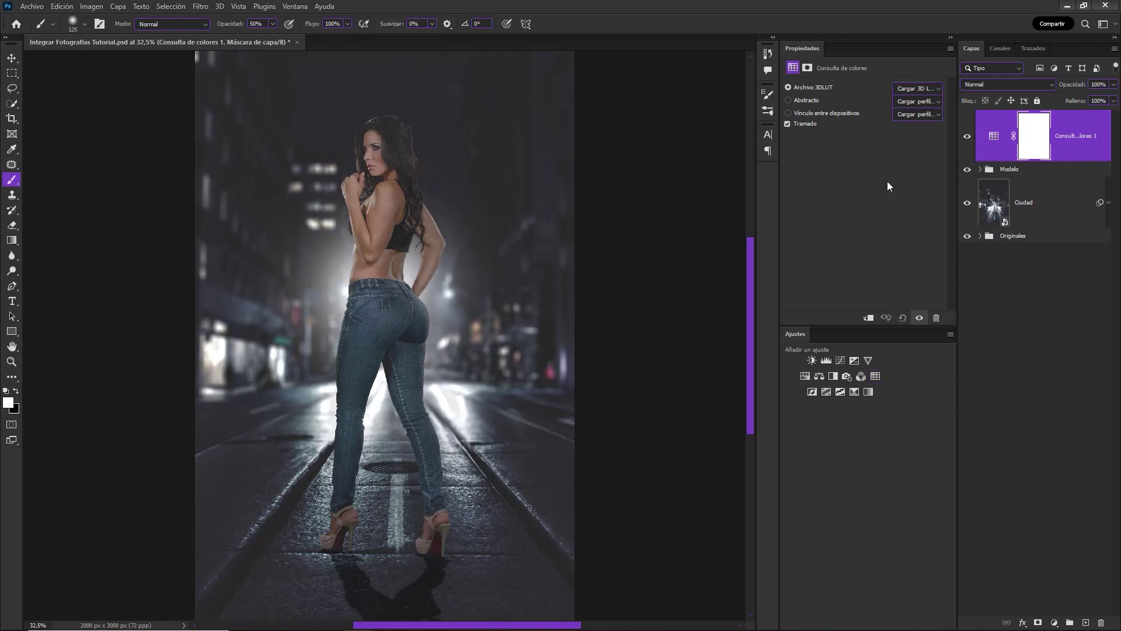
left_click(922, 89)
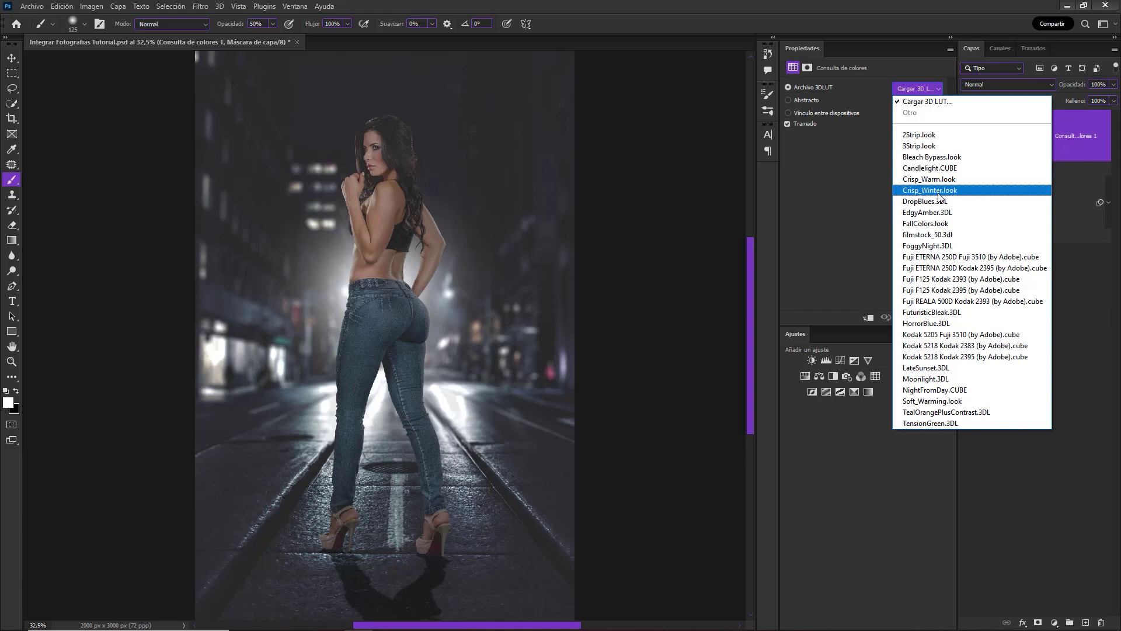
left_click(938, 180)
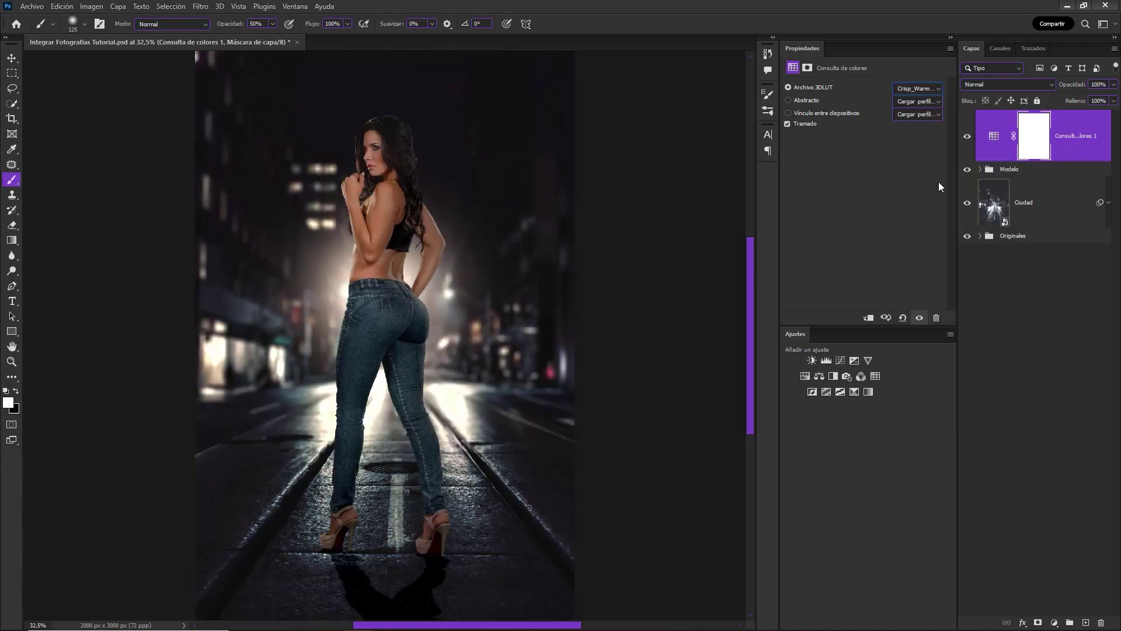
left_click(1068, 157)
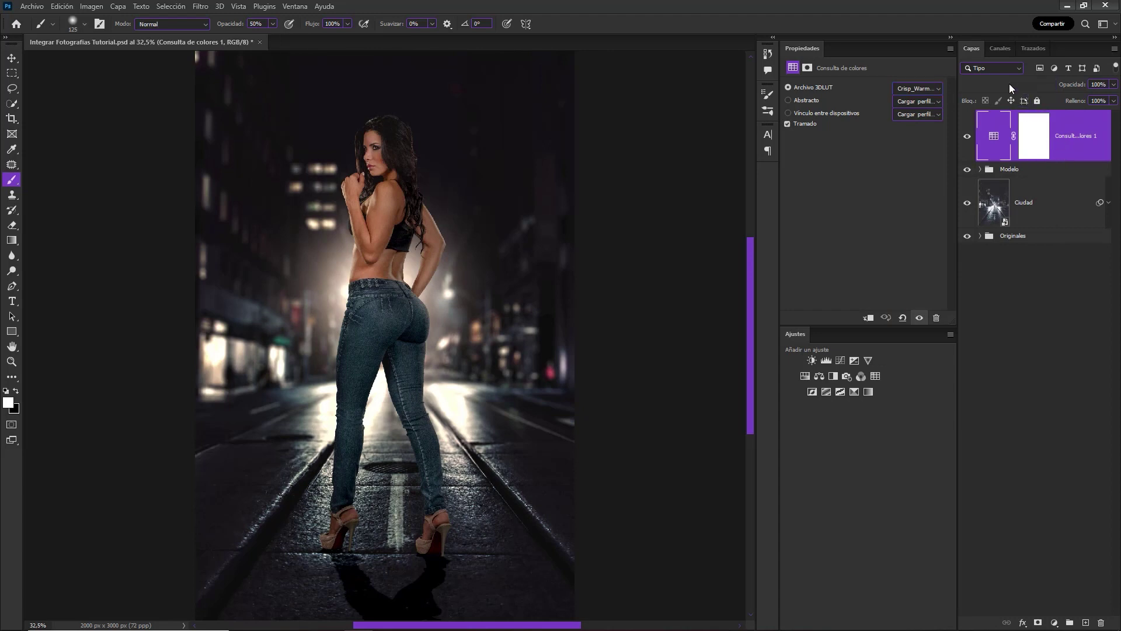
left_click(1009, 83)
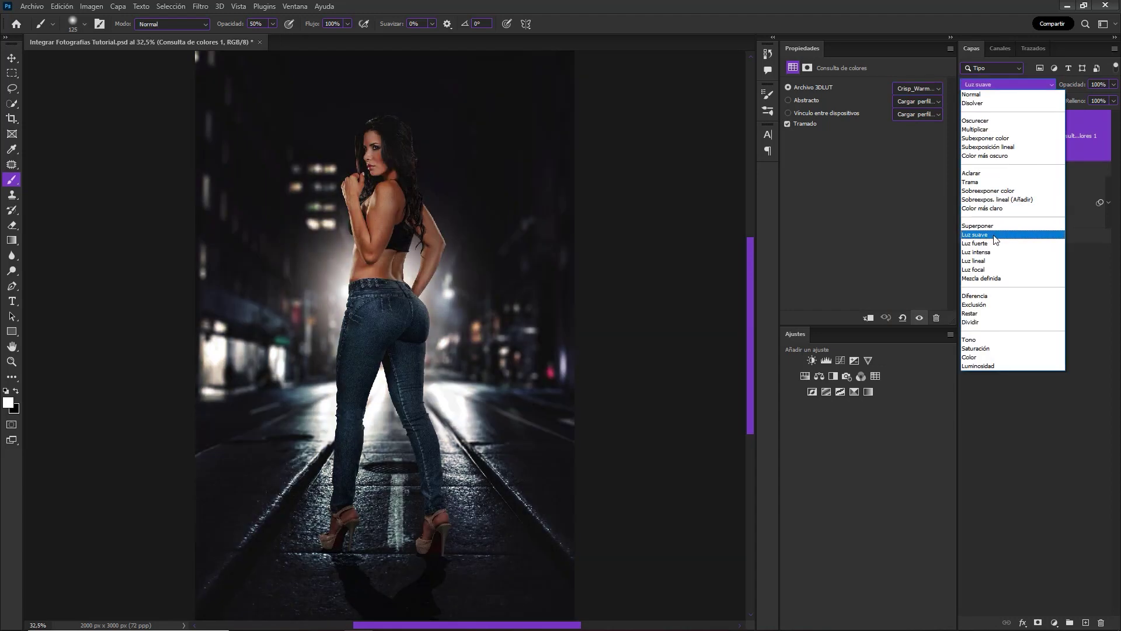
left_click(994, 236)
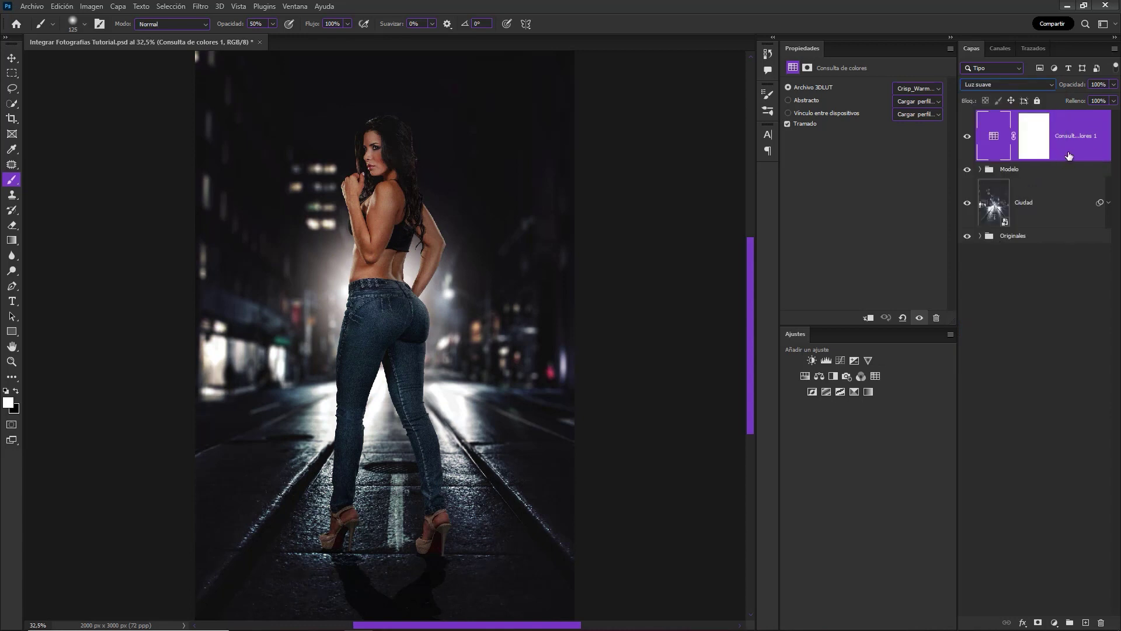
left_click(967, 136)
Lower the lookup layer's opacity to 30% and compare with and without the grade
key("v")
left_click(1114, 85)
left_click_drag(1113, 96, 1076, 100)
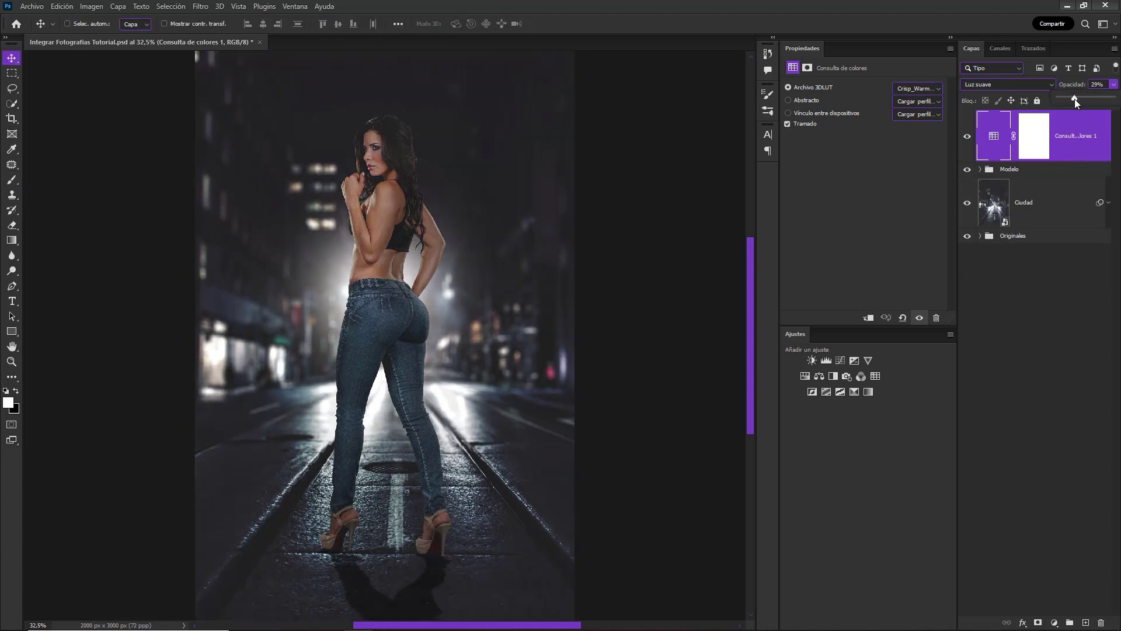
left_click(1074, 130)
left_click(967, 136)
Add an inverted gradient map whose dark stop is the blue #04151f
left_click(865, 392)
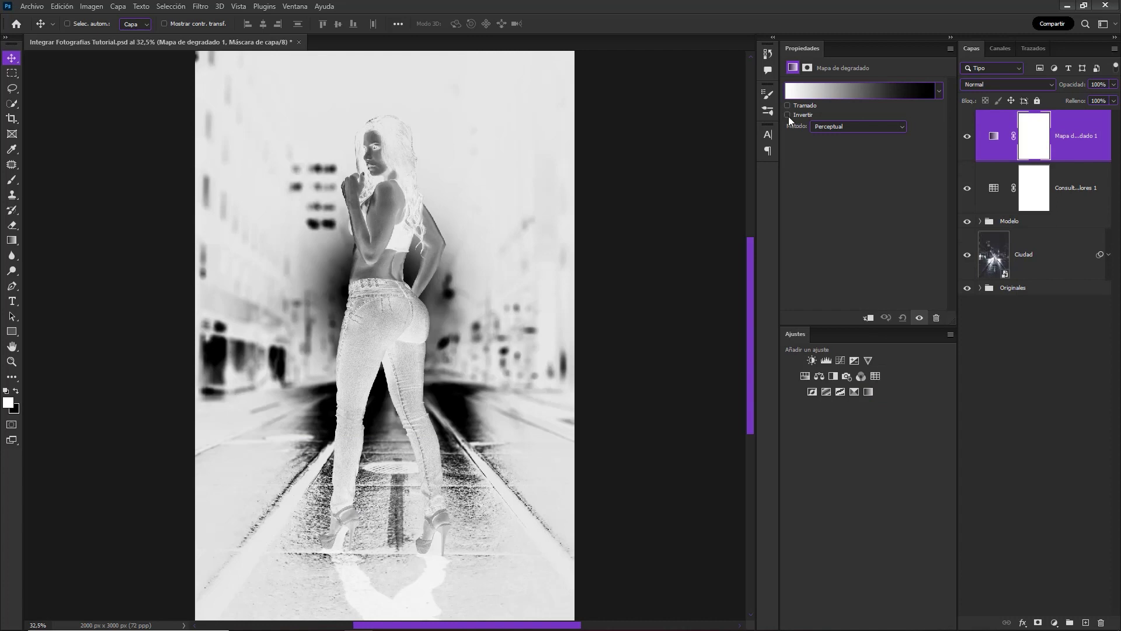
left_click(788, 115)
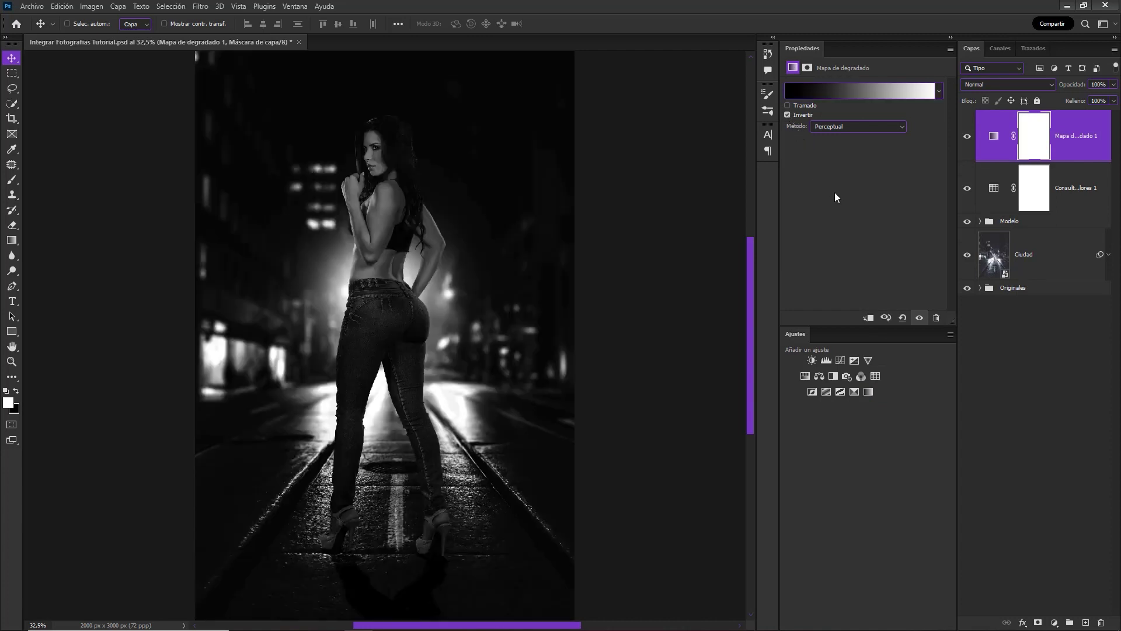
left_click(848, 92)
left_click(895, 307)
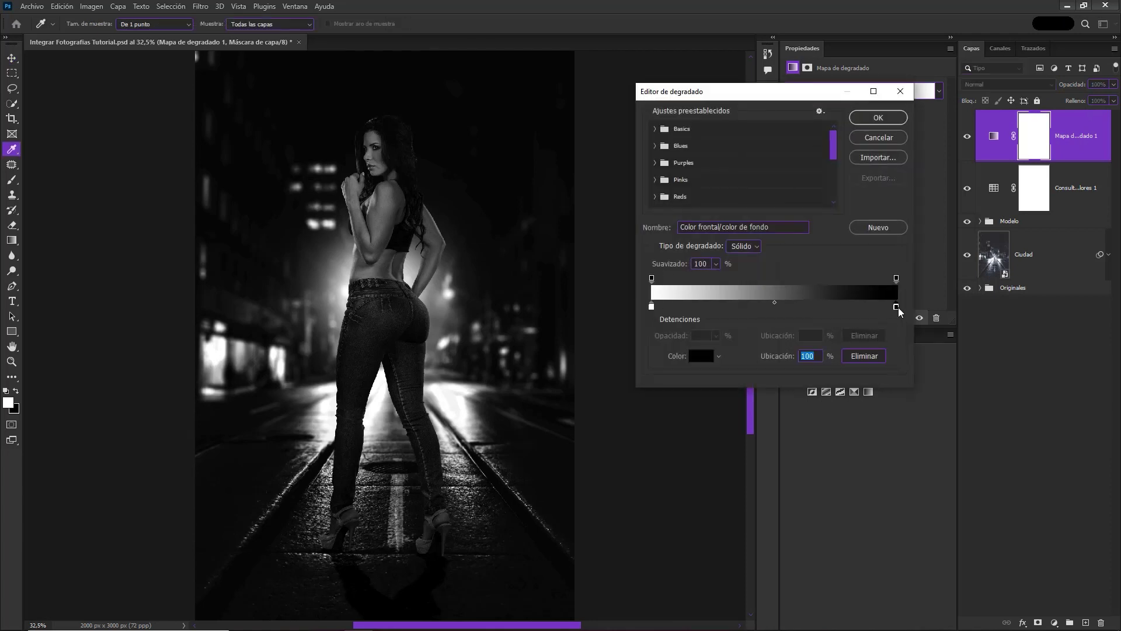
left_click(701, 356)
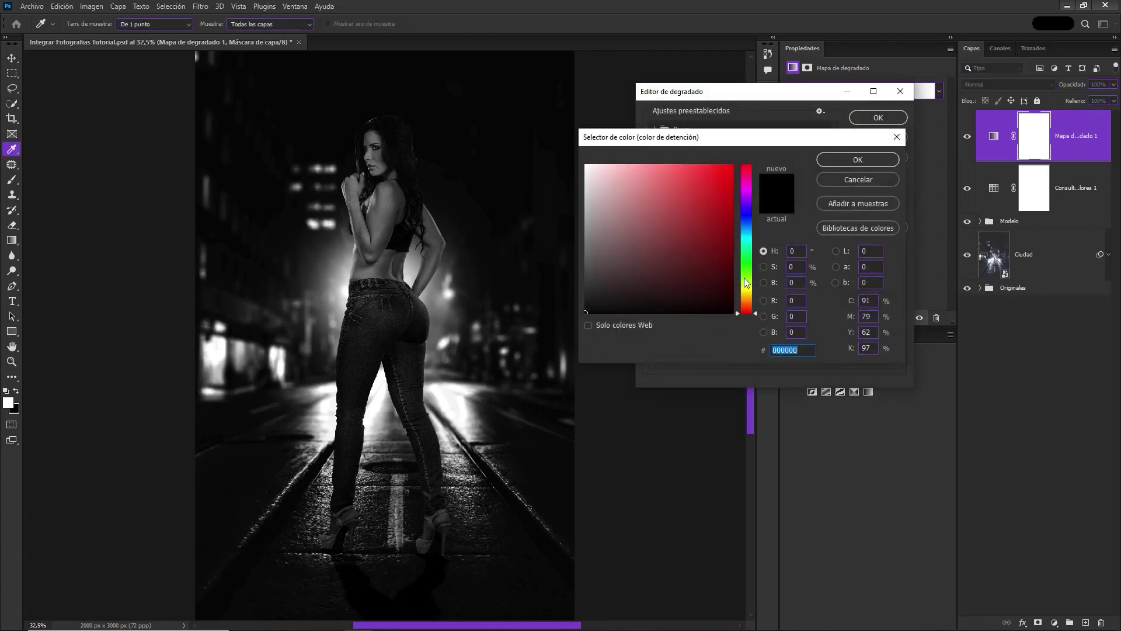
left_click(748, 229)
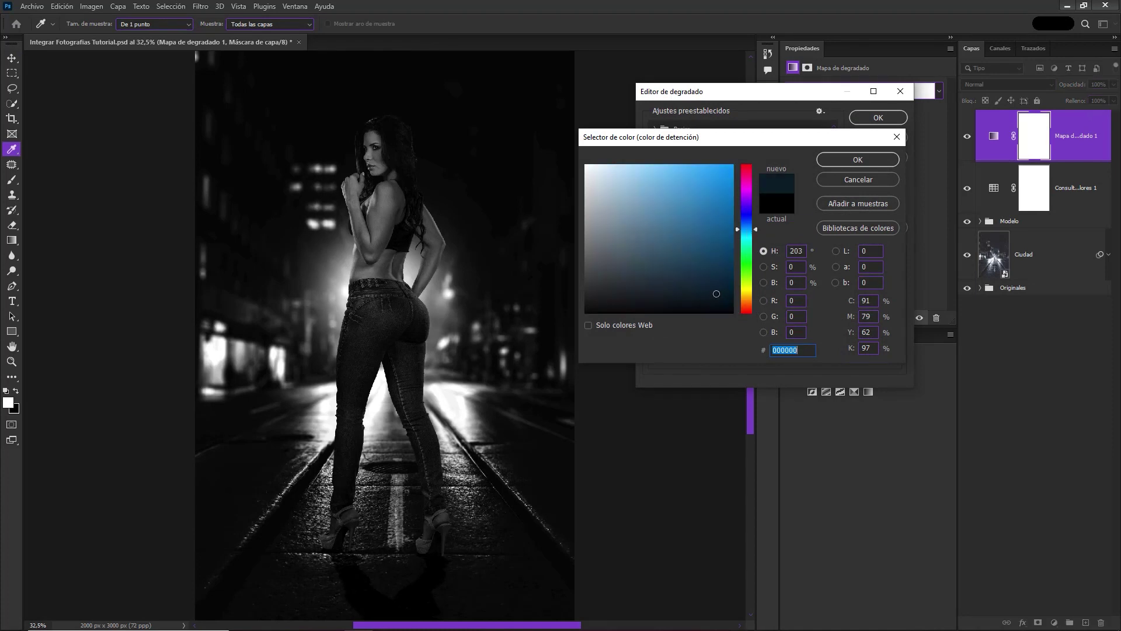
left_click(715, 294)
left_click_drag(715, 293, 714, 295)
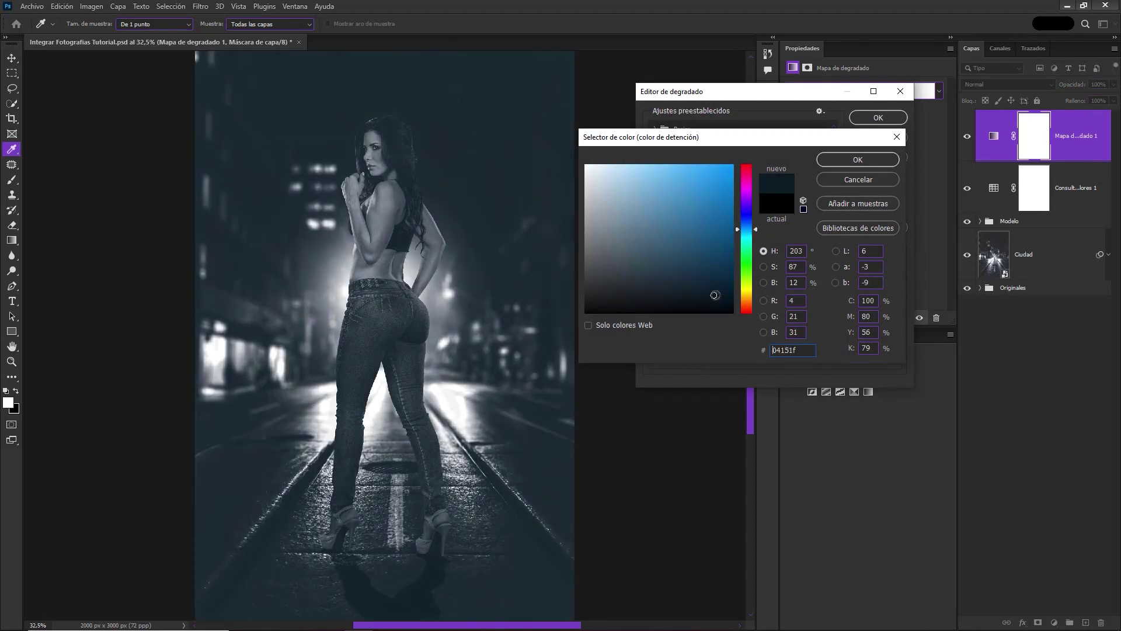
left_click(829, 160)
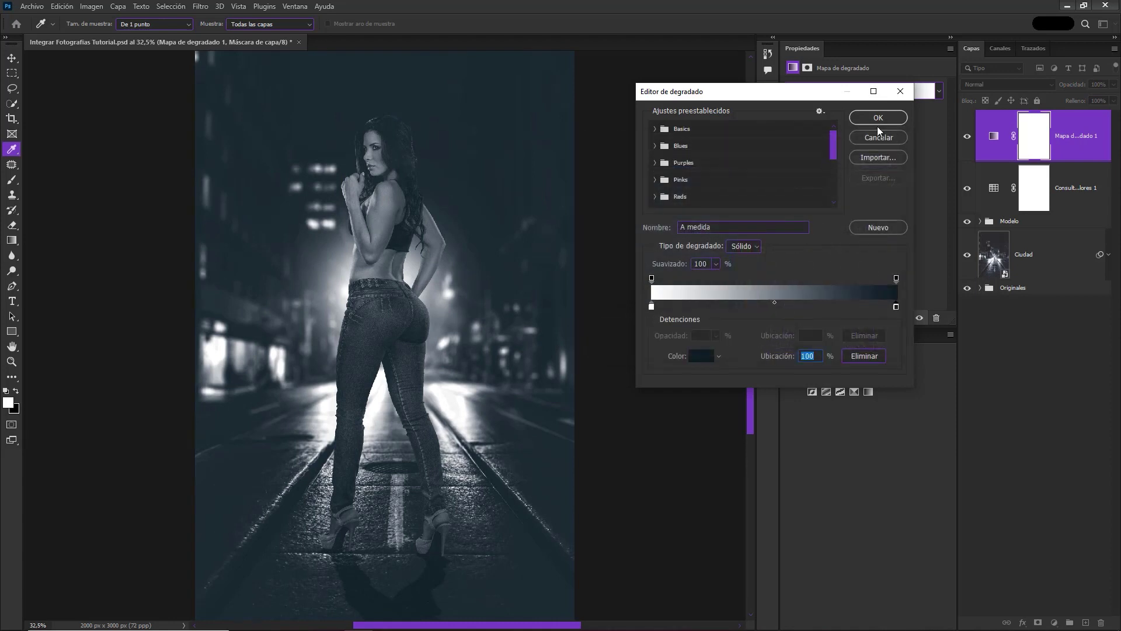
left_click(879, 117)
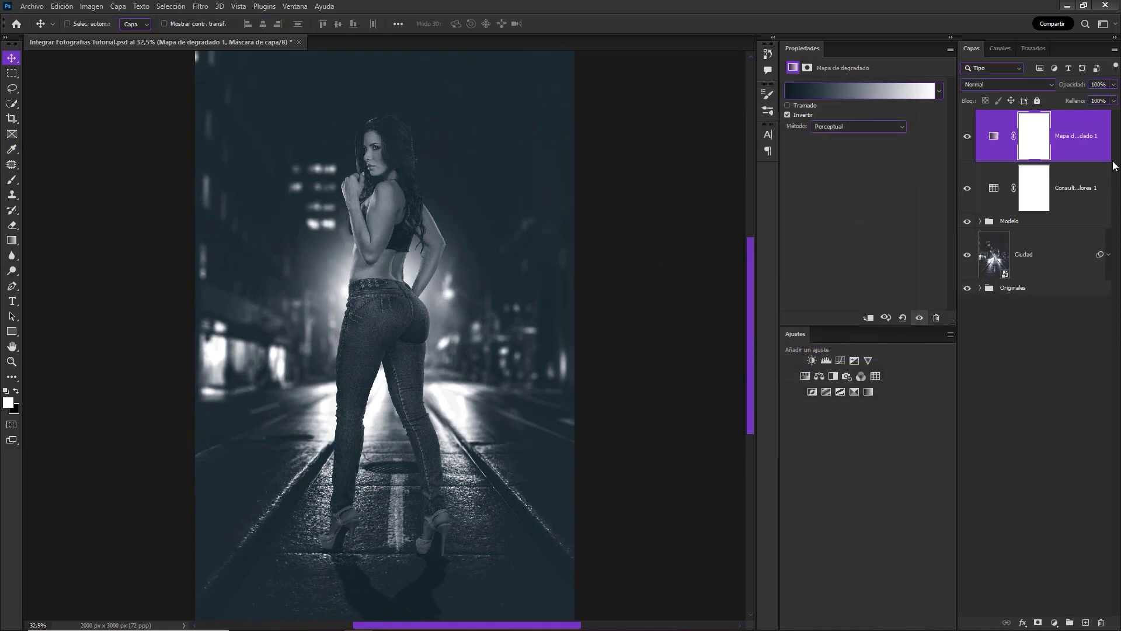
Blend the gradient map layer as Luz suave at 20% opacity
left_click(1088, 156)
left_click(1011, 84)
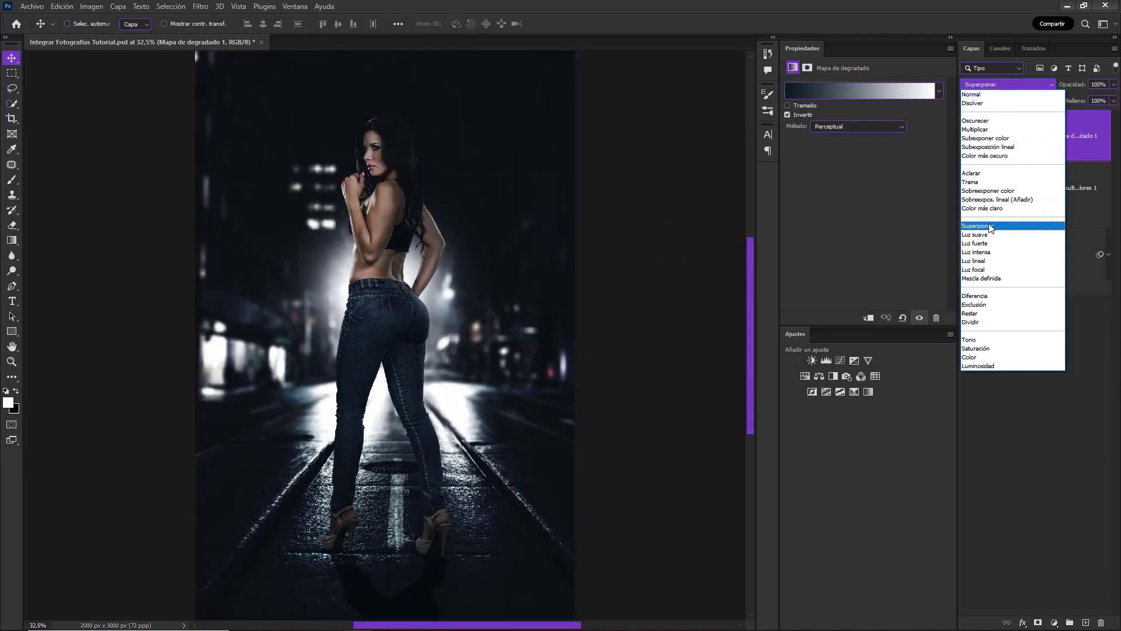
left_click(990, 235)
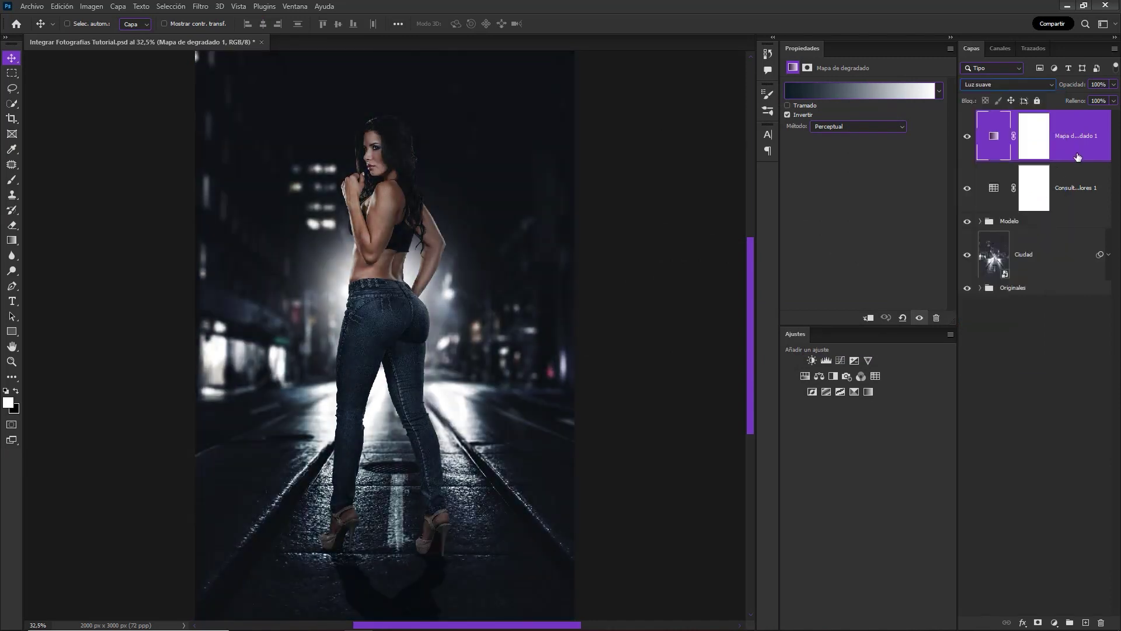
key("b")
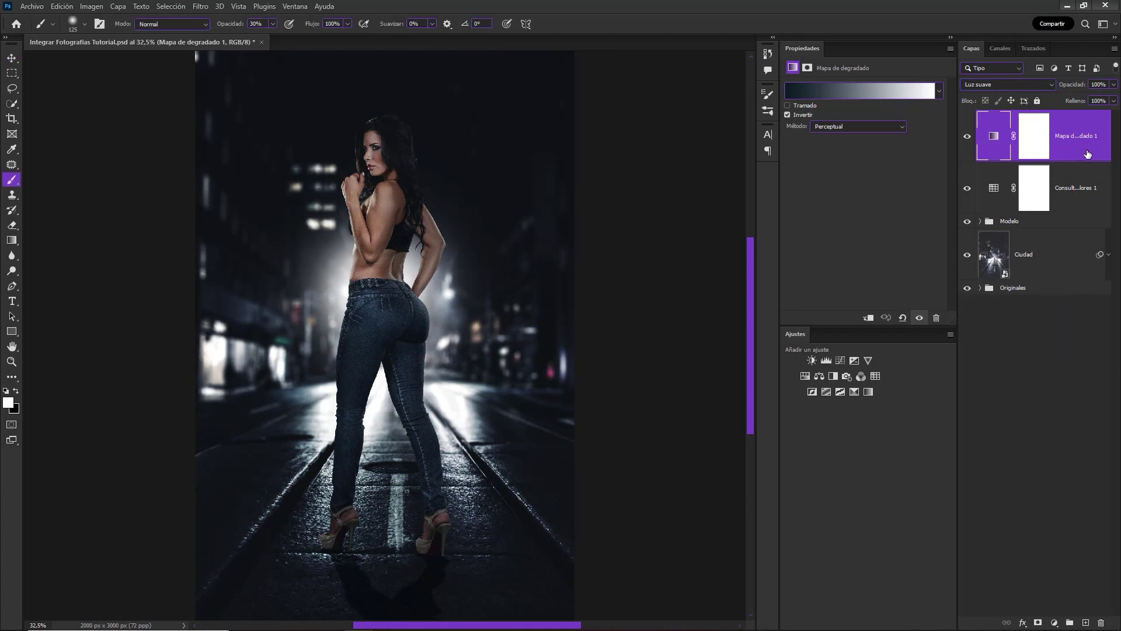
left_click(1114, 84)
left_click_drag(1112, 98, 1111, 97)
type("20")
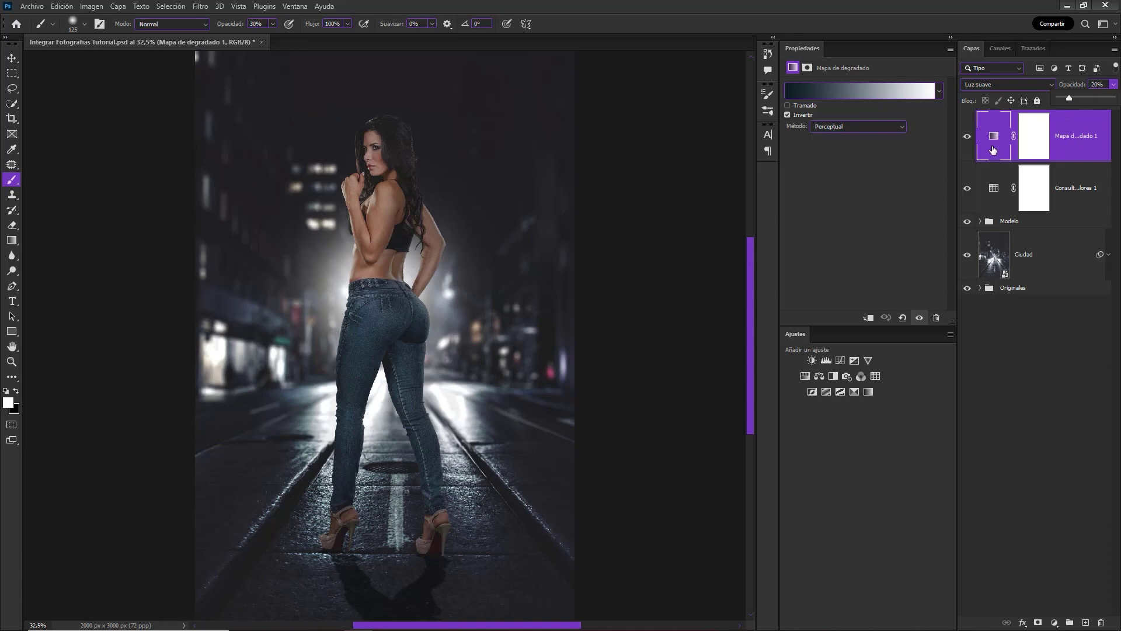
left_click(966, 137)
Add a Selective Color adjustment and push cyan into the Rojos range
left_click(854, 392)
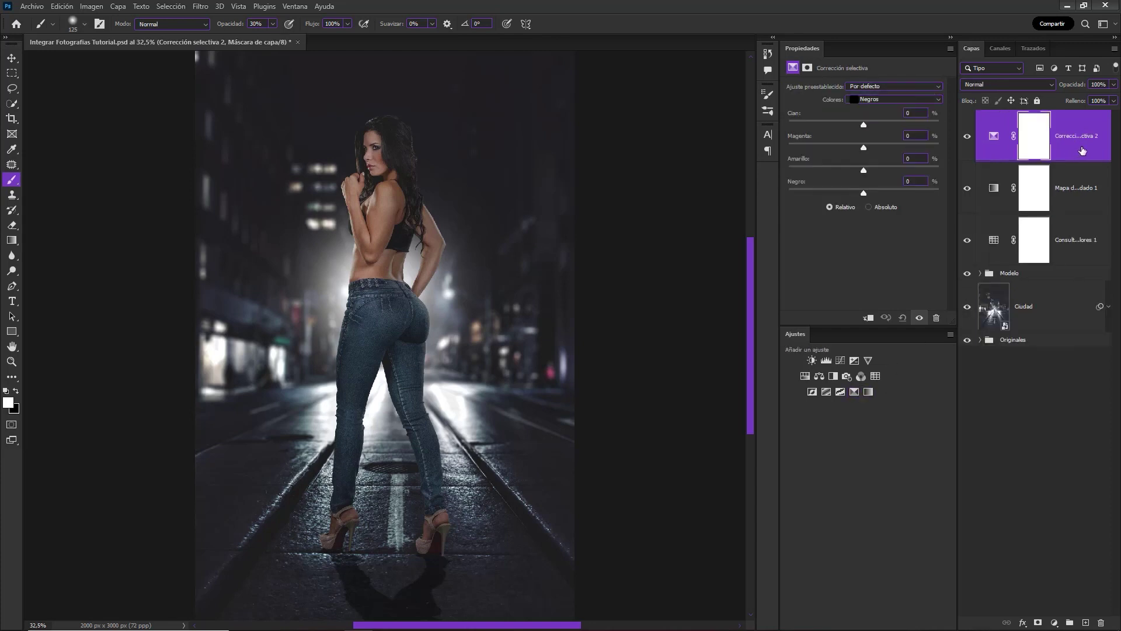
left_click(923, 100)
left_click(879, 99)
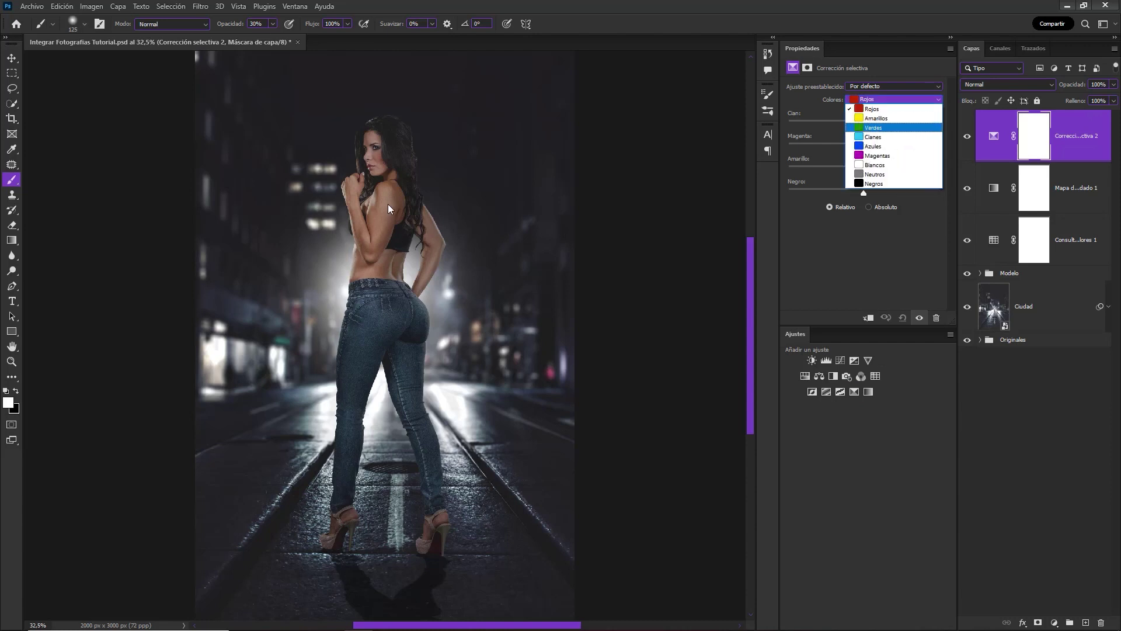
left_click(903, 110)
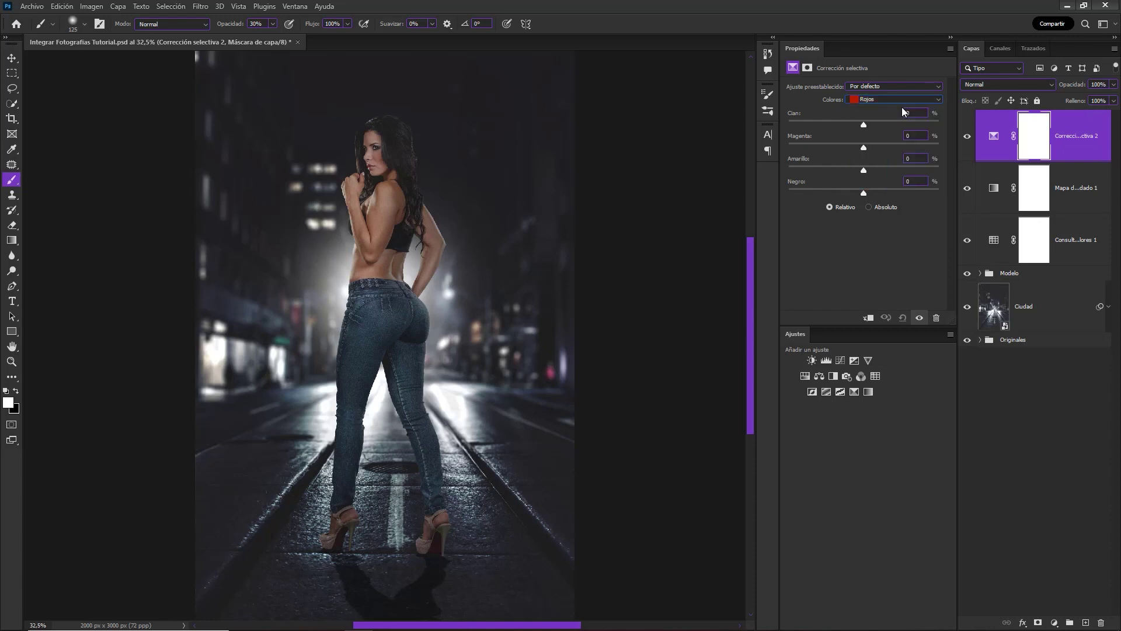
left_click_drag(863, 124, 871, 170)
left_click(967, 136)
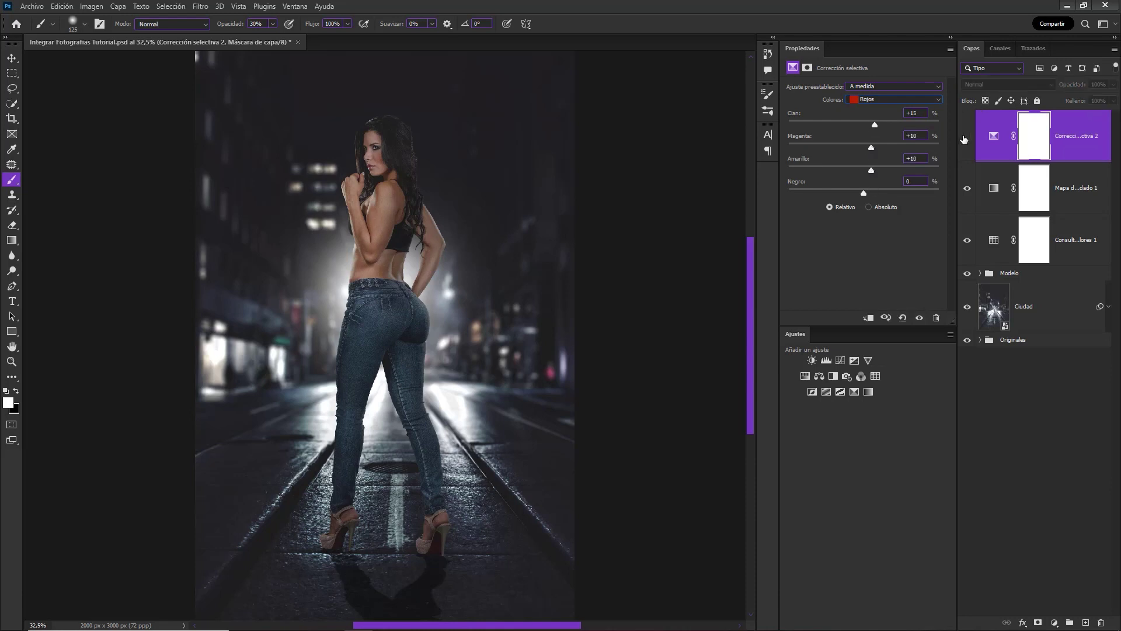
left_click(895, 96)
Adjust cyan, magenta and yellow in Amarillos, then add cyan and reduce yellow in Azules
left_click(895, 111)
left_click_drag(863, 125, 870, 125)
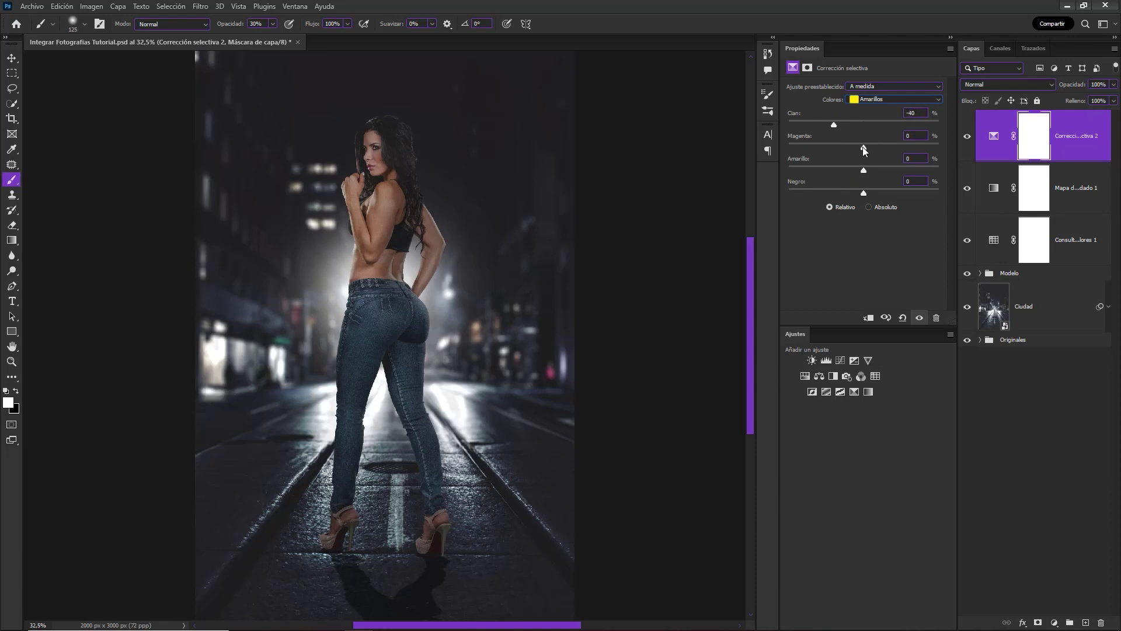
mouse_move(853, 151)
left_mouse_down()
mouse_move(879, 170)
mouse_move(856, 193)
left_mouse_up()
left_click(884, 100)
left_click(877, 146)
left_click_drag(864, 124, 892, 125)
left_click_drag(863, 170, 837, 171)
Shift the Neutros range to Cian +8% and Magenta +1%, comparing before and after
left_click(880, 99)
left_click(882, 174)
left_click(968, 137)
left_click(967, 137)
left_click(1092, 153)
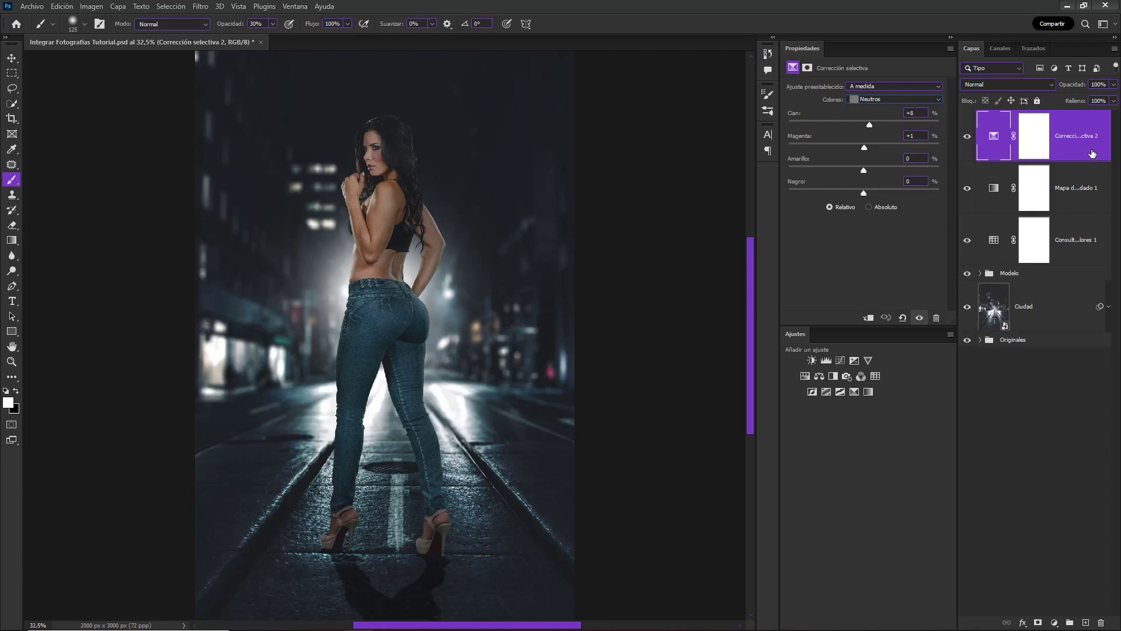
Add a Brightness/Contrast layer with Brillo 20 and Contraste 5, comparing the result
left_click(812, 360)
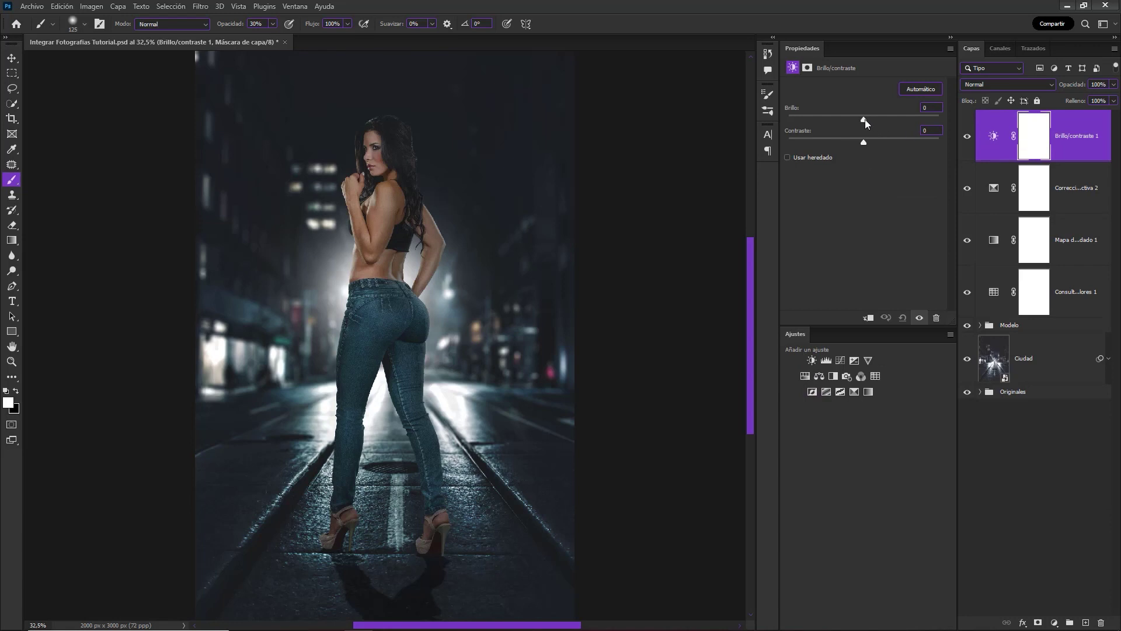
left_click_drag(865, 121, 875, 123)
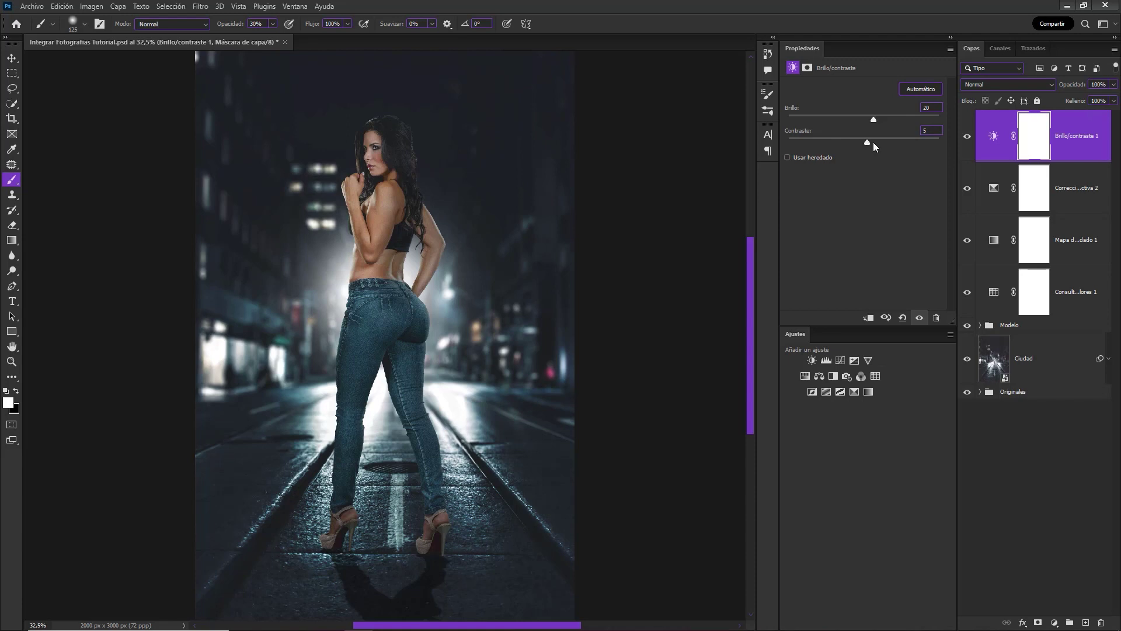
left_click(966, 136)
Group the four adjustment layers and name the group 'Ajustes Generales'
left_click(1077, 291, "shift")
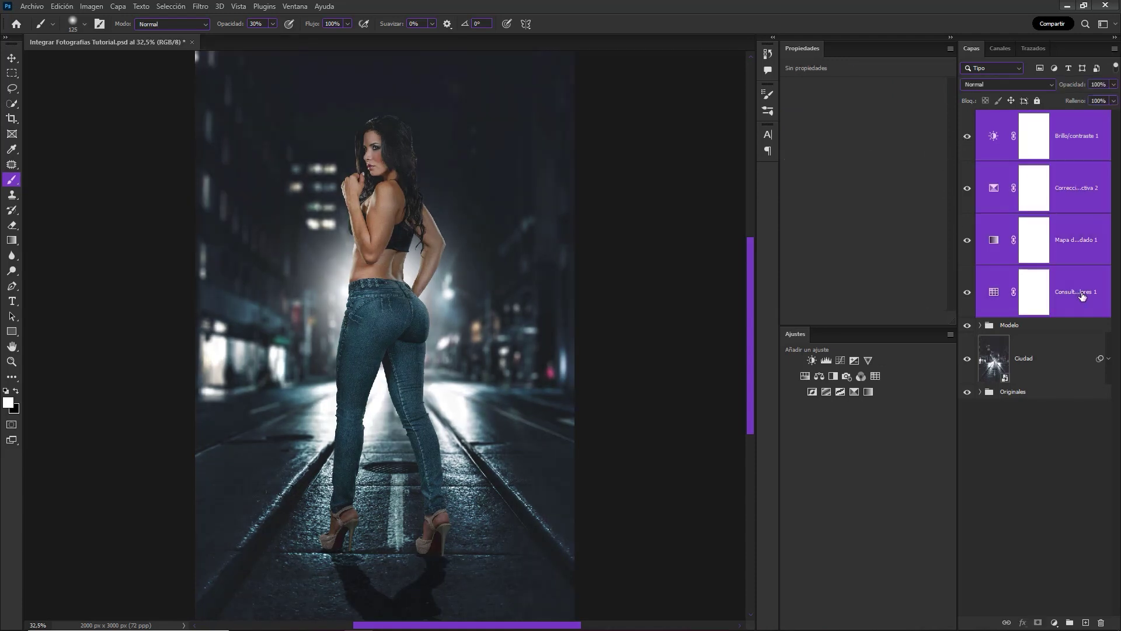
key("ctrl+g")
double_click(1013, 117)
type("A")
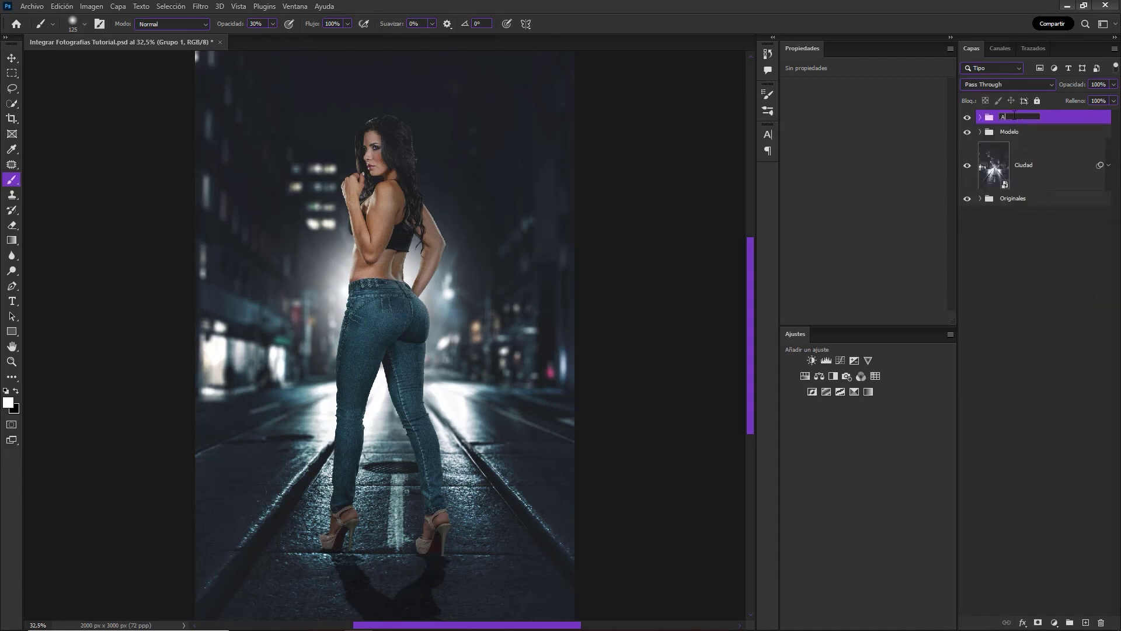
type("justes Generales")
key("Return")
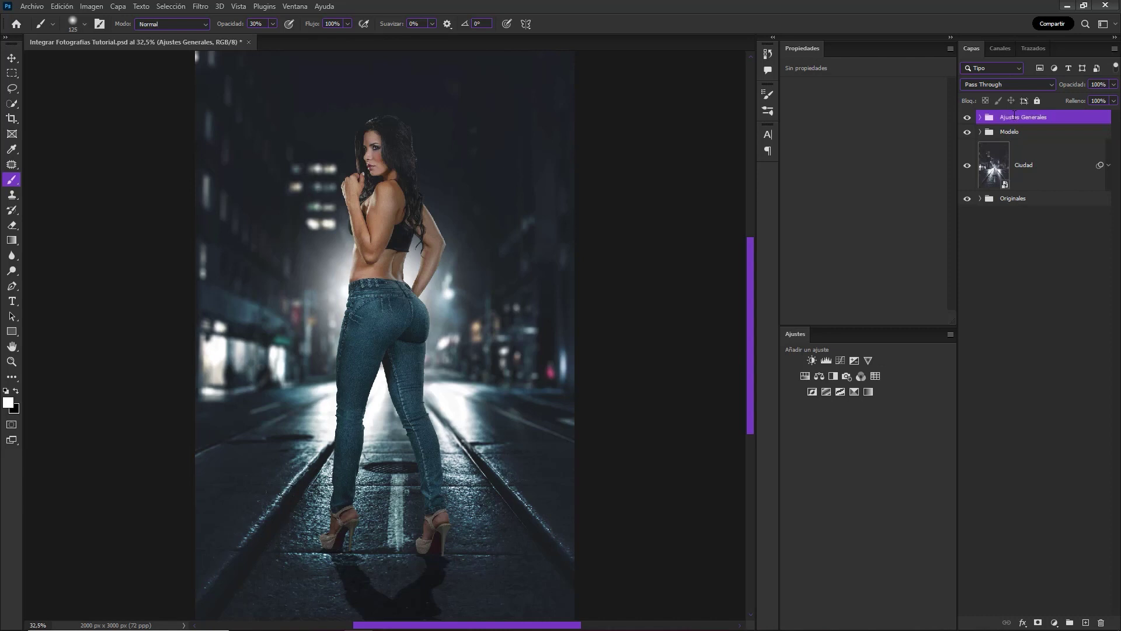
Toggle the grade group and edited layers to compare against the original photos
left_click(968, 118)
left_click(1052, 287)
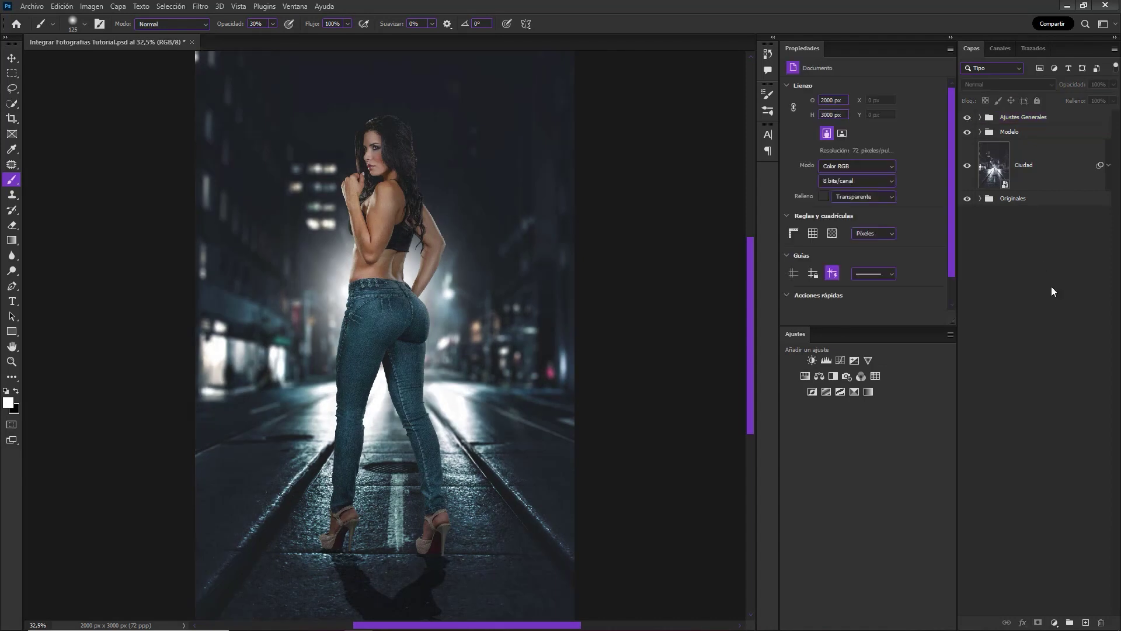
left_click(967, 200, "alt")
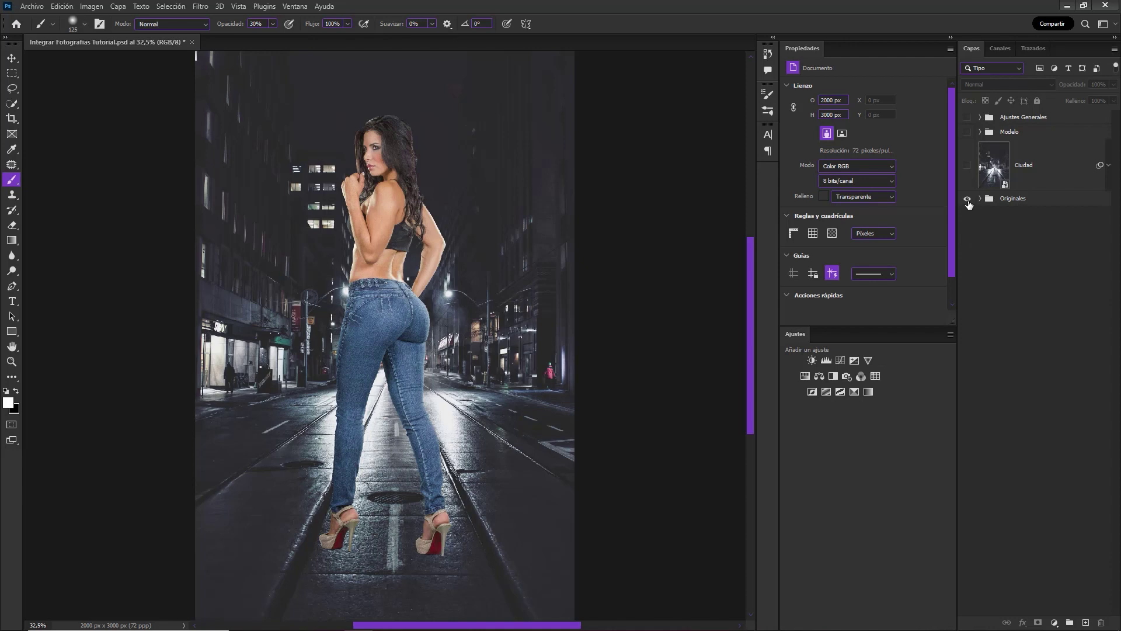
left_click(967, 200, "alt")
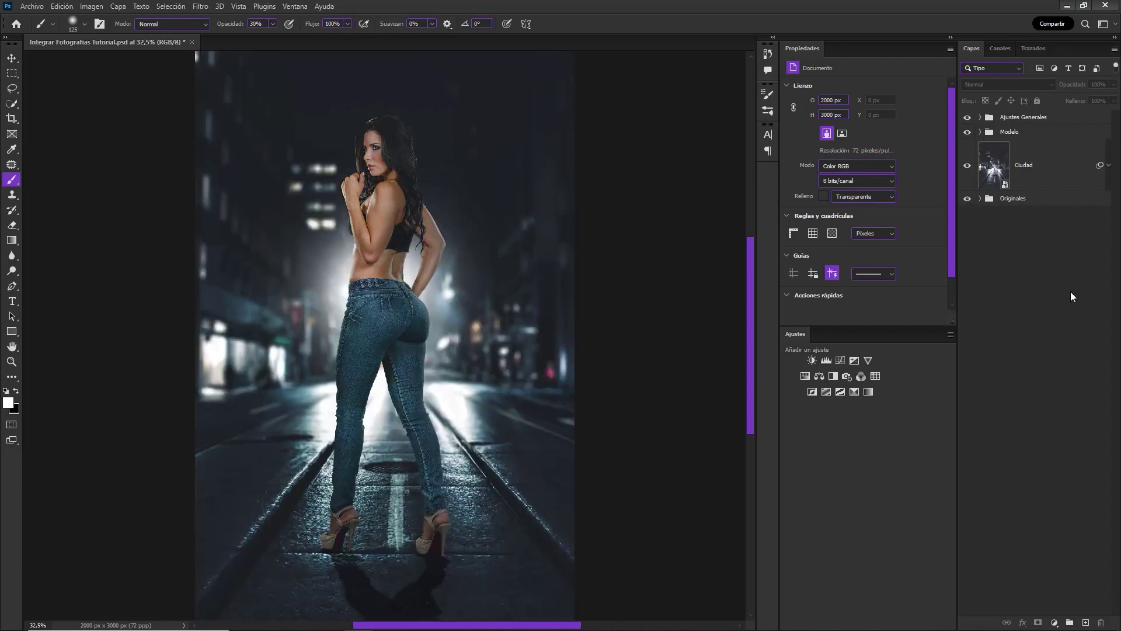